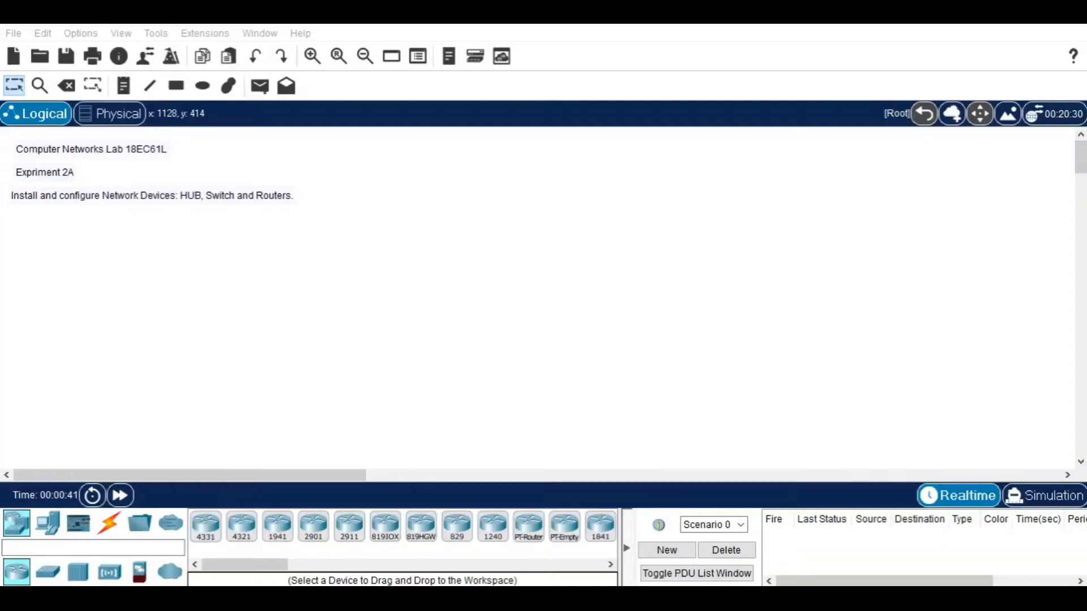
Place a generic Hub-PT (Hub0) in the middle of the workspace.
left_click(17, 525)
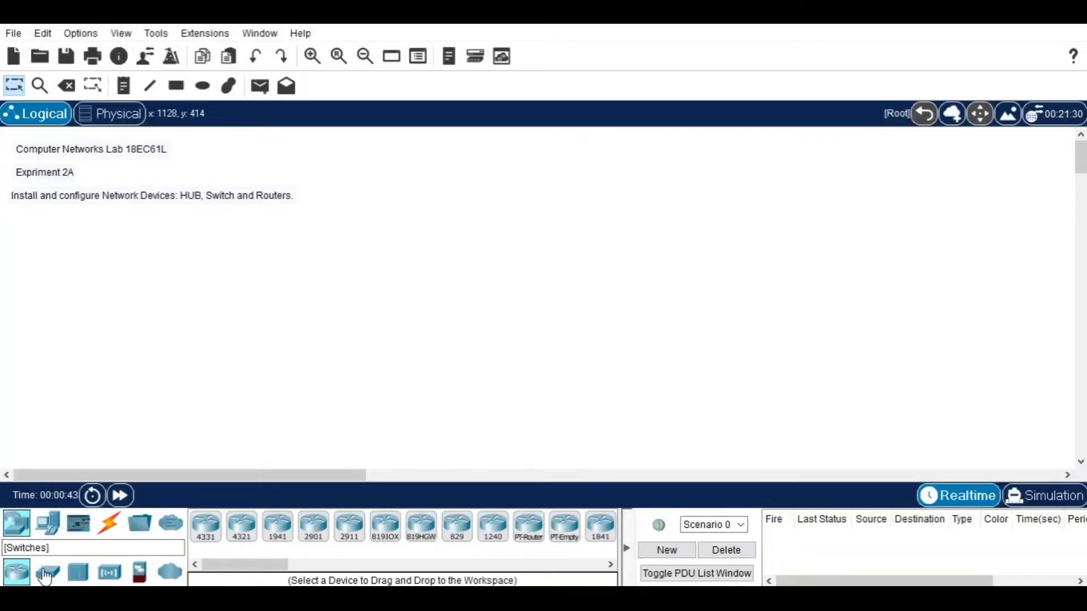
left_click(78, 572)
left_click(201, 535)
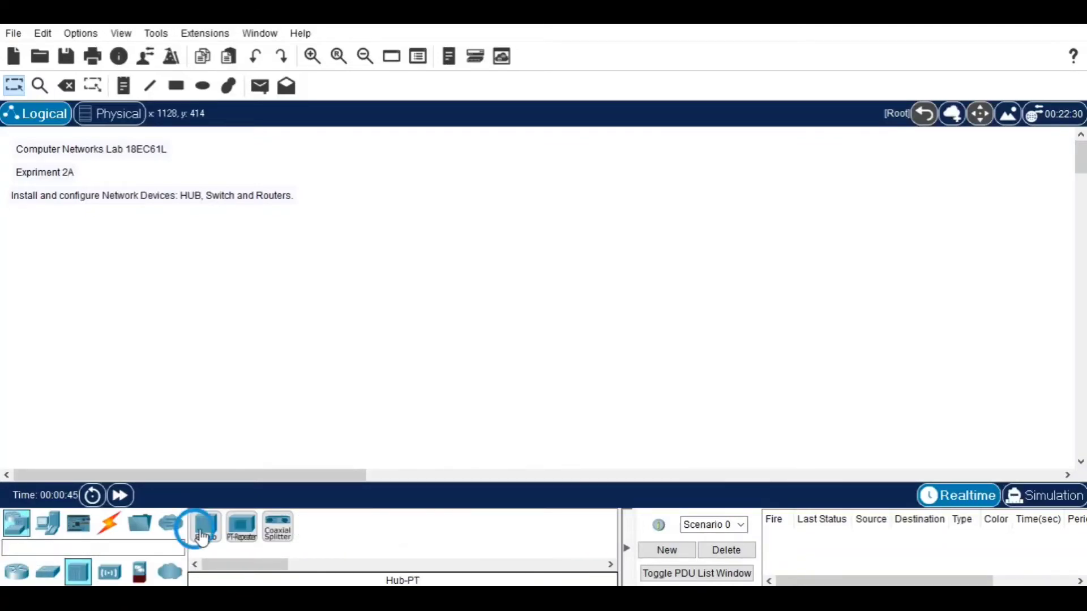
left_click(528, 295)
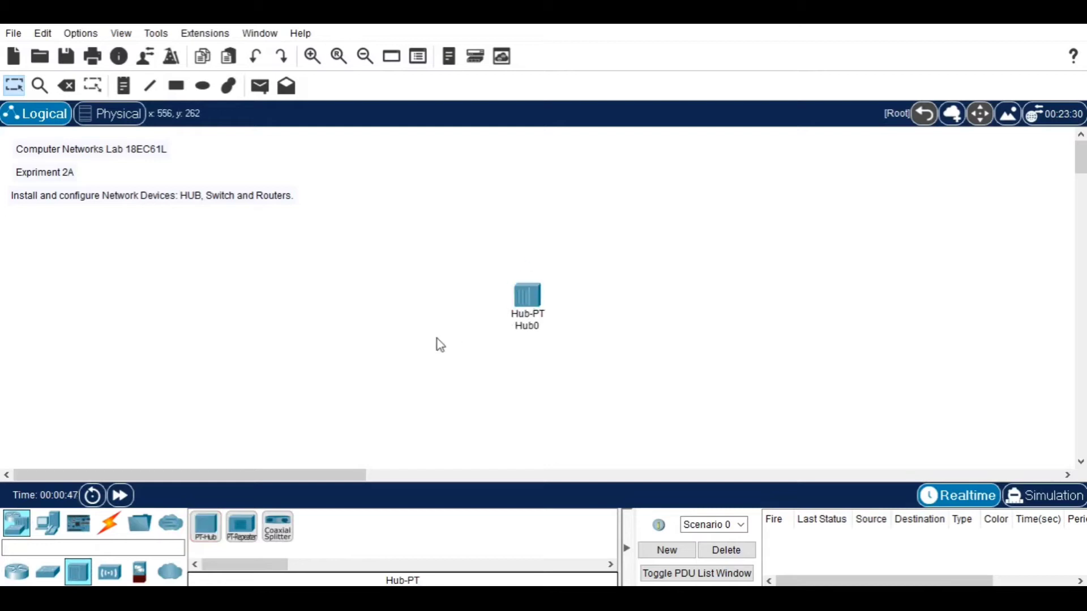
Place a PC (PC0) left of the hub and a laptop (Laptop0) to its right.
left_click(48, 523)
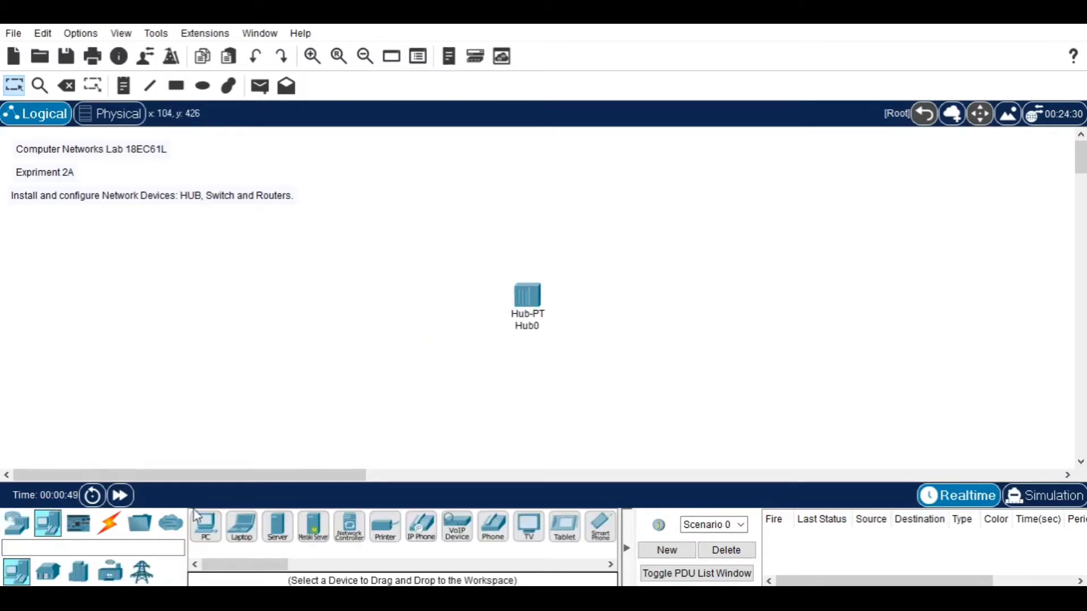
left_click(204, 525)
left_click(367, 315)
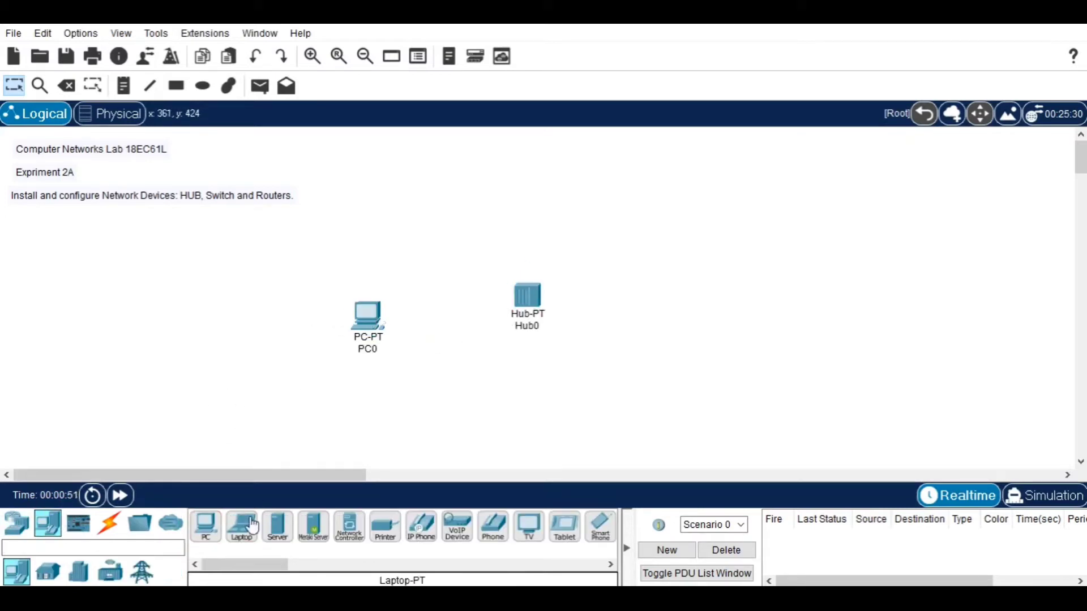
left_click(253, 527)
left_click(641, 331)
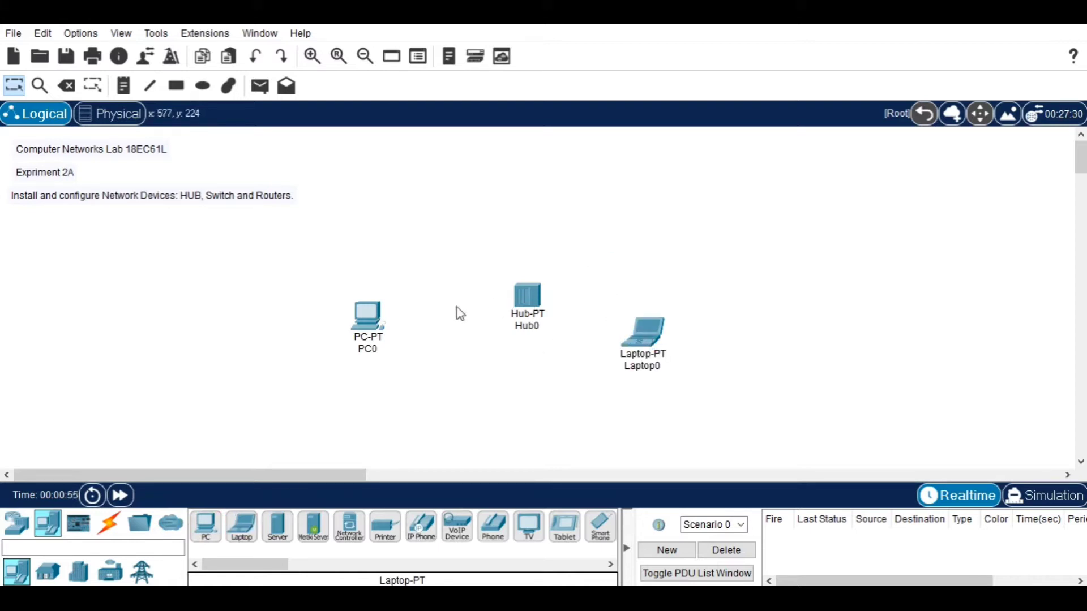
Open PC0's device window, then close it.
left_click(379, 314)
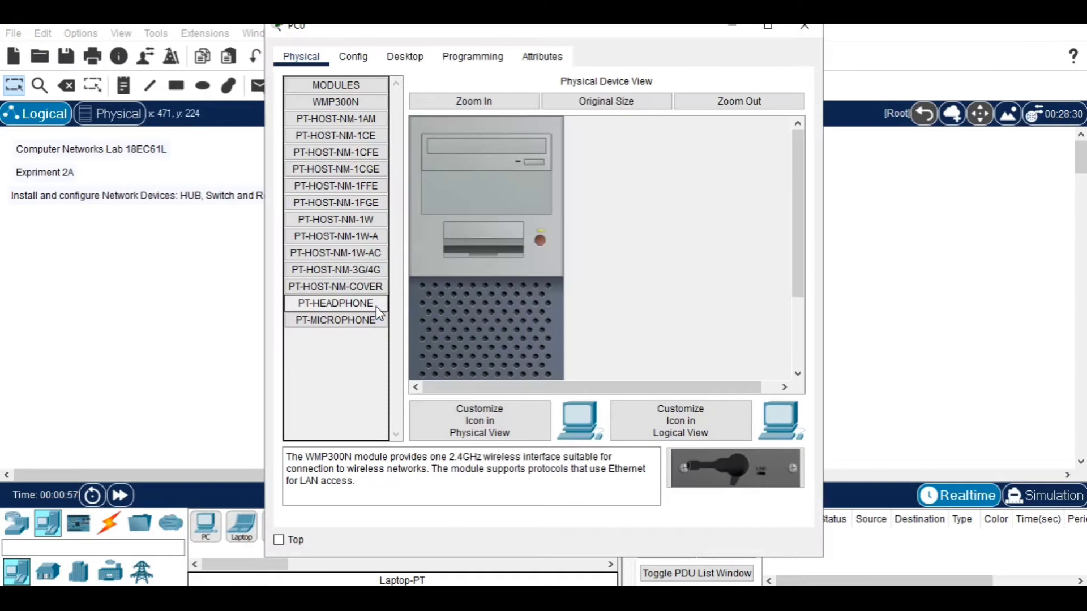
left_click(789, 36)
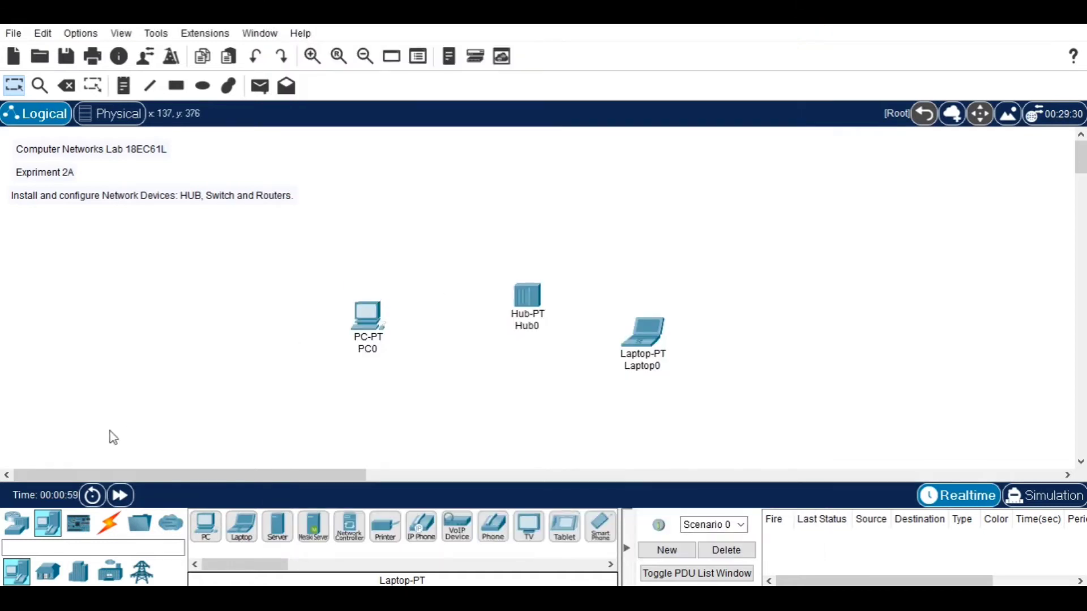
left_click(109, 523)
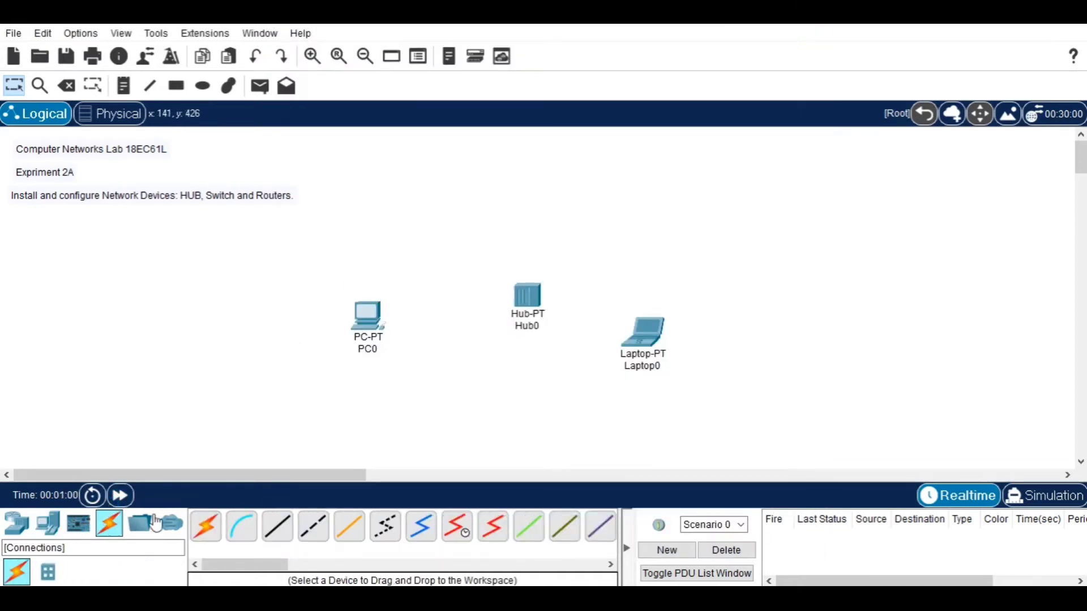
Connect PC0 FastEthernet0 to Hub0 Fa0 with a copper straight-through cable.
left_click(283, 529)
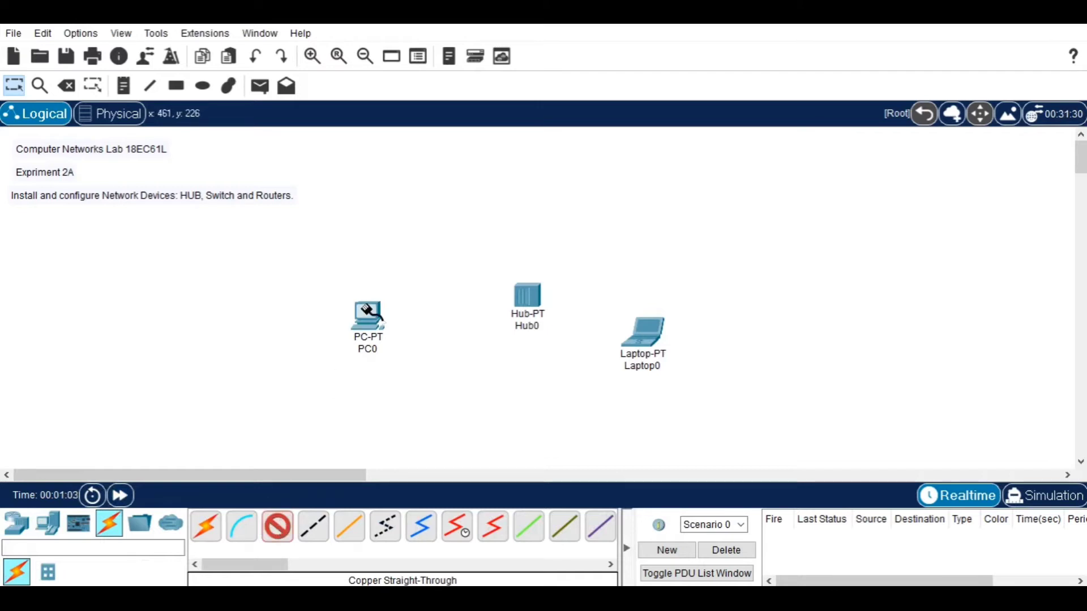
left_click(371, 315)
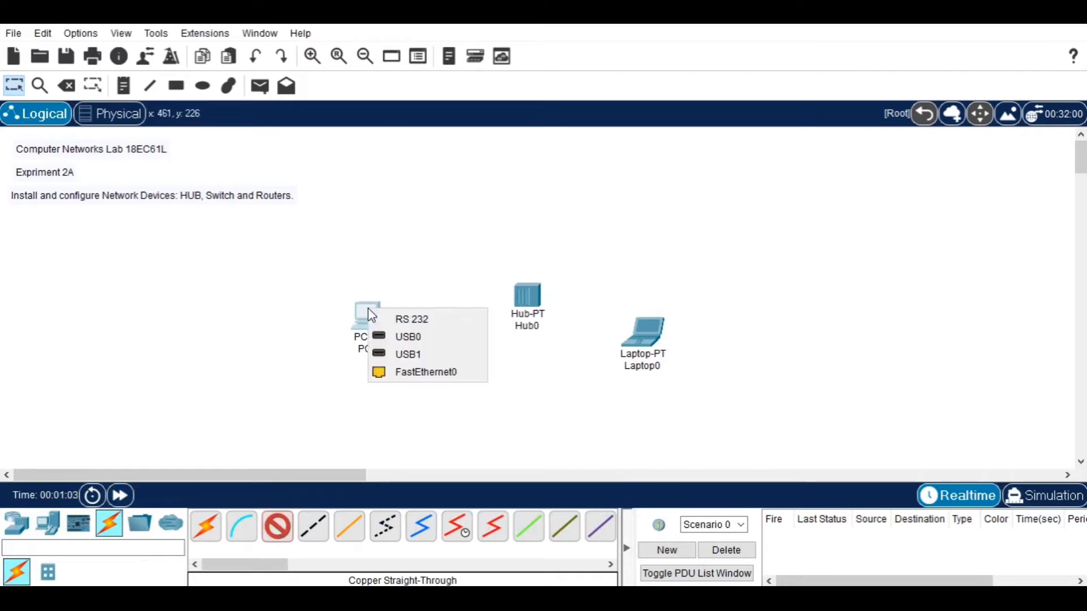
left_click(412, 376)
left_click(534, 295)
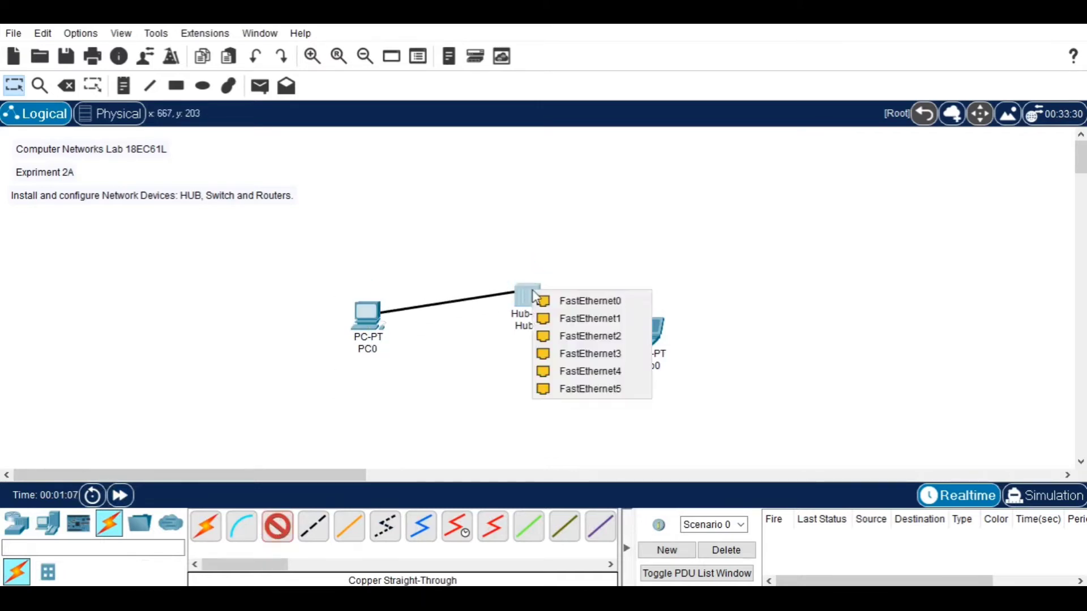
left_click(552, 302)
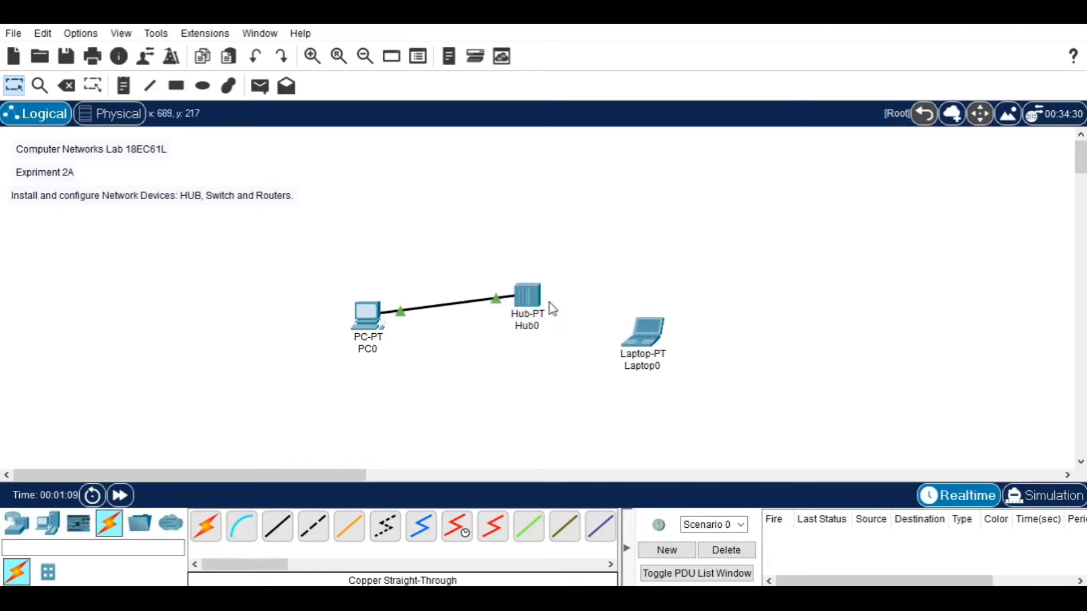
Connect Hub0 Fa1 to Laptop0 FastEthernet0, then move Laptop0 level with the hub.
left_click(277, 533)
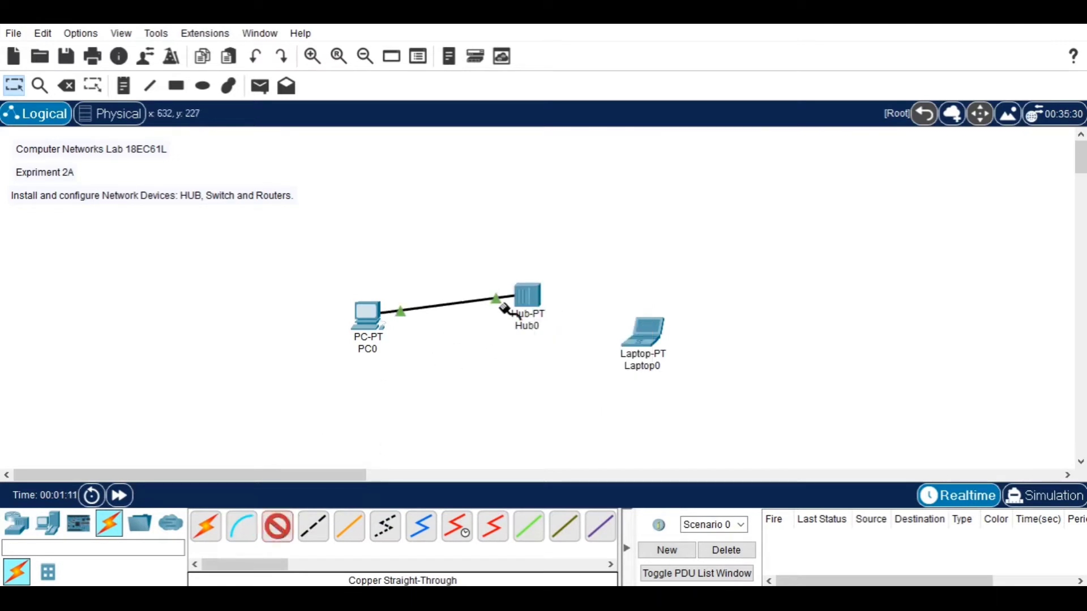
left_click(531, 302)
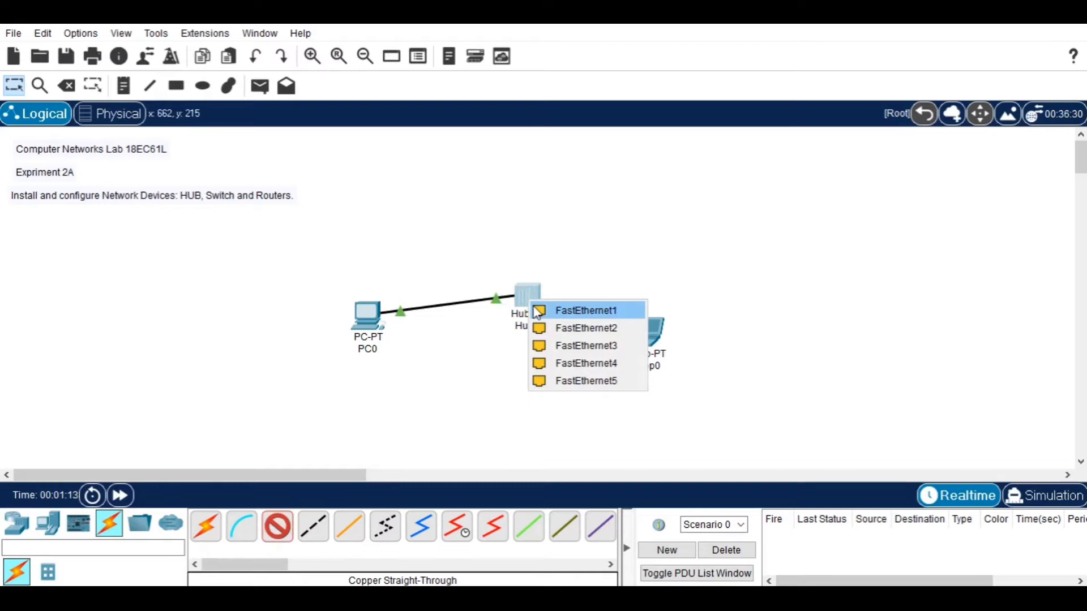
left_click(566, 311)
left_click(643, 331)
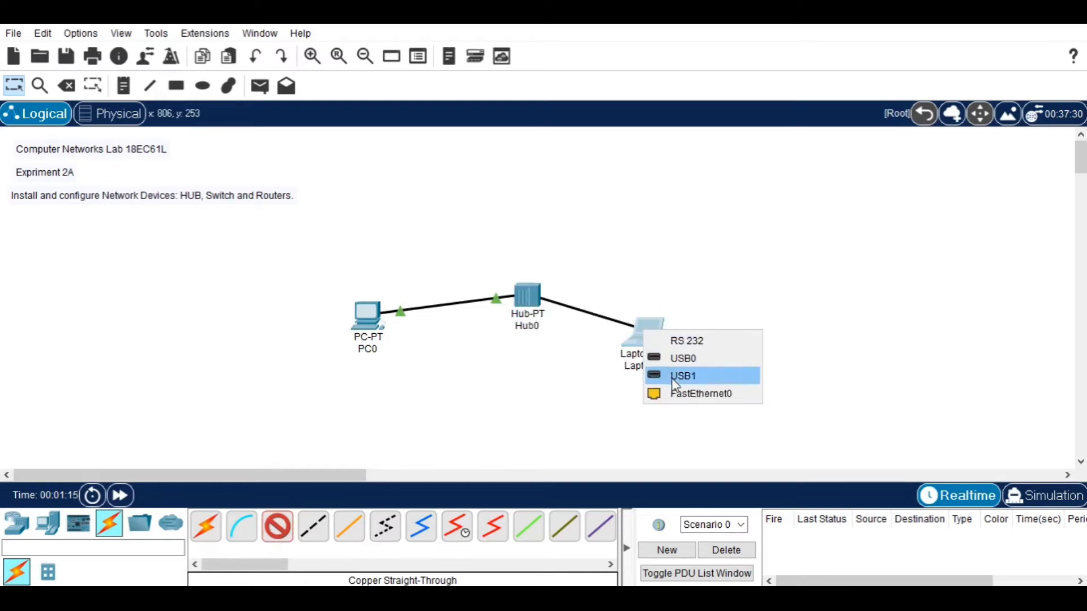
left_click(679, 393)
left_click(655, 335)
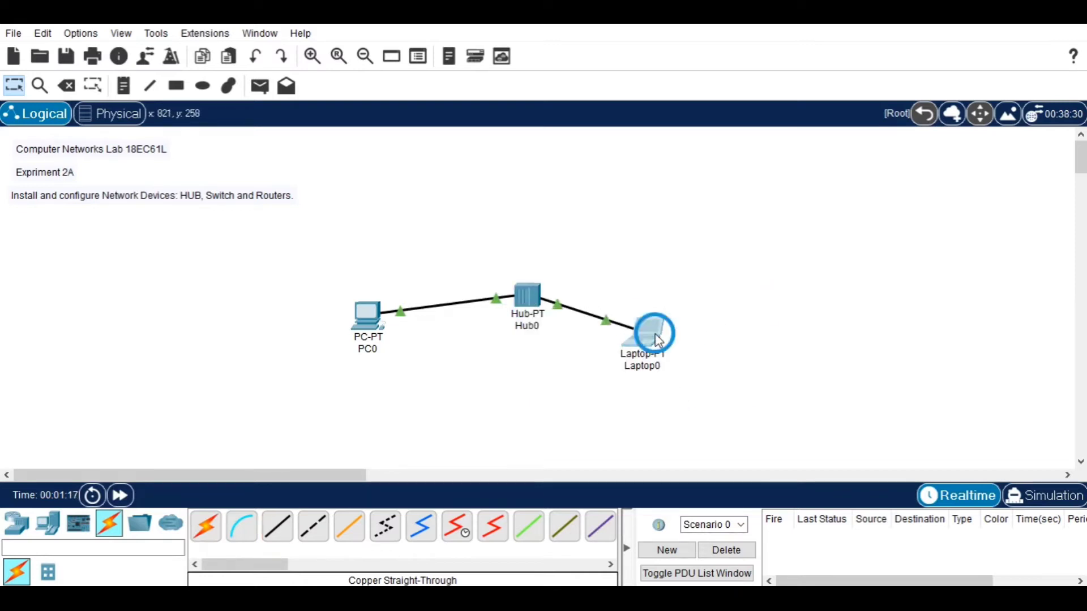
left_click_drag(658, 341, 667, 311)
Add a 'Hub Network' note and position it under Hub0.
left_click(121, 94)
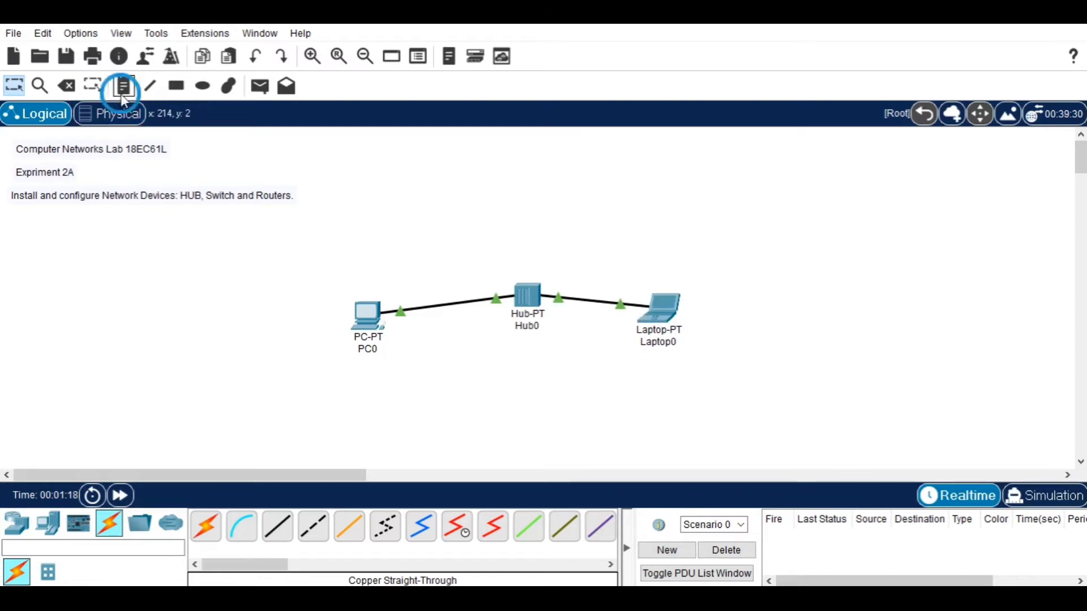
left_click(478, 346)
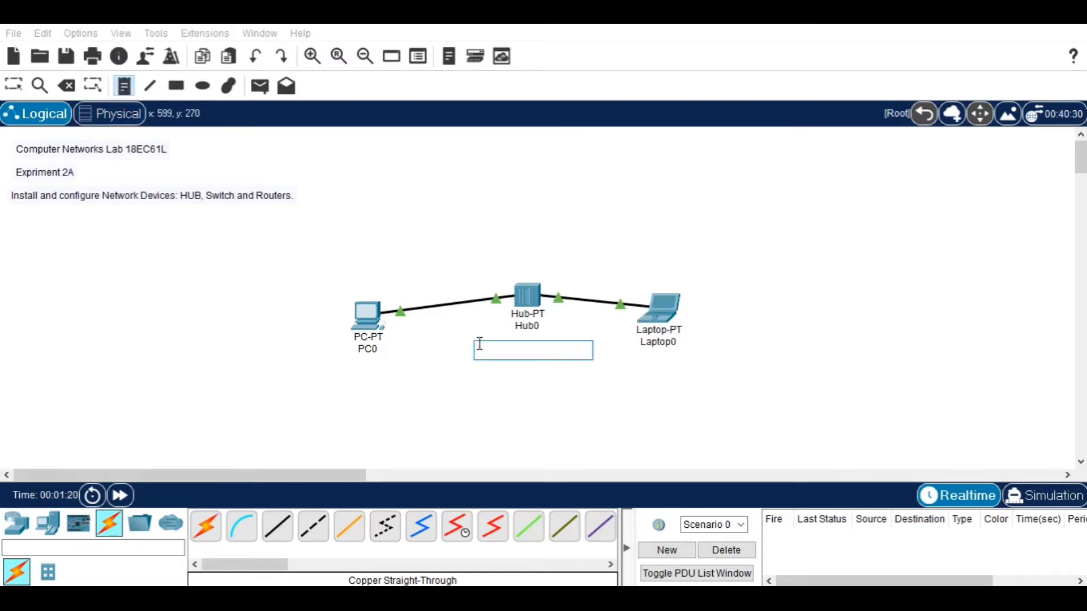
type("Hub Network")
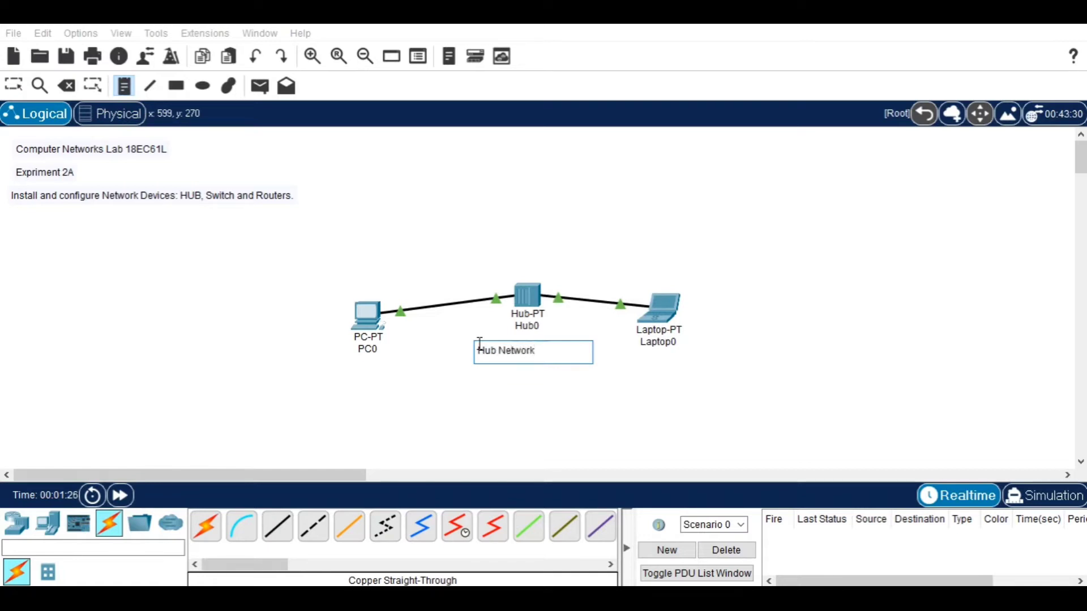
left_click(519, 392)
key("Escape")
left_click_drag(517, 349, 535, 340)
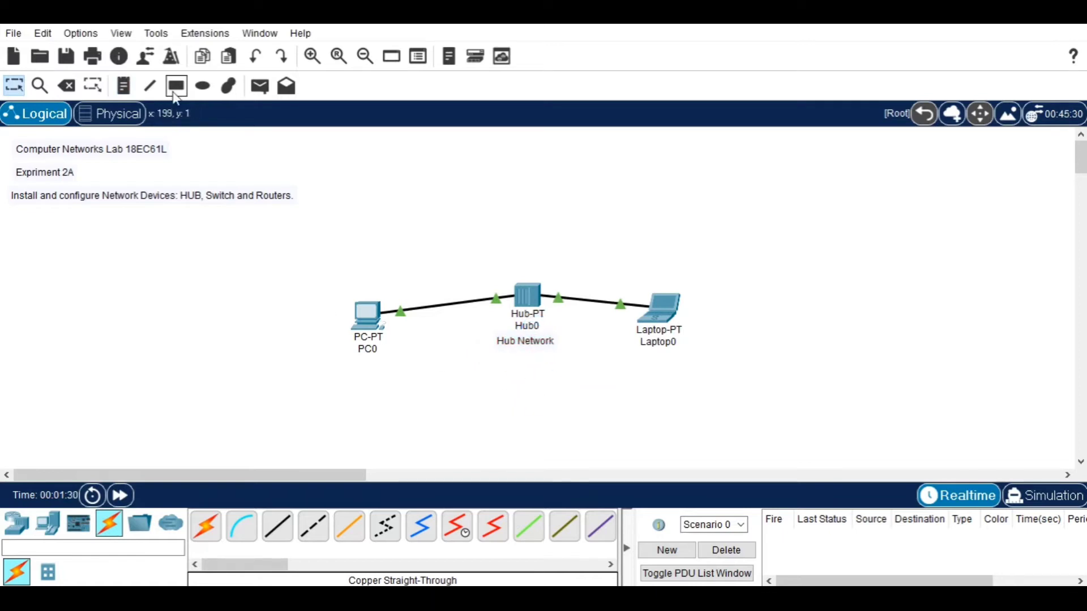
Add an 'IP : 192.168.10.1' note and move it under PC0.
left_click(124, 85)
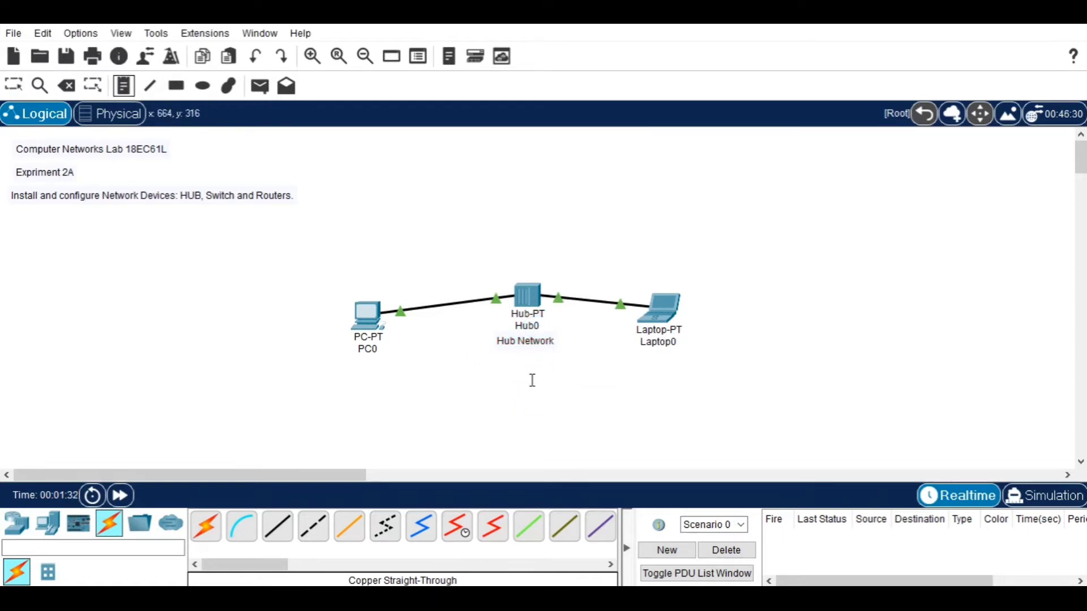
left_click(471, 361)
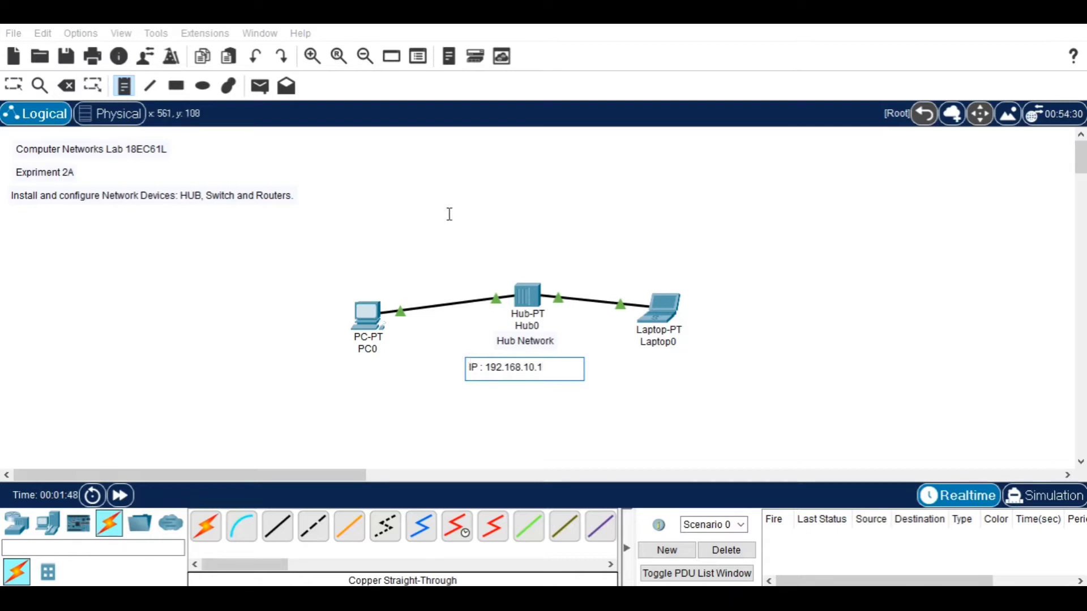
left_click_drag(548, 367, 441, 362)
key("ctrl+c")
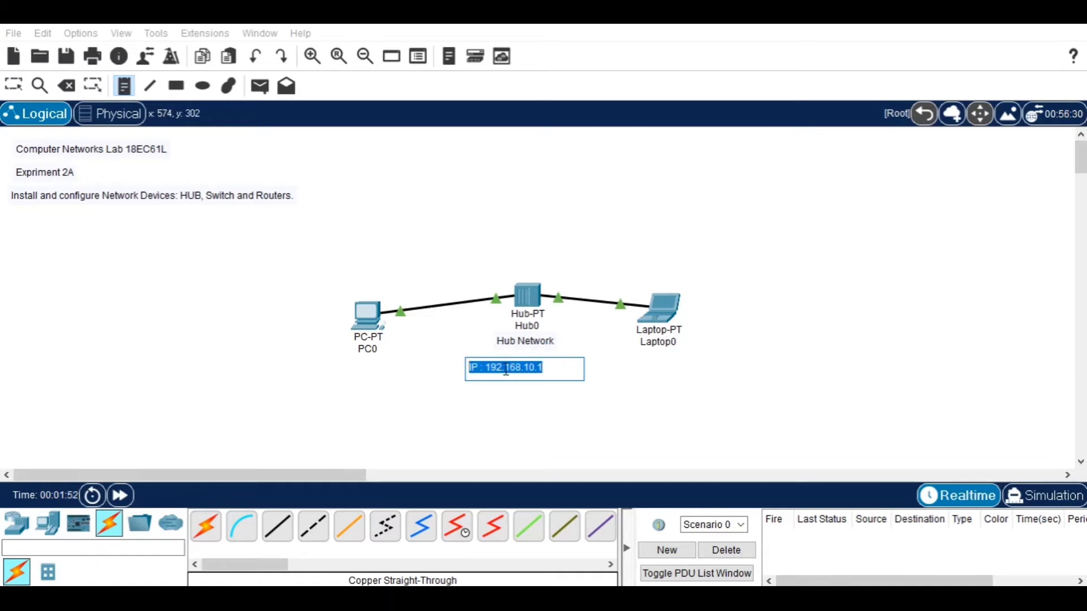
key("Escape")
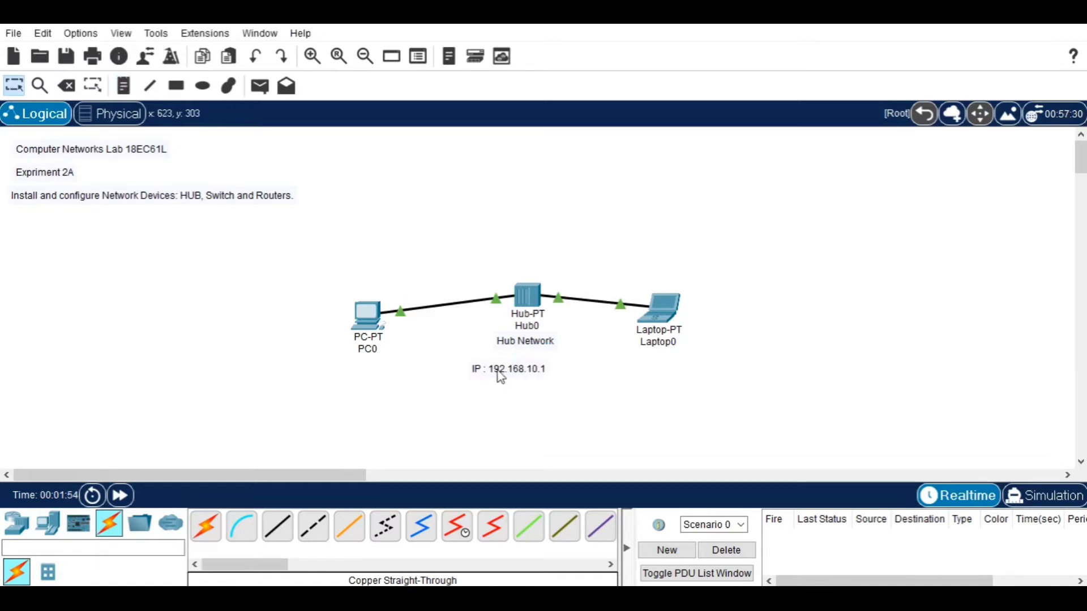
left_click_drag(499, 369, 359, 369)
left_click(618, 376)
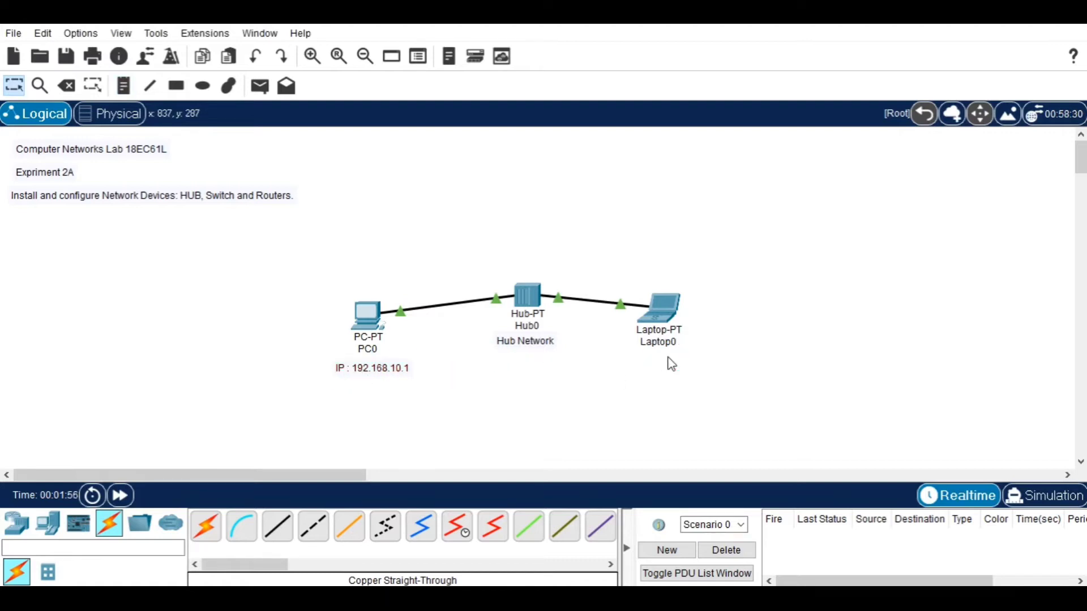
Add an 'IP : 192.168.10.2' note below Laptop0.
key("n")
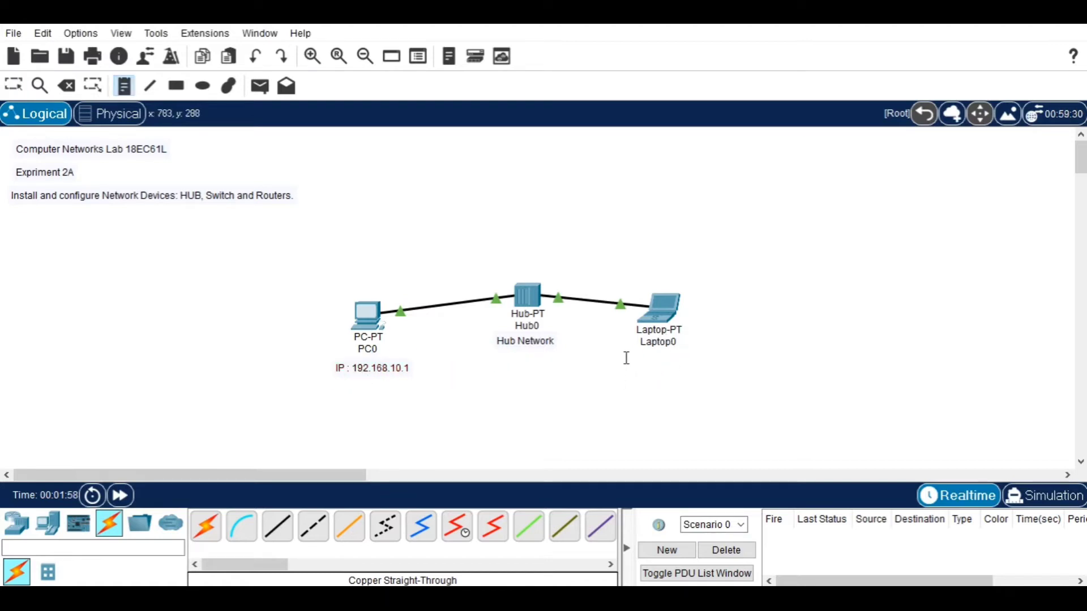
left_click(625, 360)
key("ctrl+v")
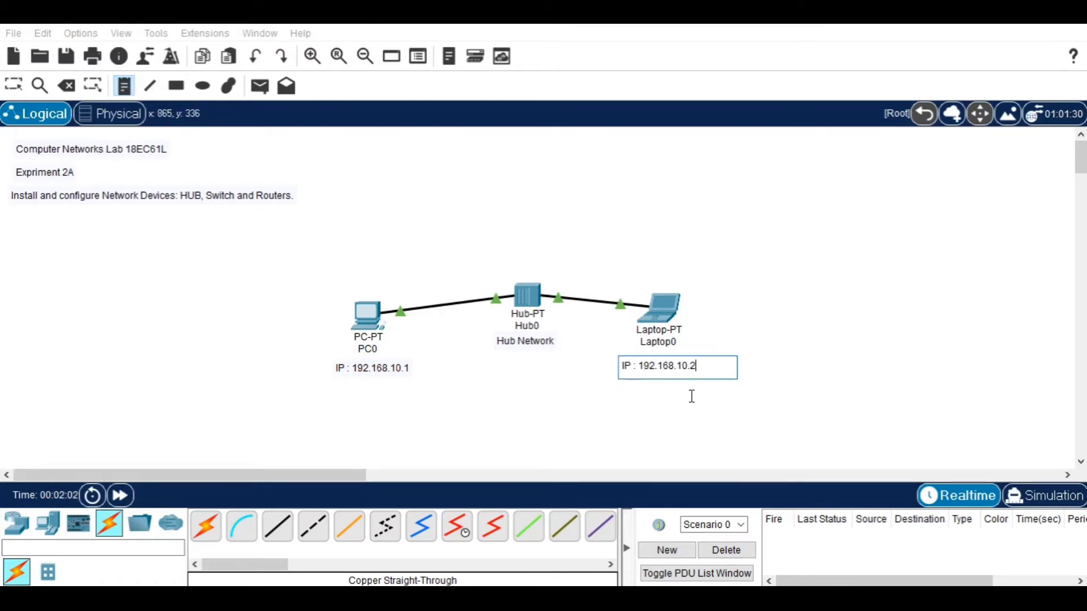
key("Escape")
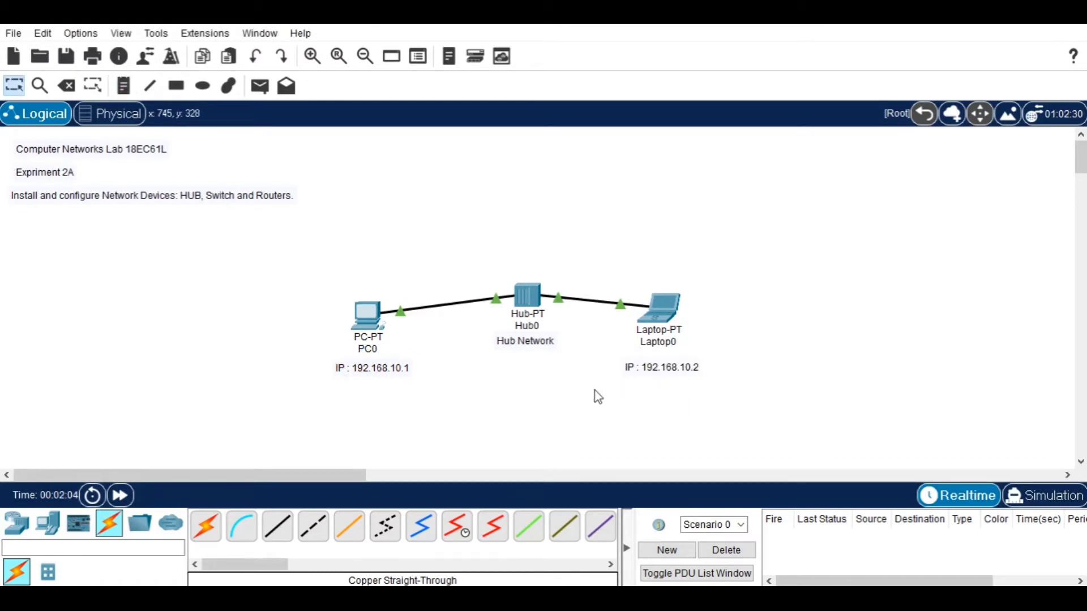
Set PC0's IPv4 address to 192.168.10.1 with subnet mask 255.255.255.0.
left_click(374, 320)
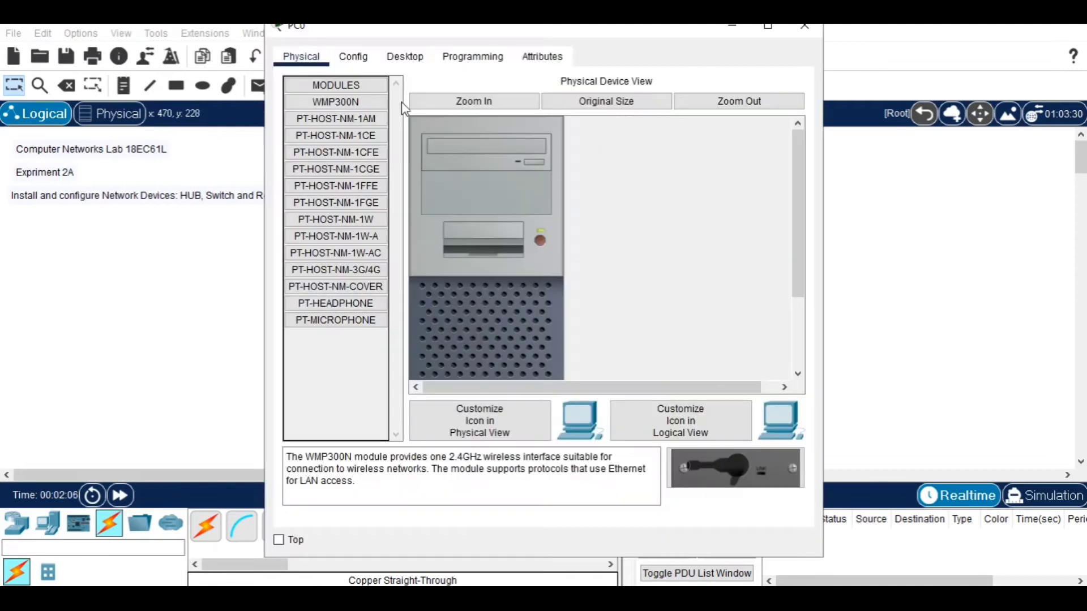
left_click(359, 55)
left_click(405, 58)
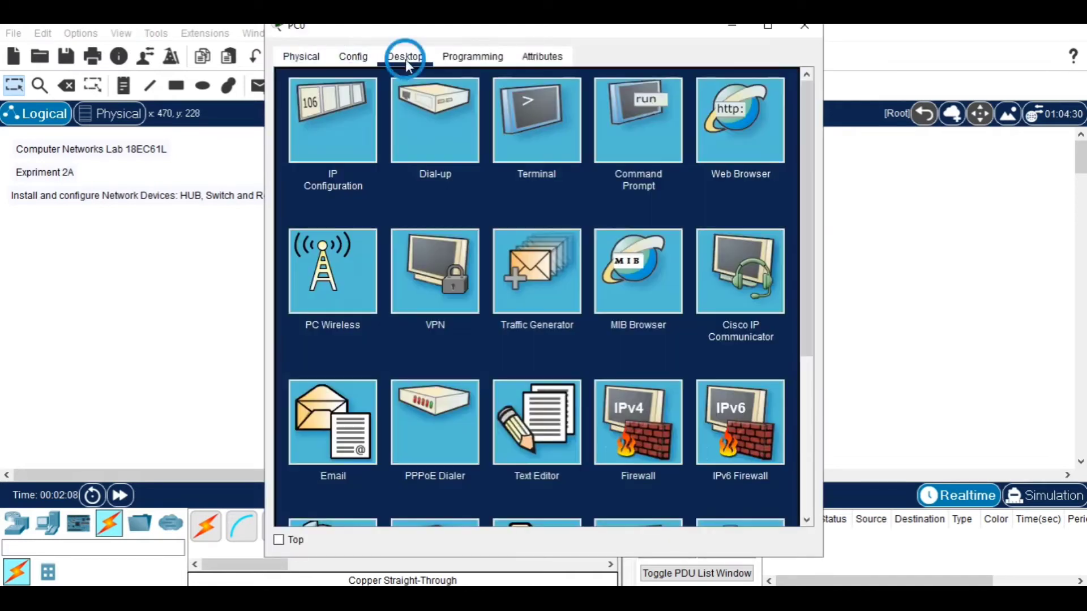
left_click(358, 108)
right_click(508, 165)
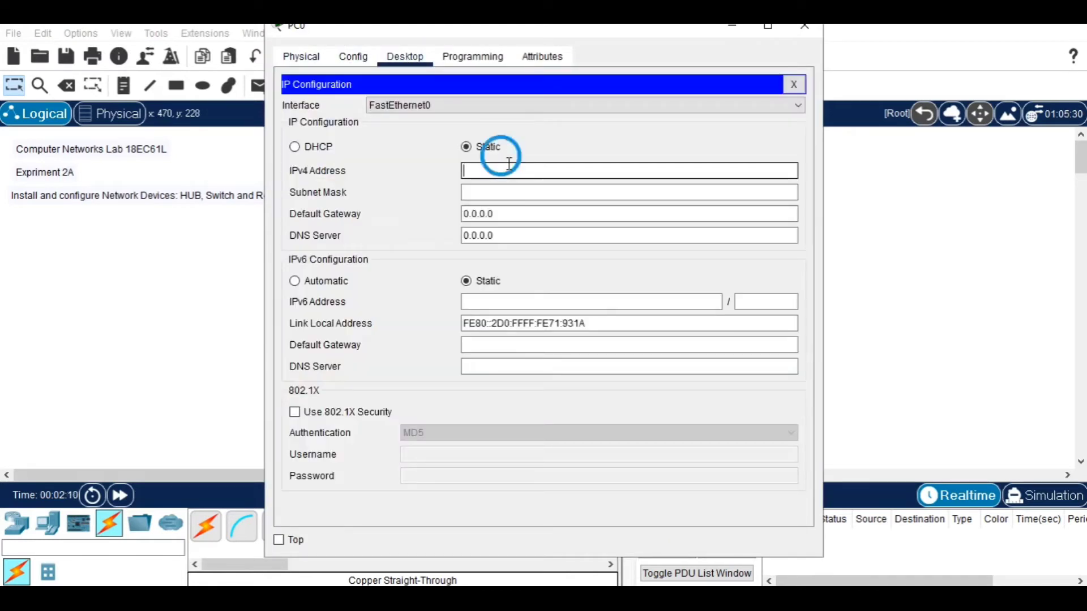
left_click(538, 253)
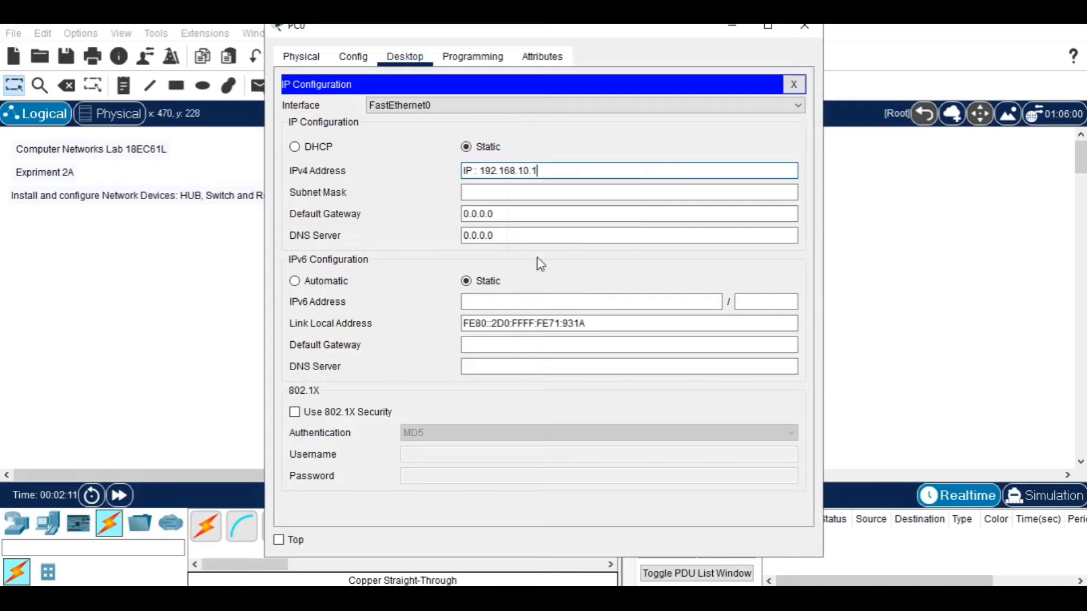
left_click(481, 170)
left_click_drag(479, 170, 462, 170)
key("BackSpace")
left_click(483, 192)
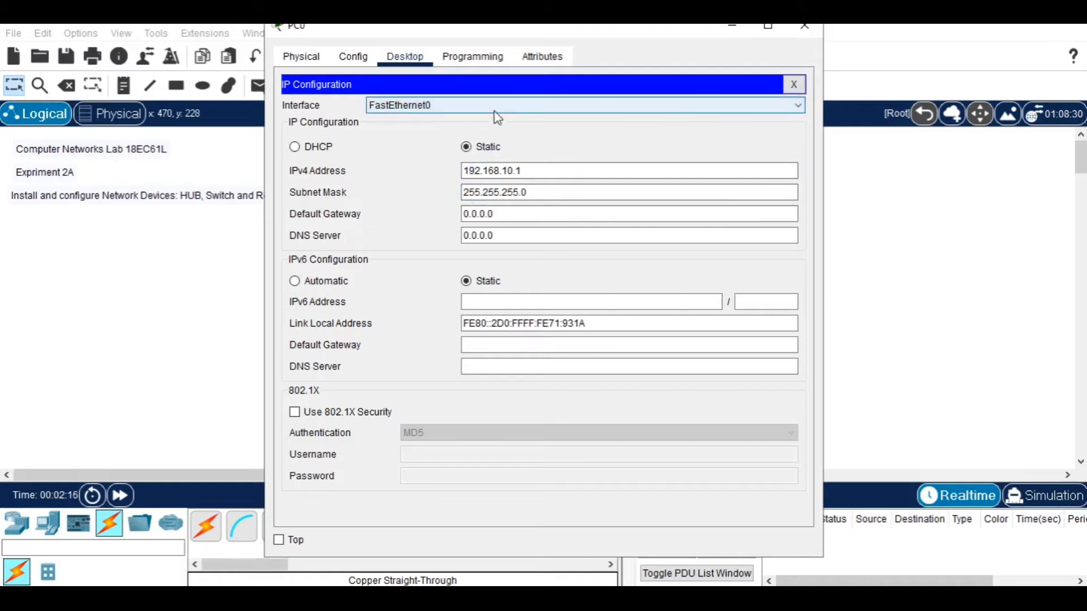
left_click(794, 85)
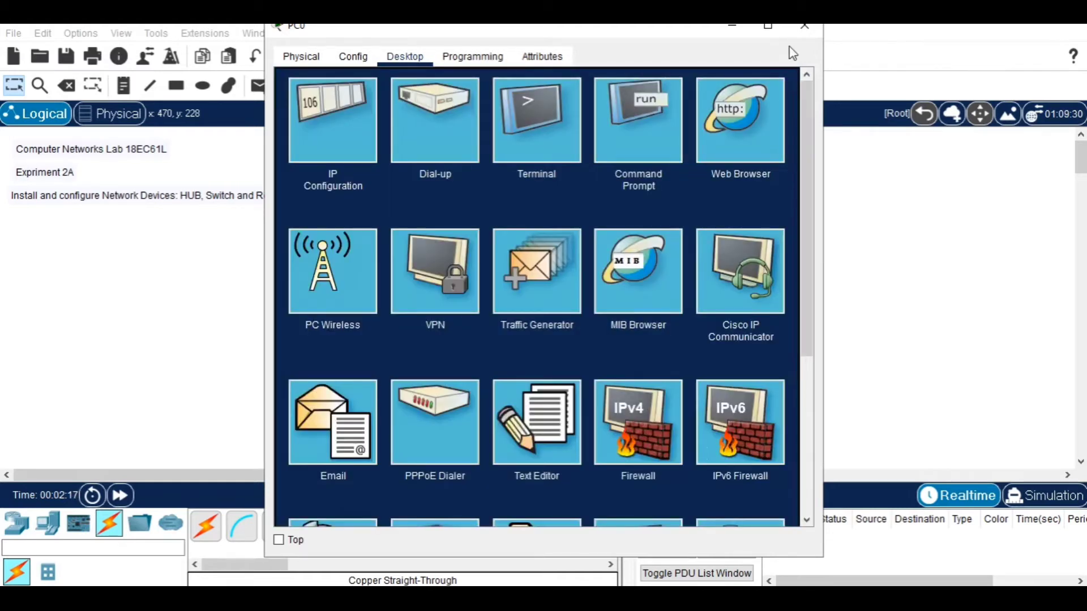
left_click(805, 26)
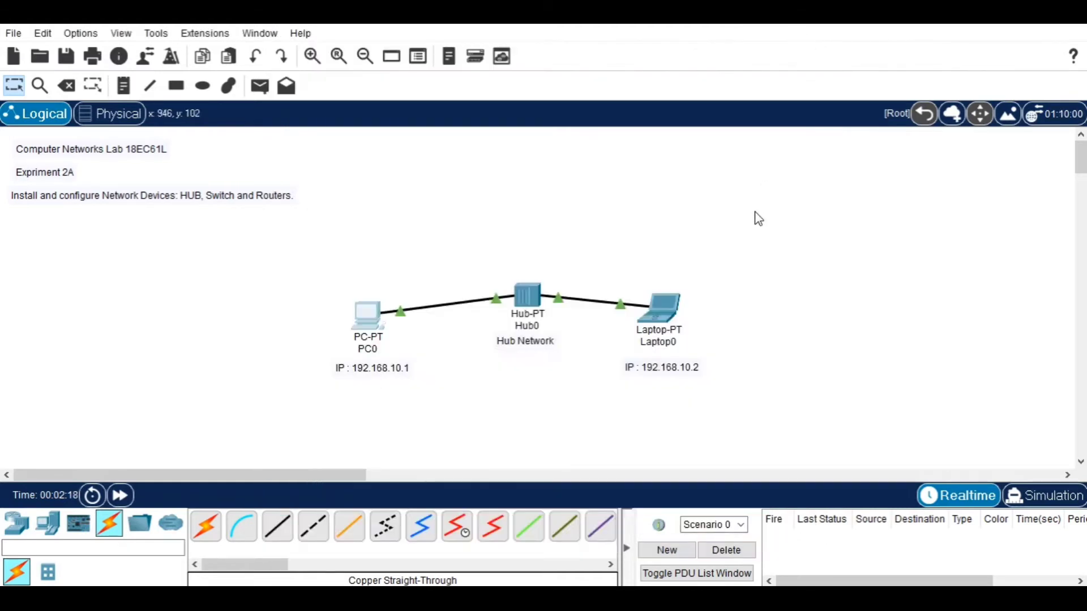
Set Laptop0's IPv4 address to 192.168.10.2 with mask 255.255.255.0.
left_click(677, 301)
left_click(405, 58)
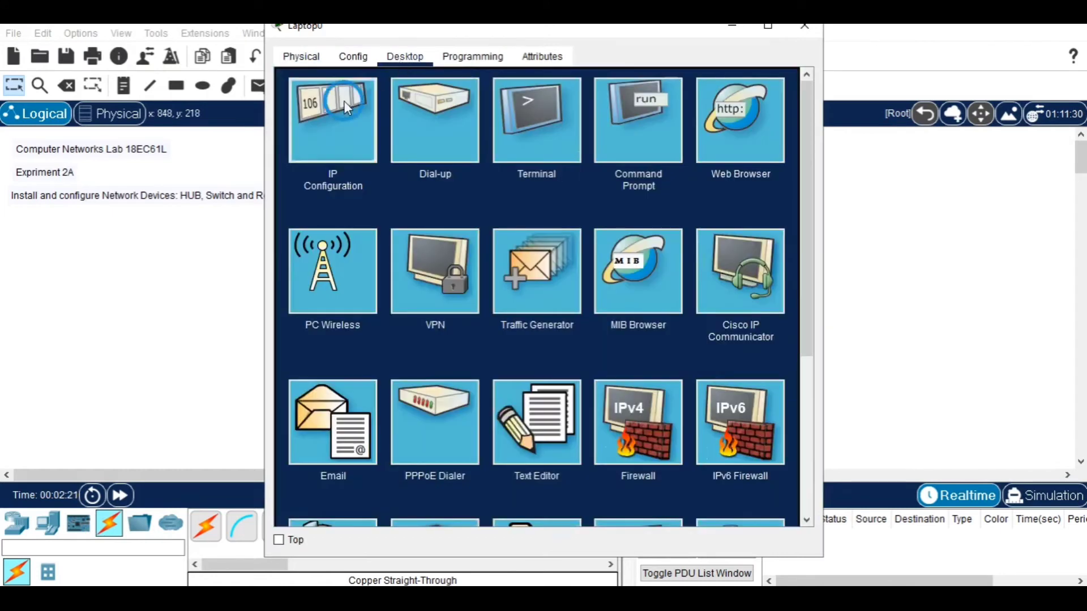
left_click(330, 116)
left_click(511, 170)
right_click(511, 171)
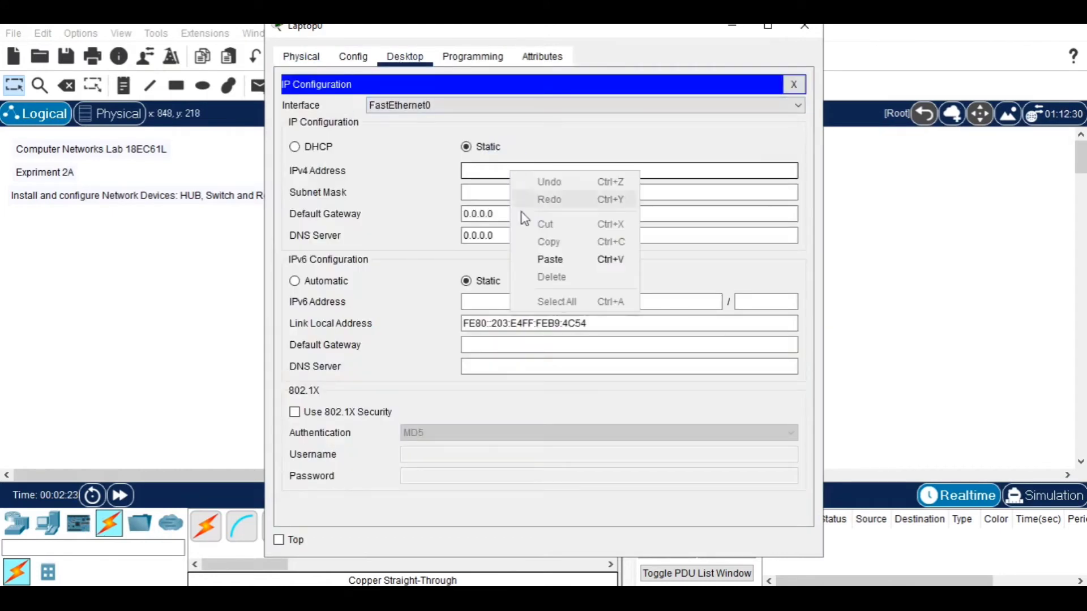
left_click(526, 257)
left_click(540, 167)
key("BackSpace")
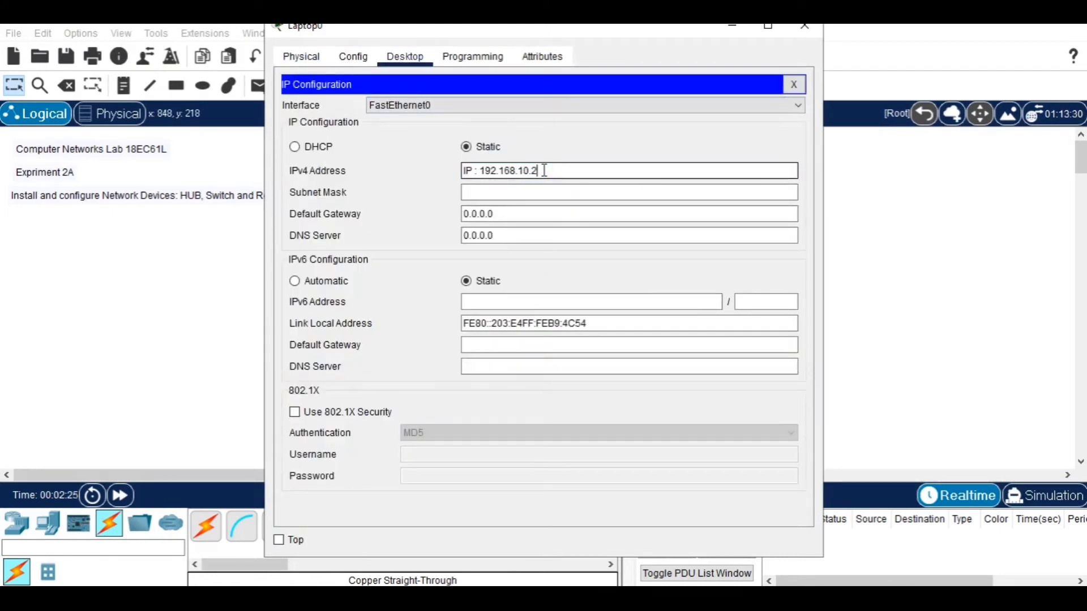
type("2")
left_click_drag(481, 171, 396, 166)
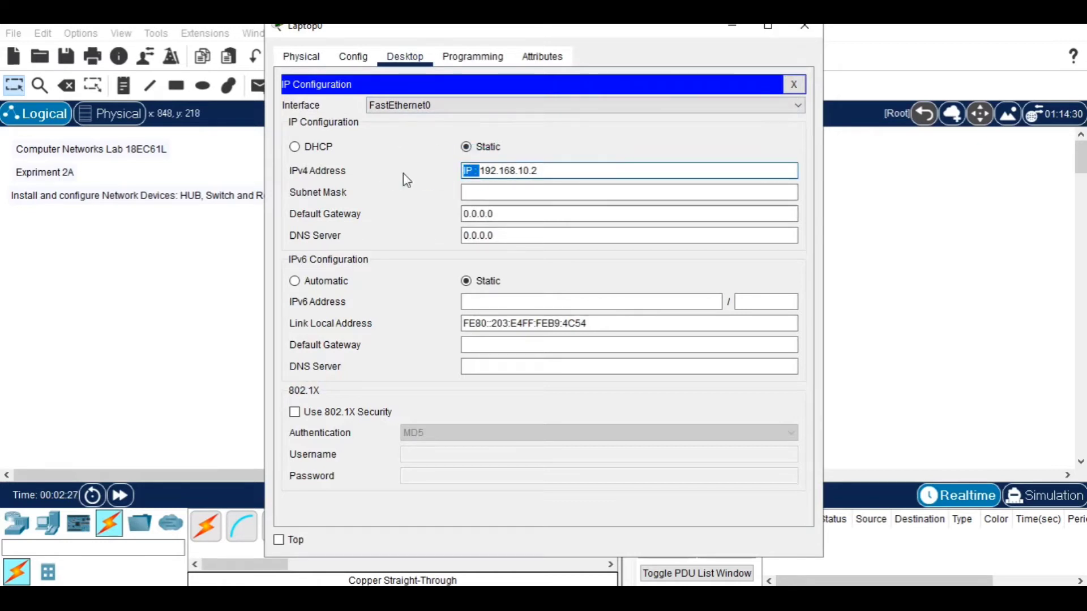
key("BackSpace")
left_click(793, 84)
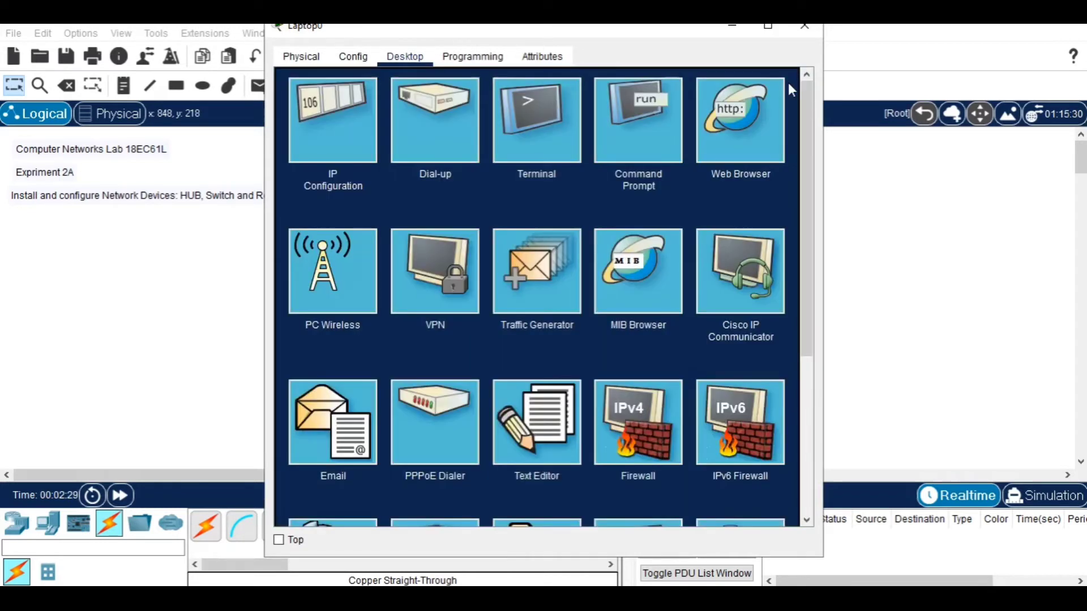
left_click(804, 25)
left_click(751, 204)
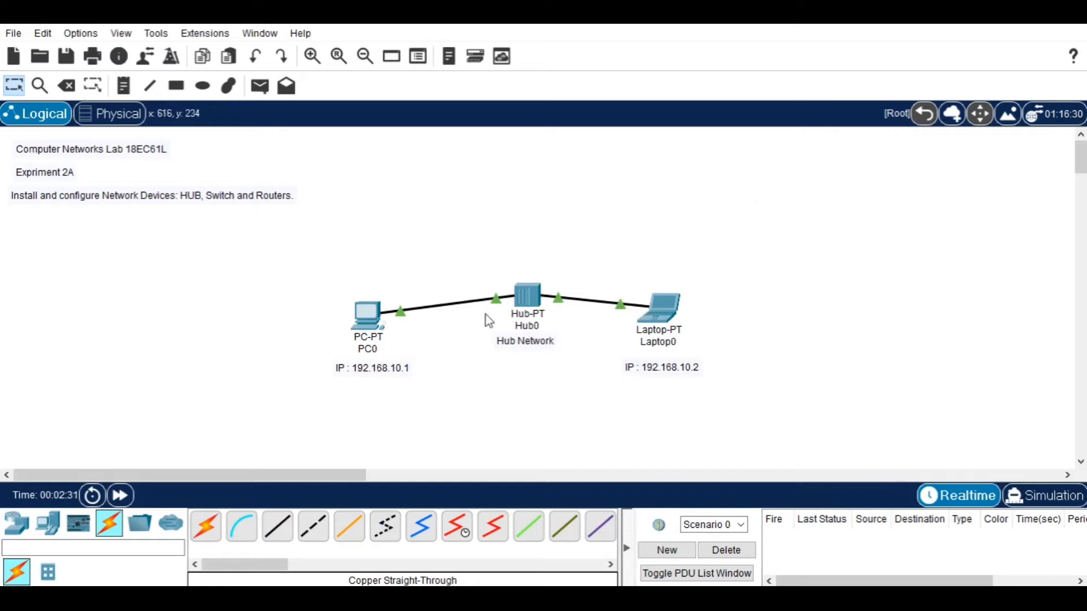
Send a simple test PDU from PC0 to Laptop0.
left_click(261, 89)
left_click(368, 312)
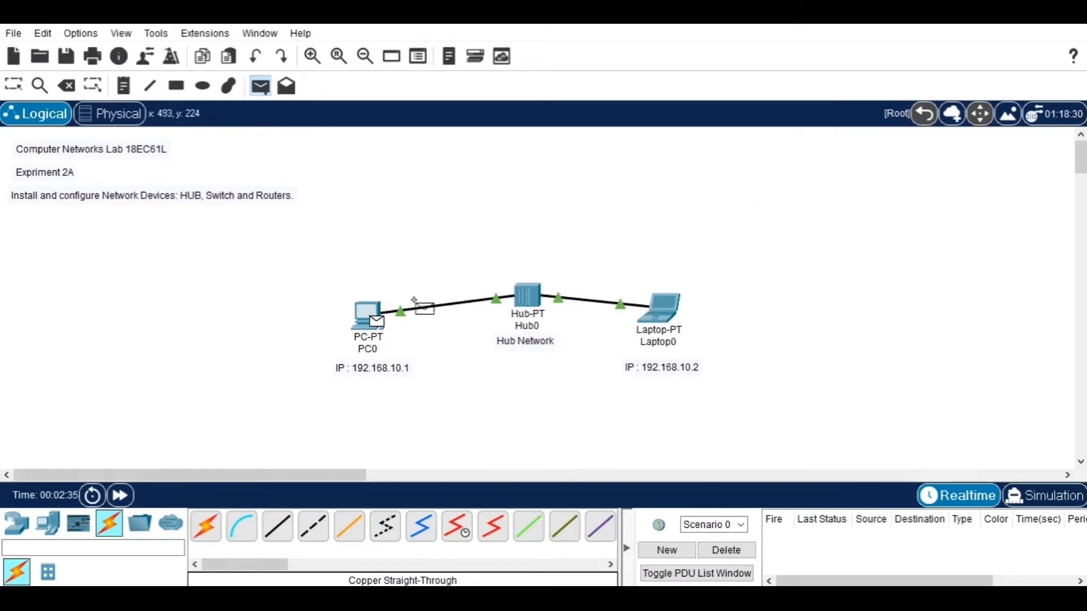
left_click(658, 308)
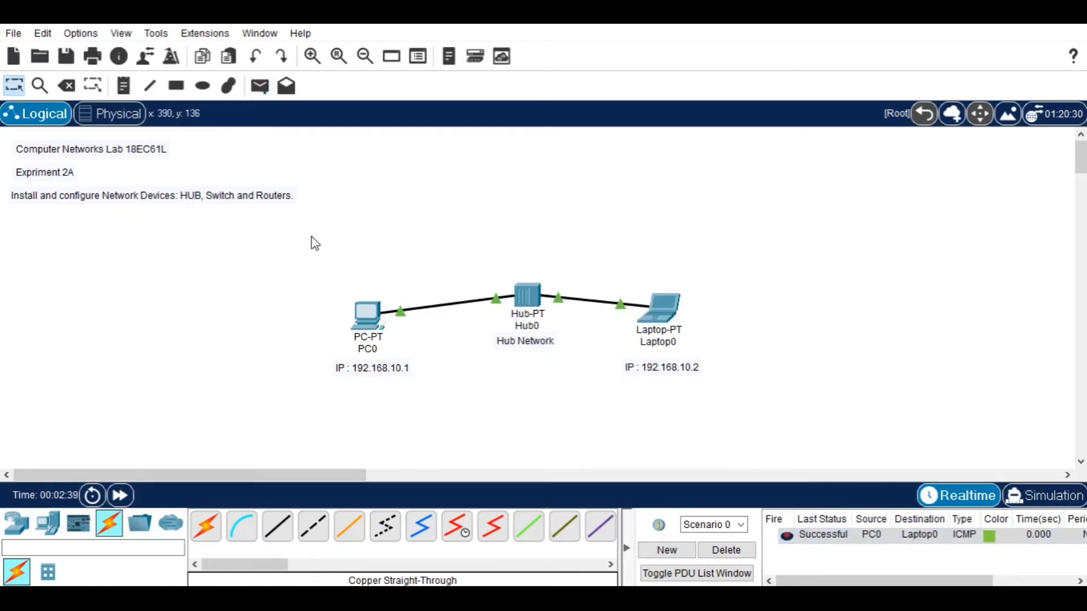
Move PC0, Hub0 and Laptop0 to the canvas's left side and delete the test packet.
left_click_drag(315, 244, 756, 399)
mouse_move(527, 295)
left_mouse_down()
mouse_move(277, 294)
mouse_move(194, 267)
mouse_move(190, 250)
mouse_move(204, 247)
left_mouse_up()
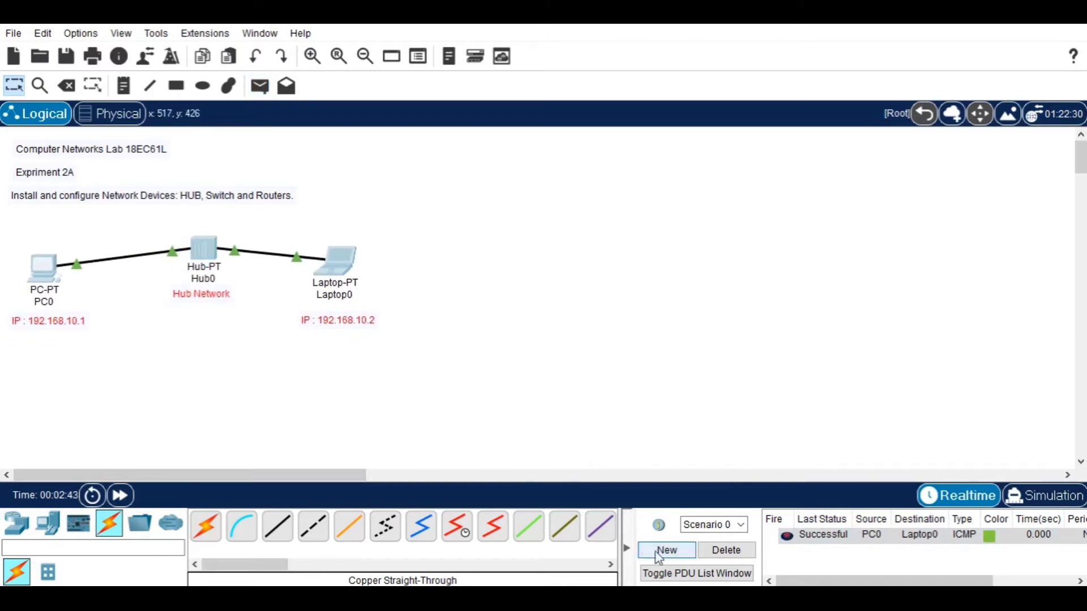
left_click(773, 415)
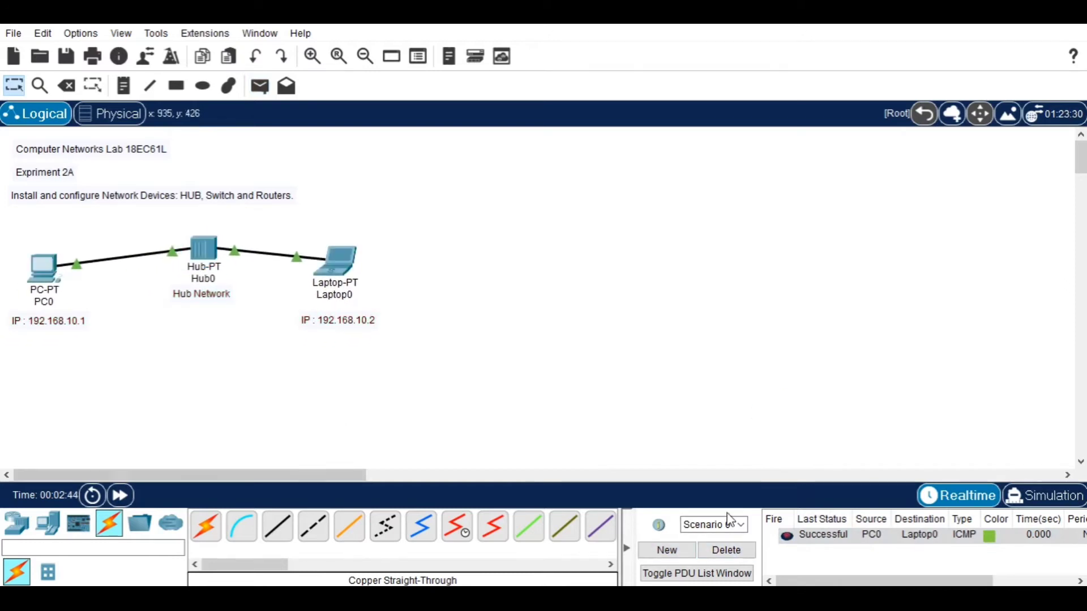
left_click(729, 556)
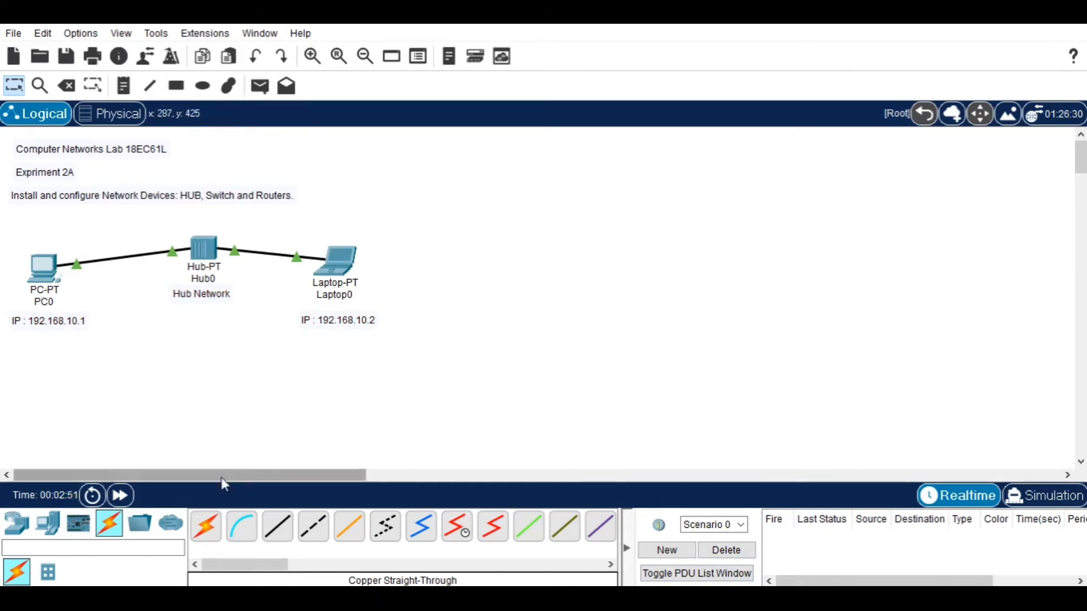
Place two generic PCs, PC1 and PC2, right of the hub network.
left_click(53, 530)
left_click(207, 529)
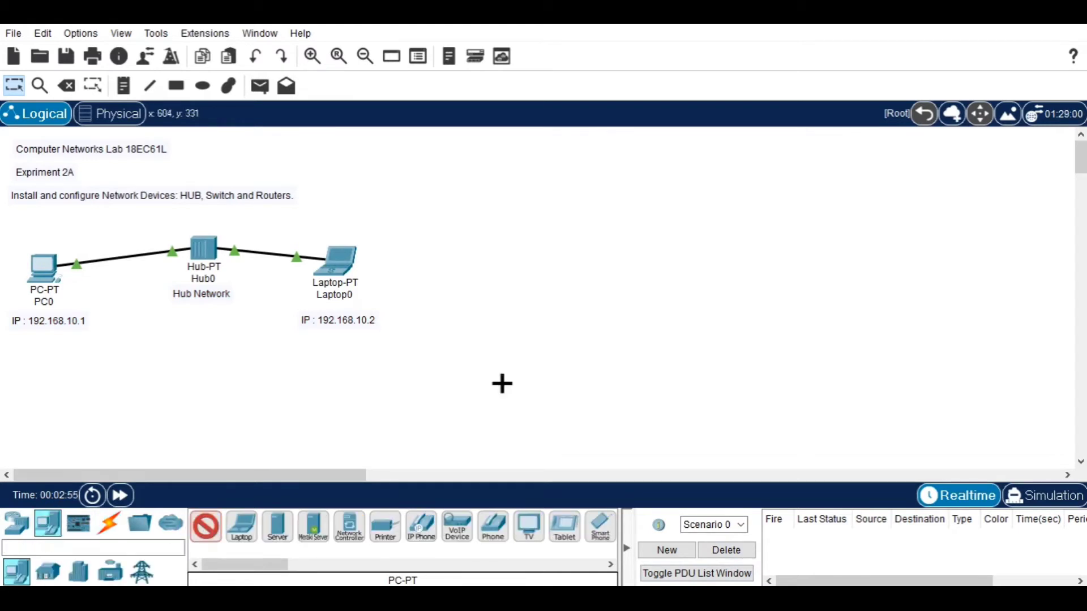
left_click(604, 272)
left_click(206, 529)
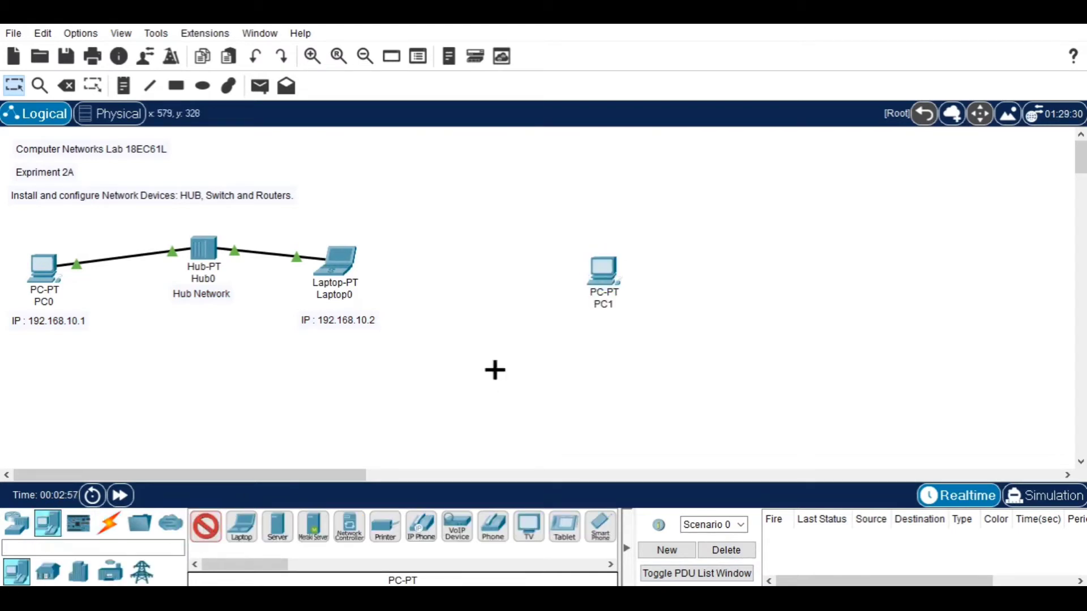
left_click(883, 272)
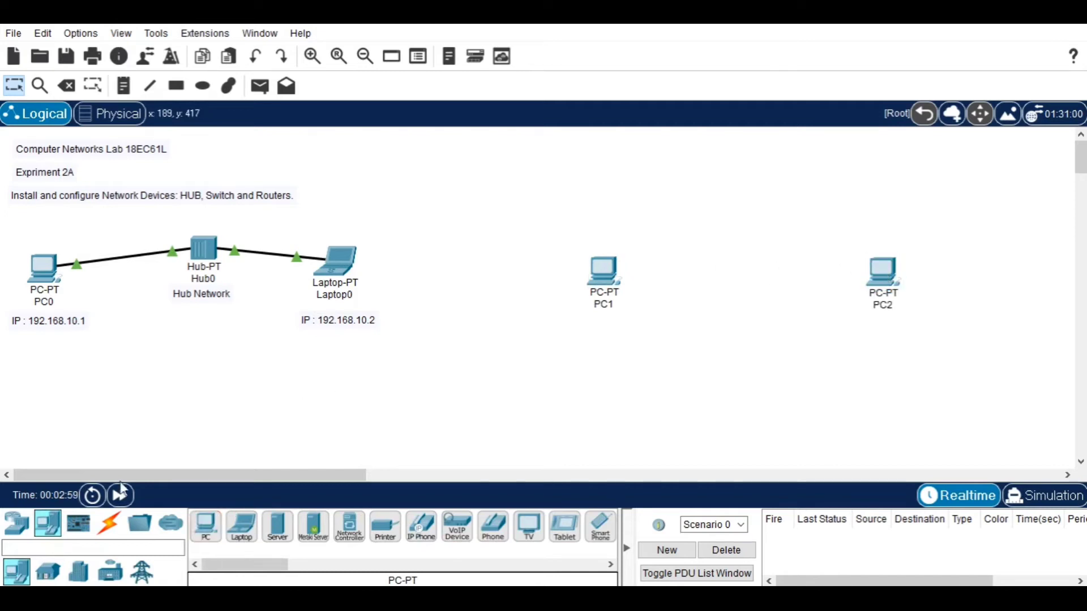
Place a PT-Switch (Switch0) between PC1 and PC2.
left_click(17, 522)
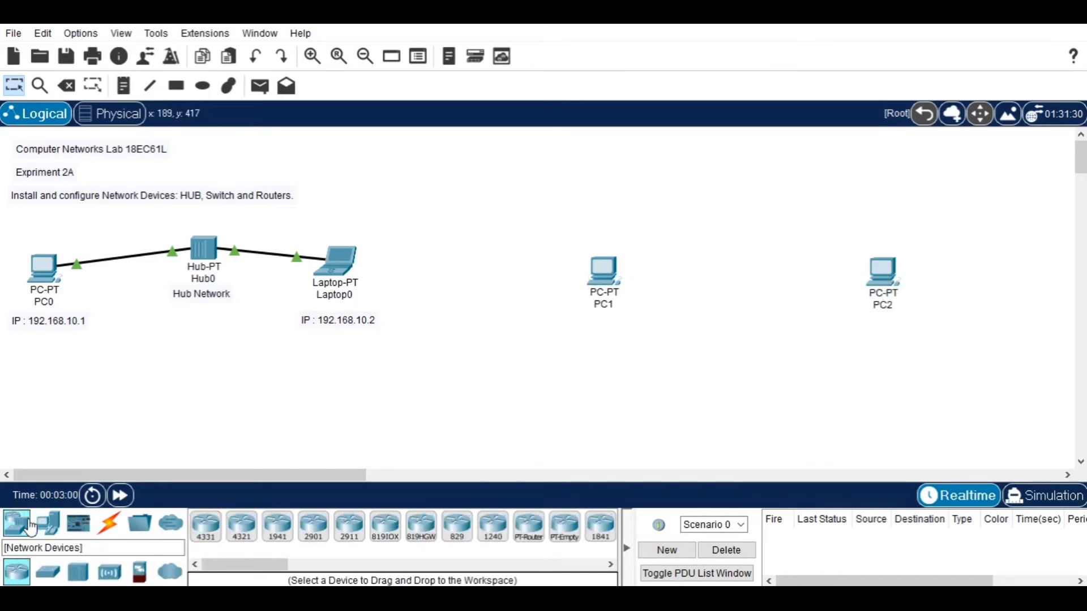
left_click(49, 572)
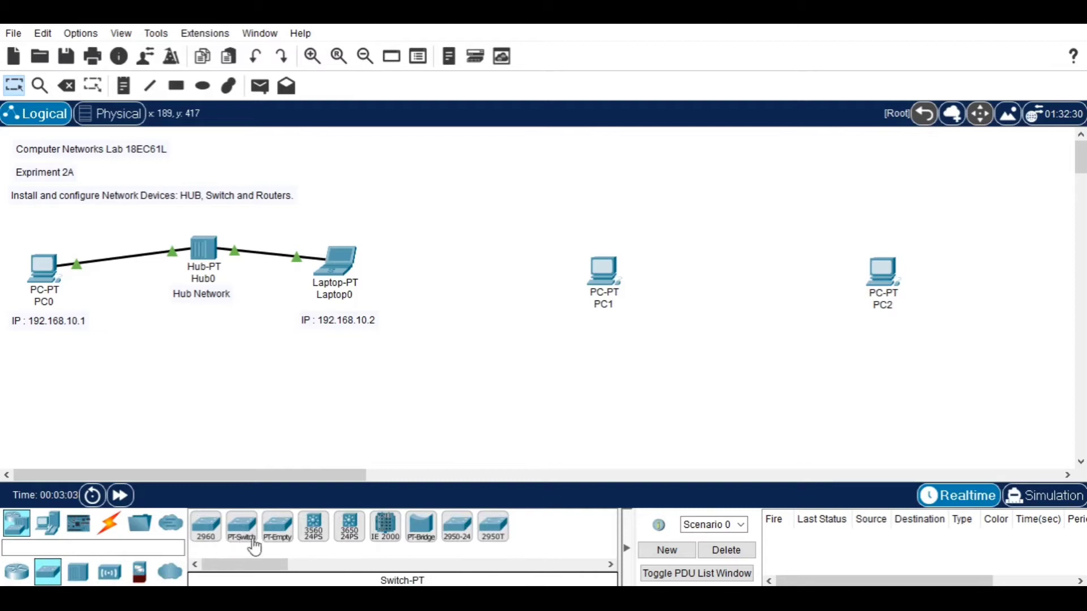
left_click(252, 541)
left_click(745, 267)
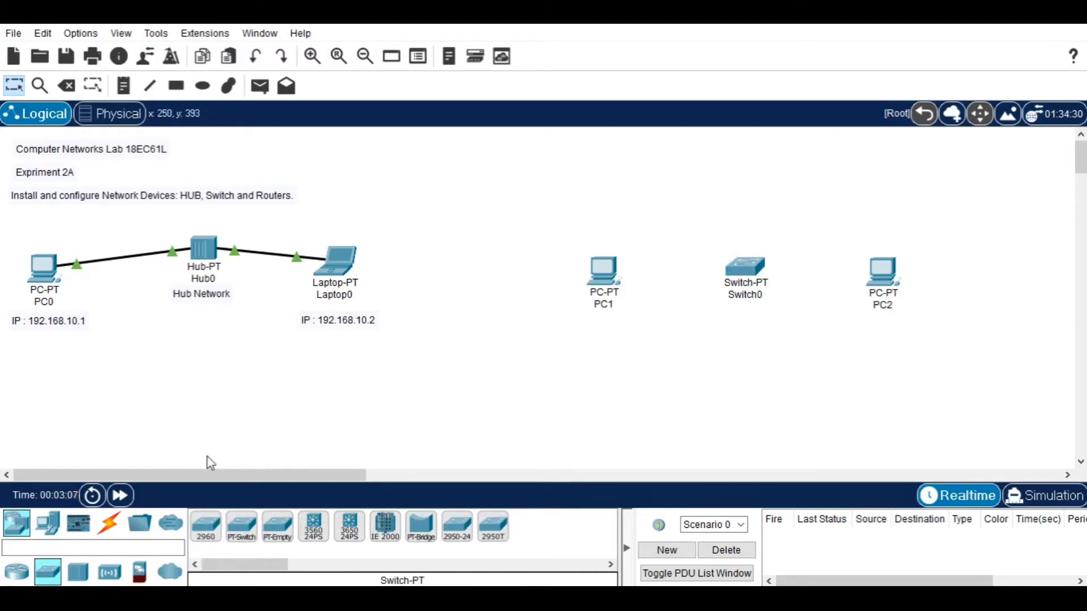
Add a 'Switch Network' note under Switch0.
left_click(123, 85)
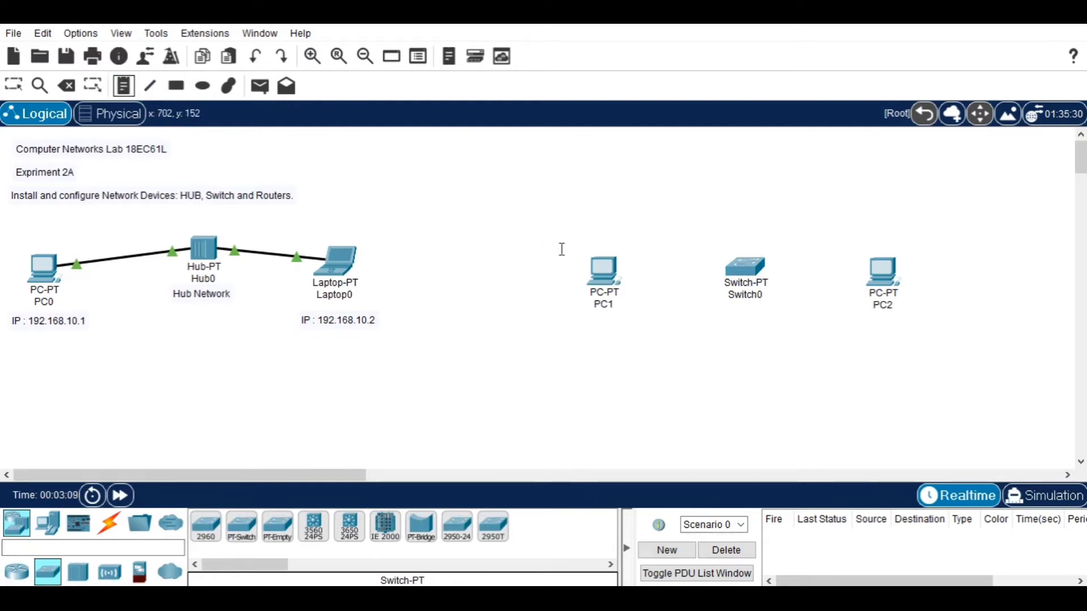
left_click(721, 312)
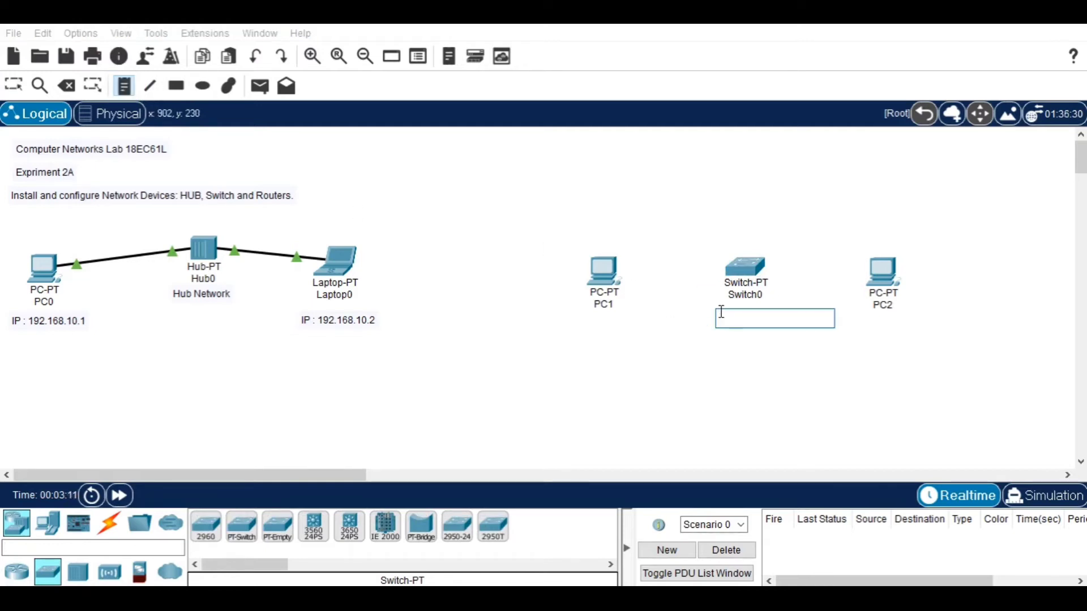
type("Switch Network")
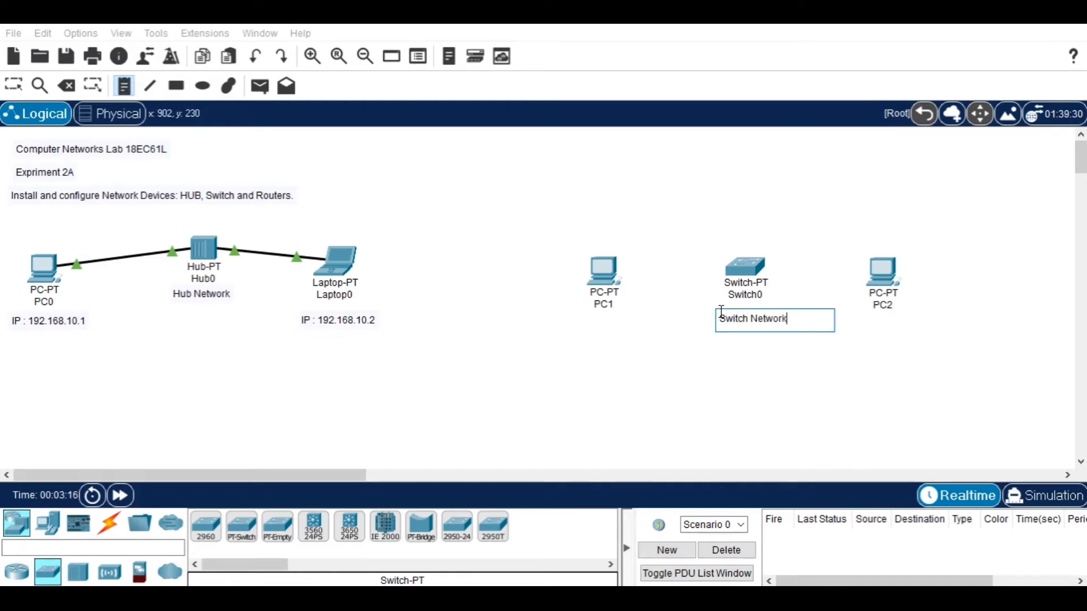
key("Escape")
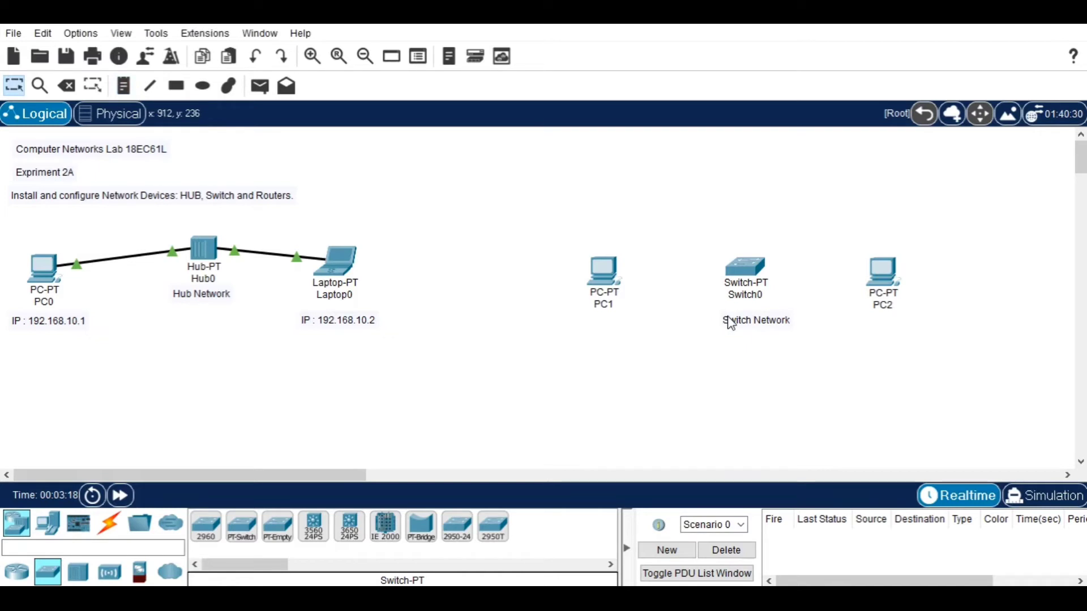
left_click_drag(730, 324, 724, 321)
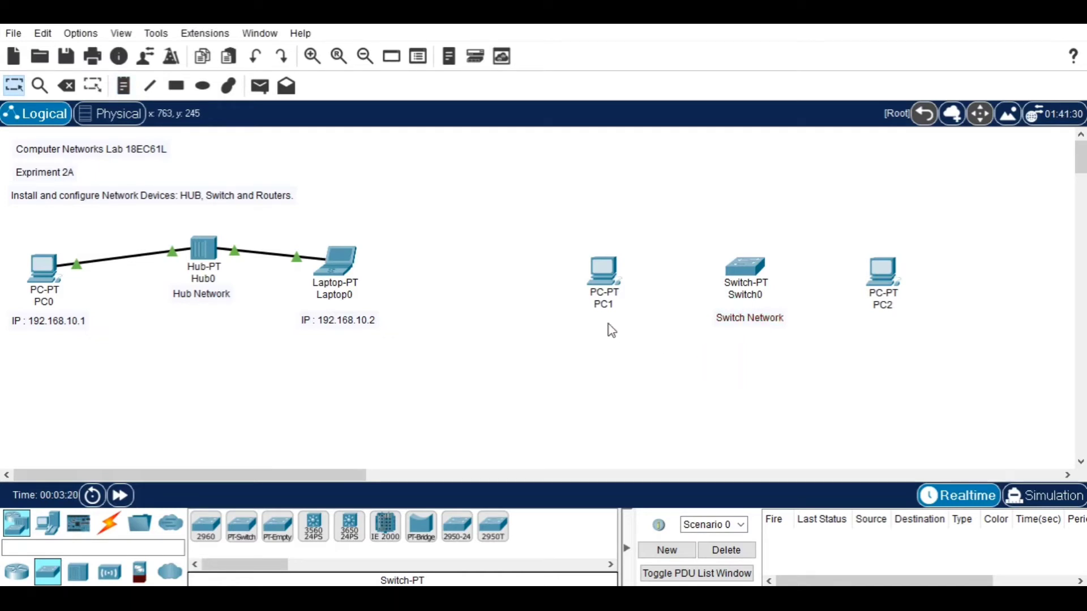
Paste a copy of the IP note below PC1.
key("n")
left_click(574, 326)
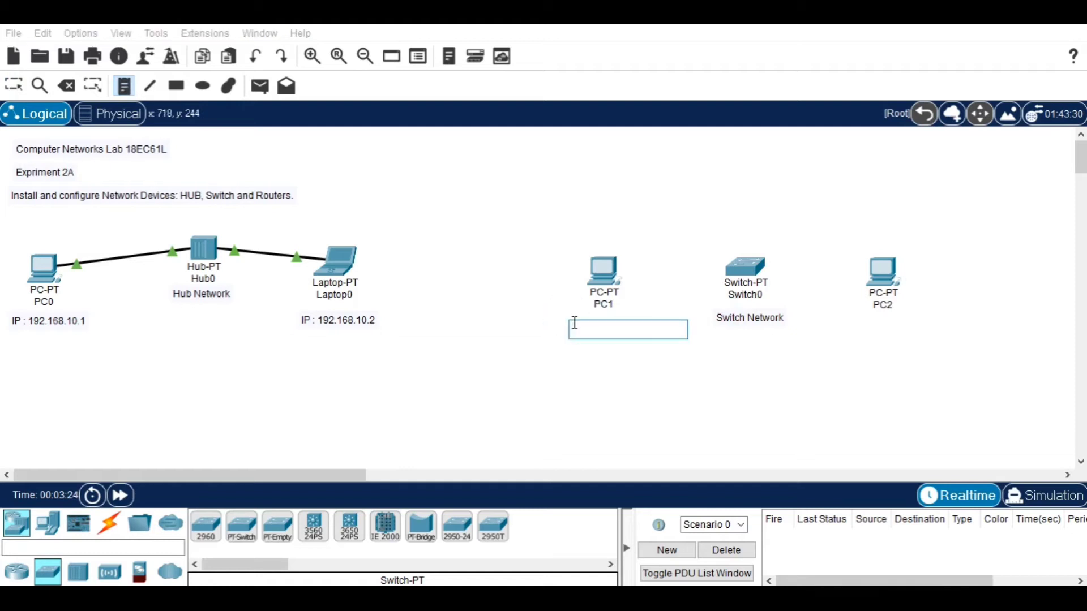
type("IP : 192.168.10.1")
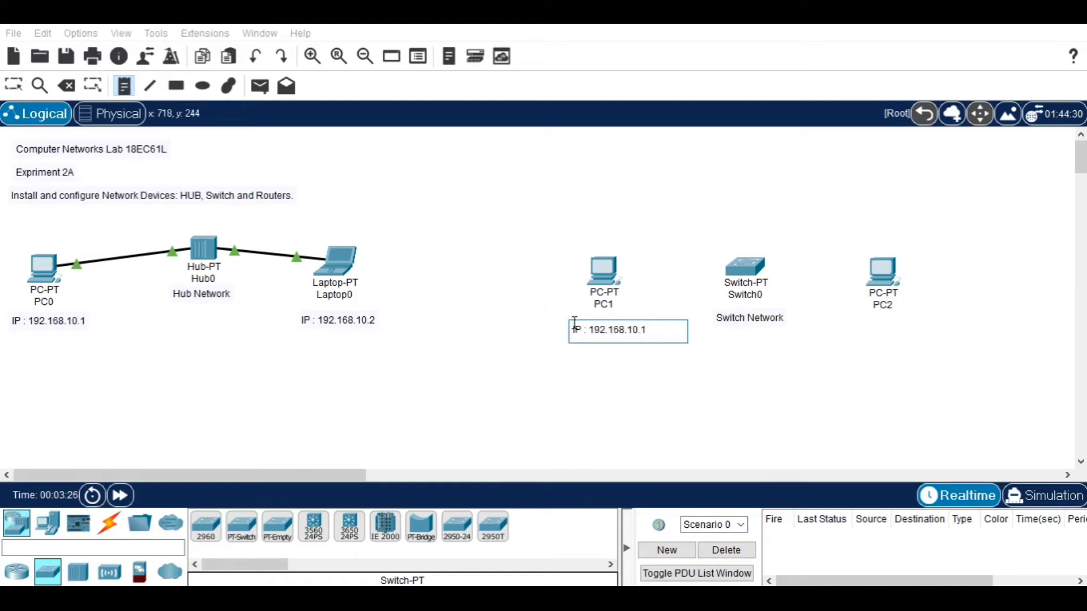
left_click(716, 364)
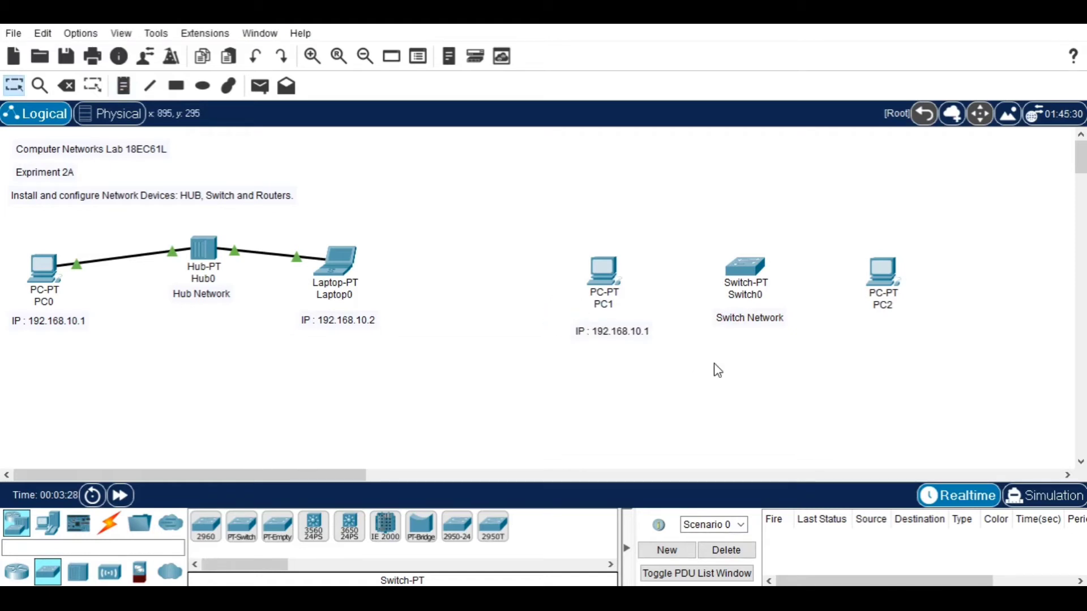
Add an 'IP : 192.168.20.2' note under PC2 and set PC1's note to 192.168.20.1.
left_click(855, 325)
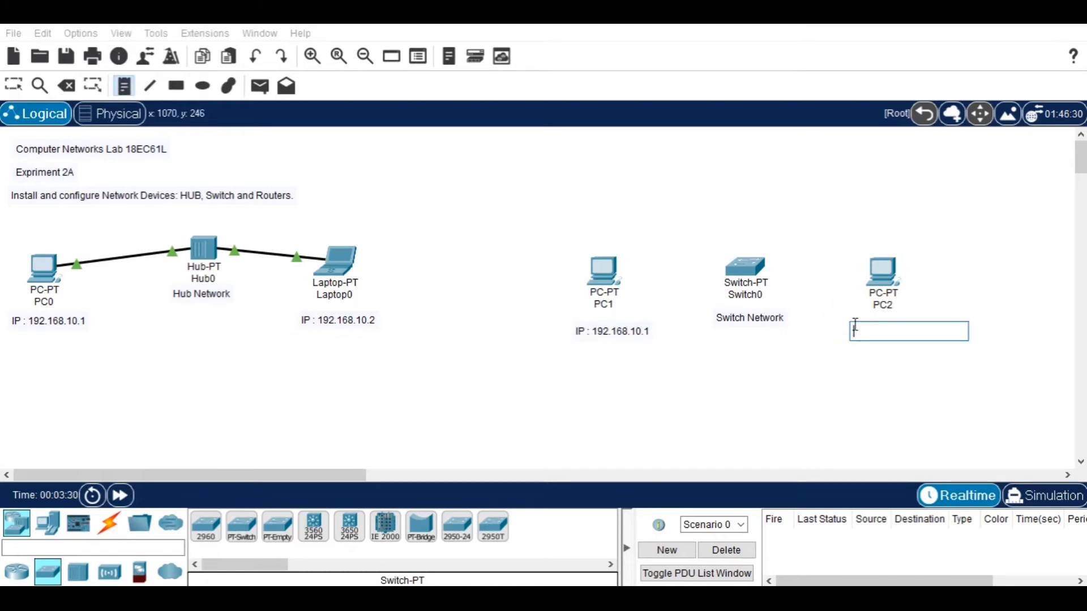
type("IP : 192.168.10.1")
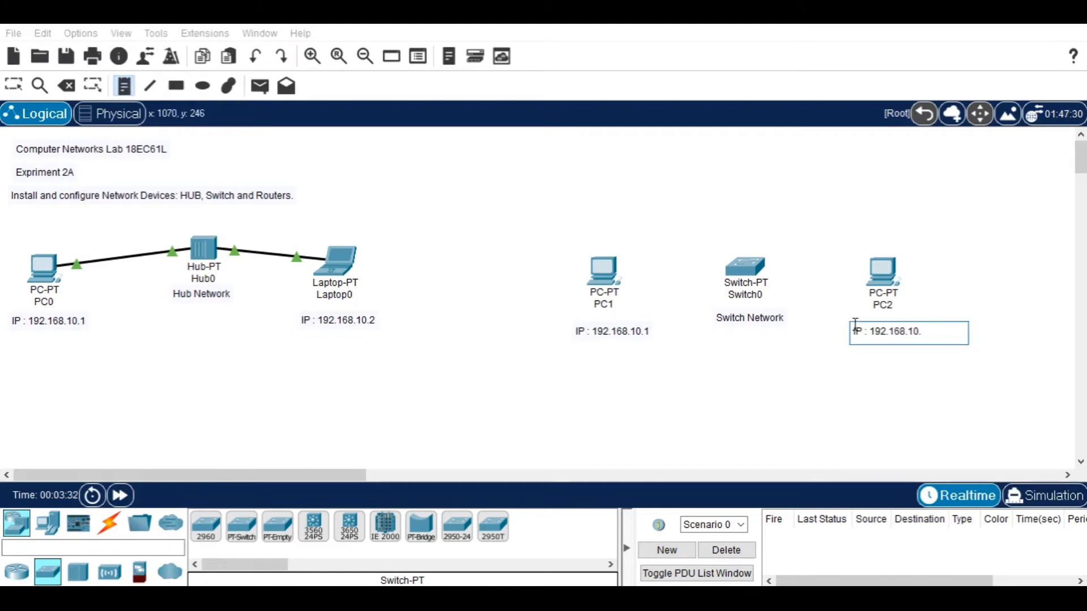
type("20.2")
key("Escape")
left_click(624, 334)
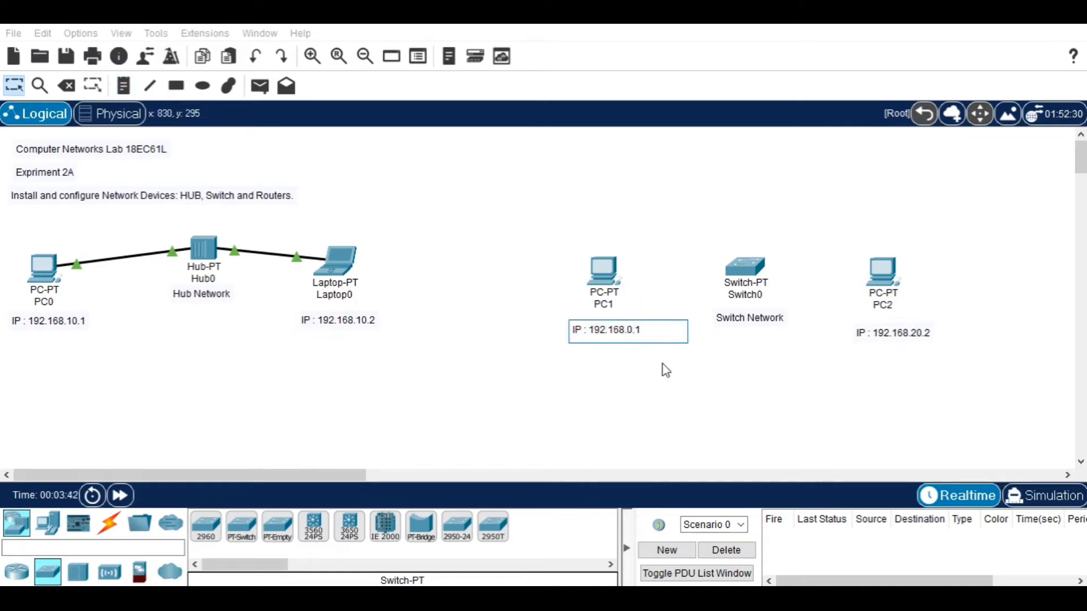
type("2")
key("Escape")
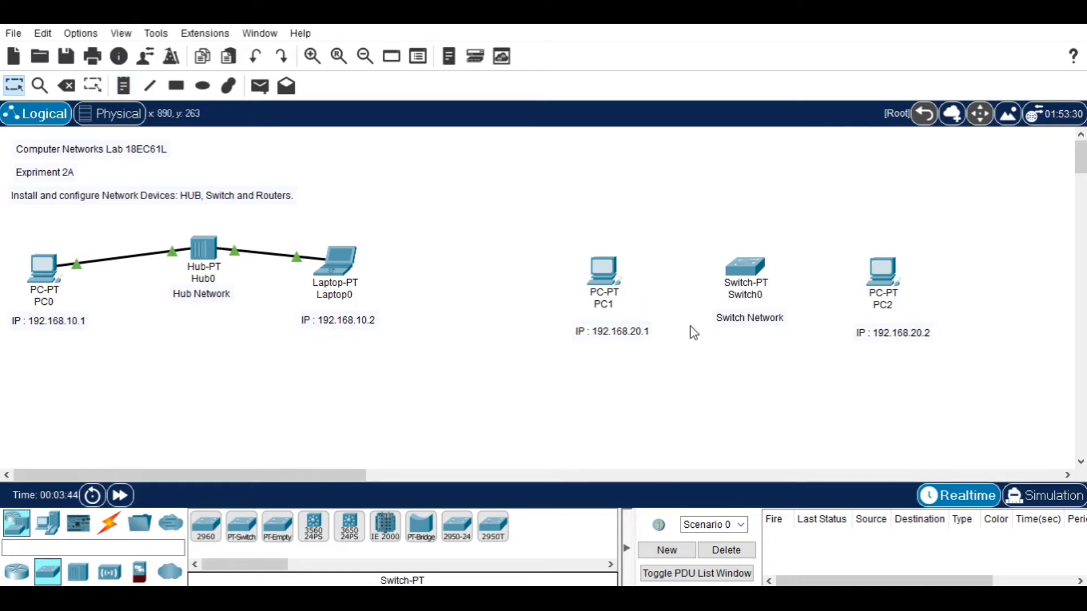
Connect PC1 FastEthernet0 to Switch0 Fa0/1 with a copper straight-through cable.
left_click(109, 523)
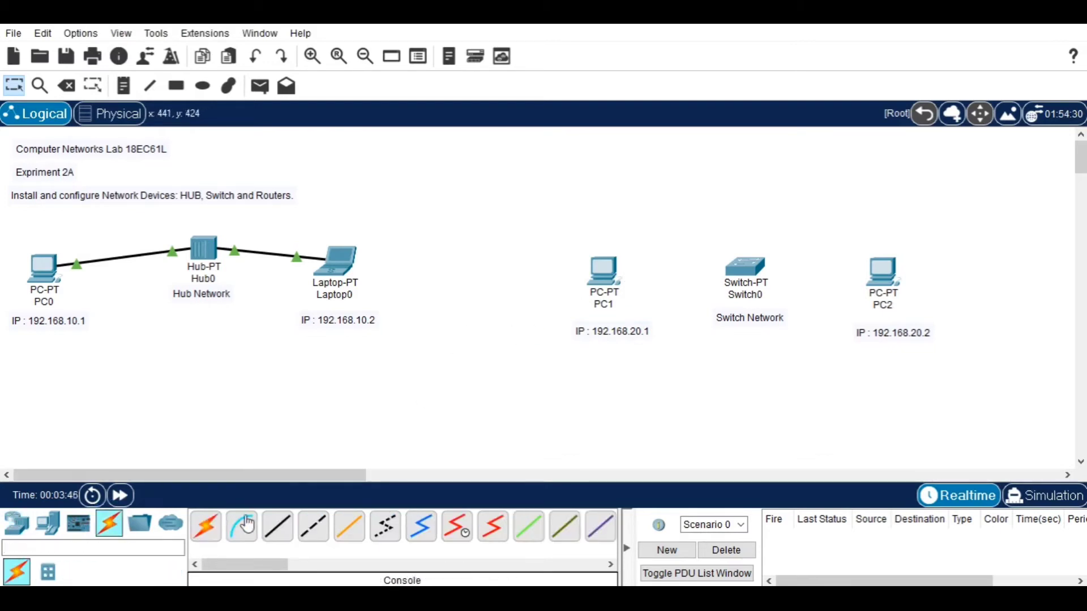
left_click(286, 535)
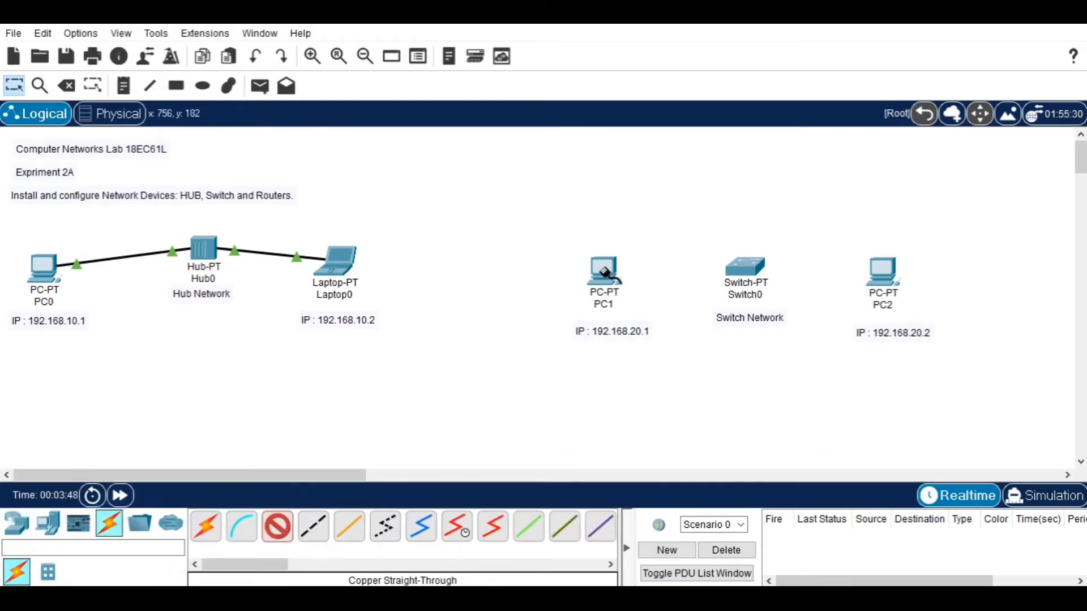
left_click(604, 272)
left_click(645, 334)
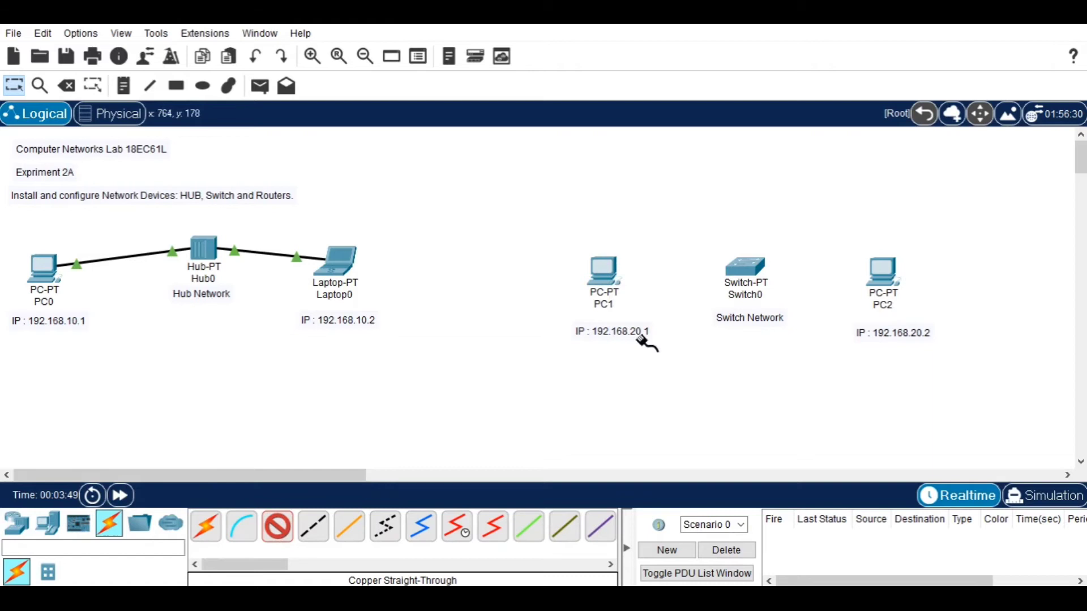
left_click(744, 268)
left_click(770, 304)
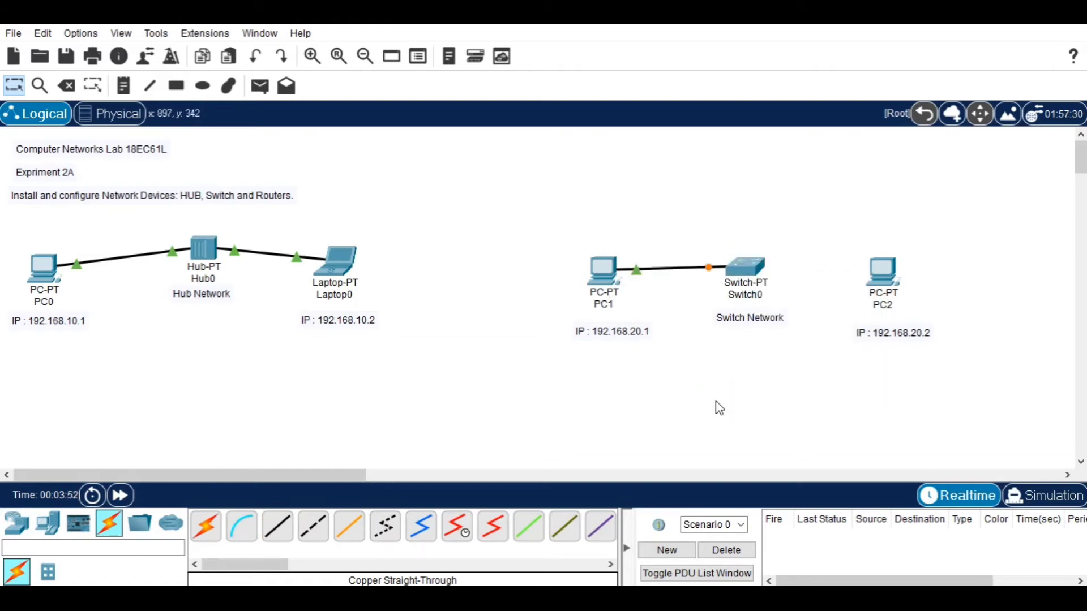
Connect Switch0 to PC2's FastEthernet0 with a second straight-through cable.
left_click(277, 527)
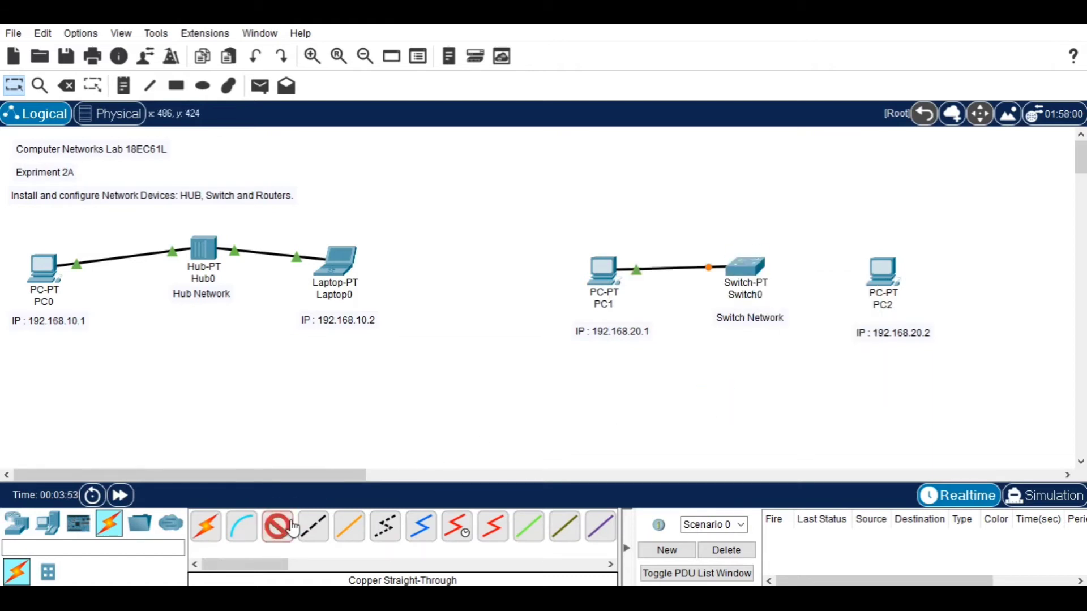
left_click(753, 268)
left_click(792, 296)
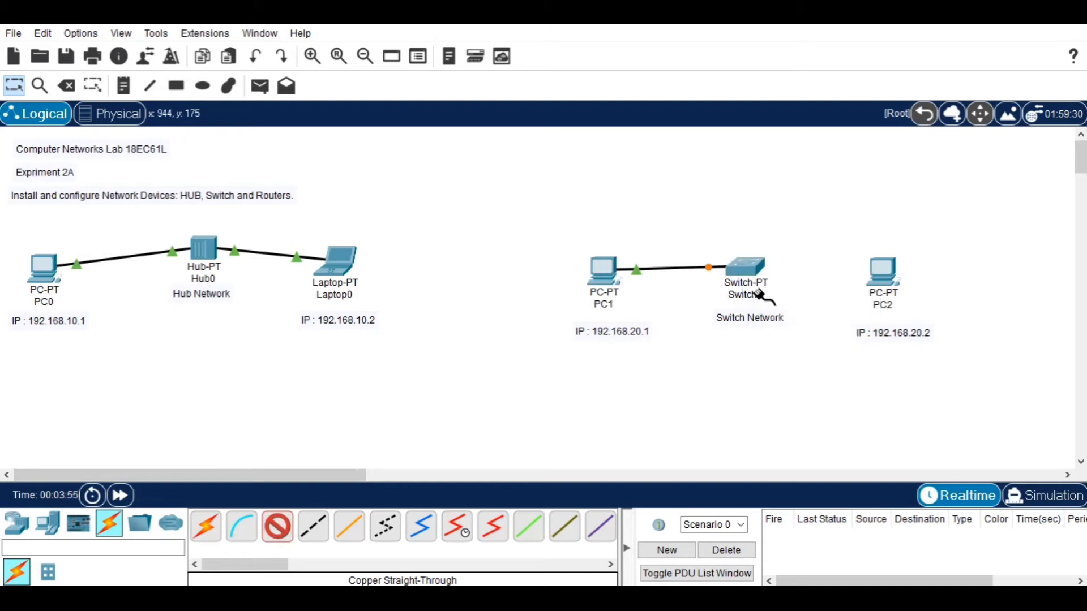
left_click(878, 258)
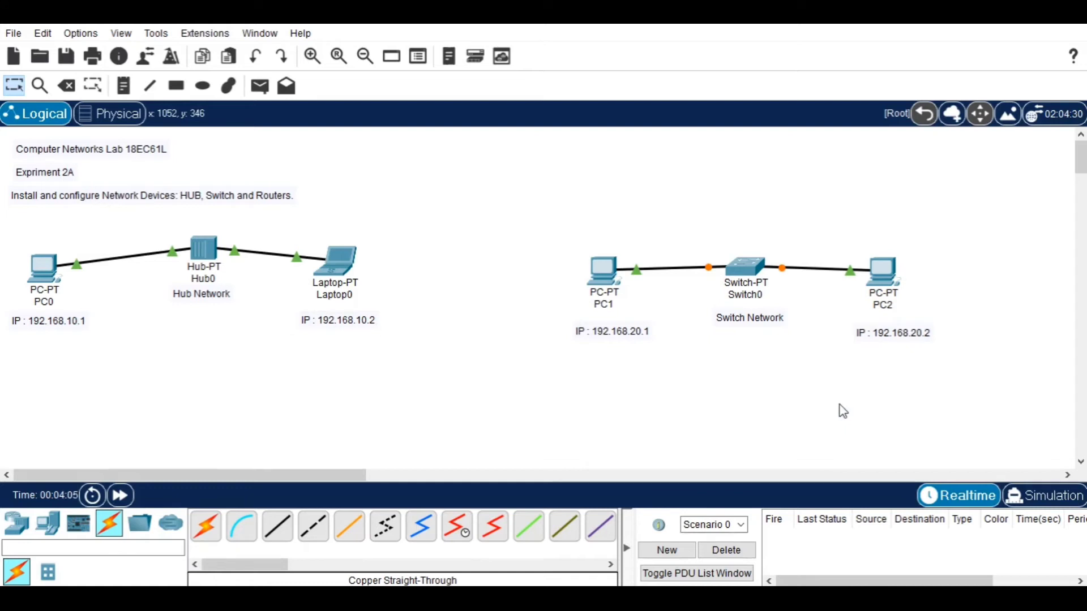
Set PC1's IPv4 address to 192.168.20.1 with default mask 255.255.255.0.
double_click(626, 328)
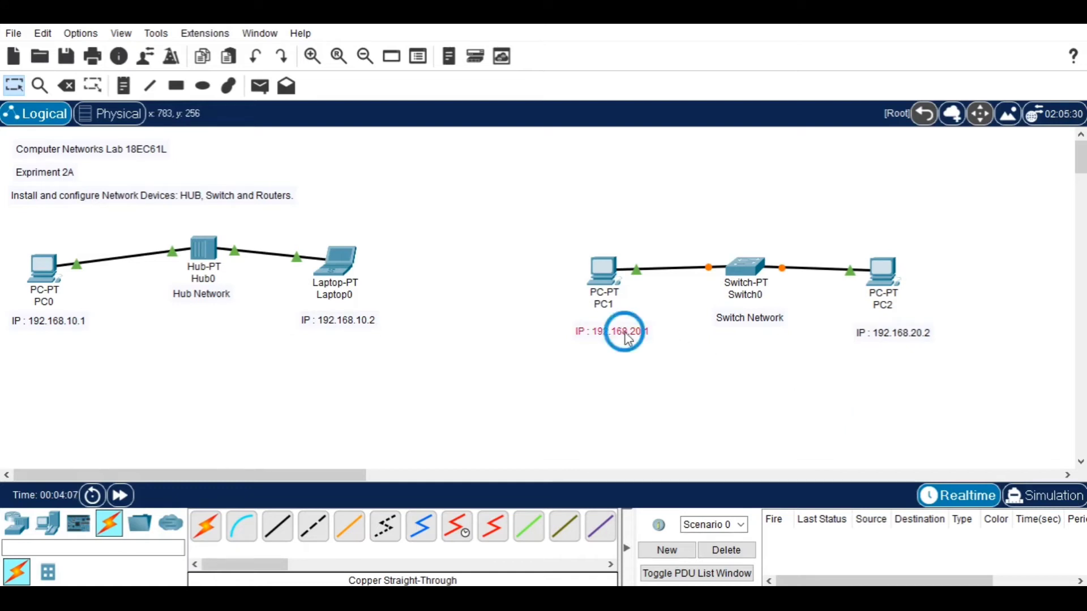
double_click(589, 330)
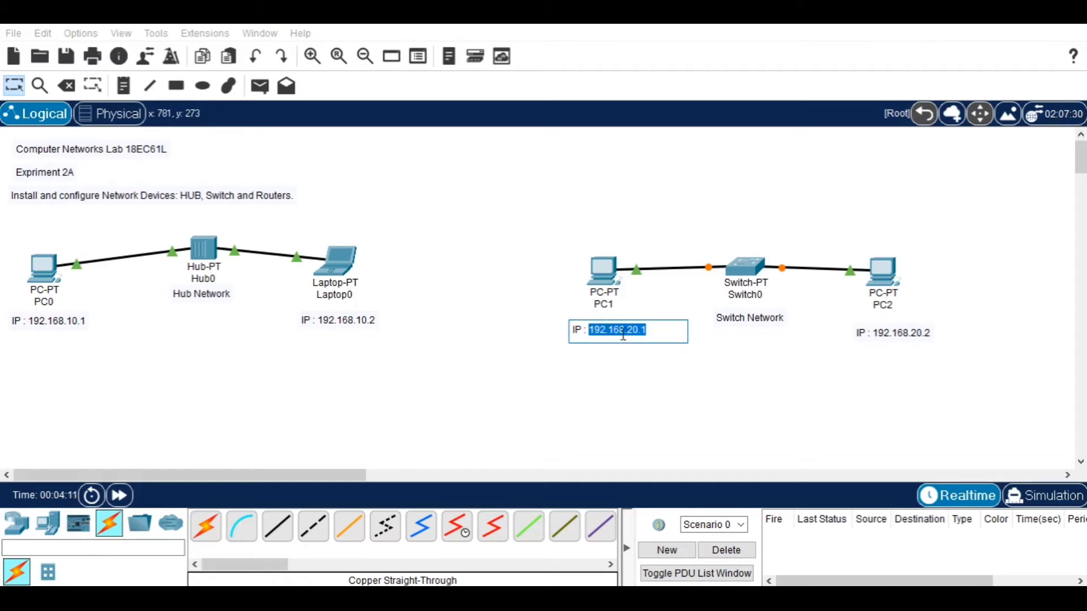
left_click(655, 395)
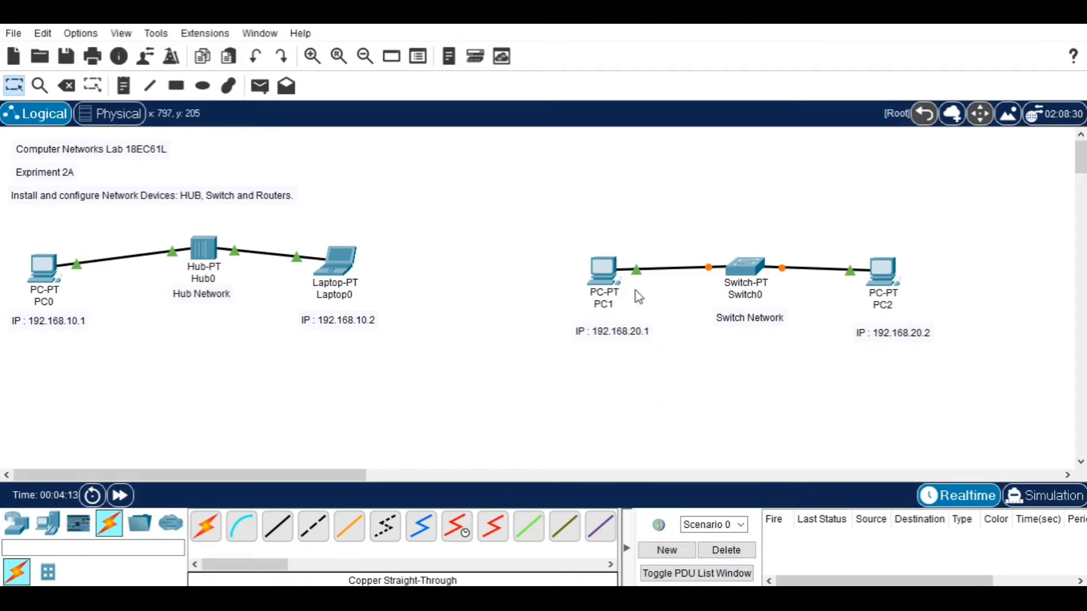
left_click(601, 271)
left_click(405, 56)
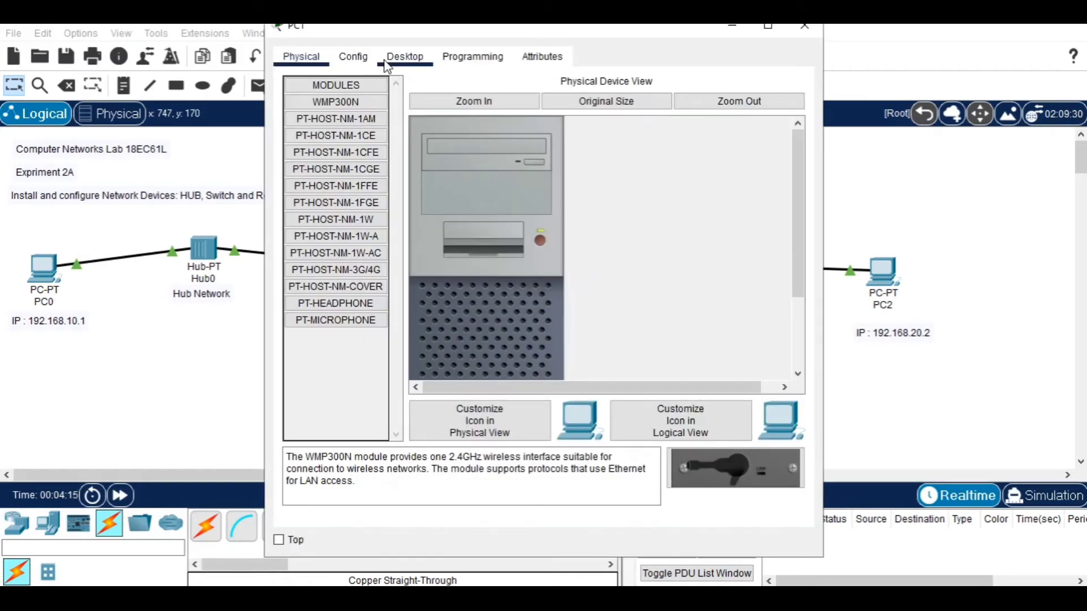
left_click(365, 117)
left_click(500, 169)
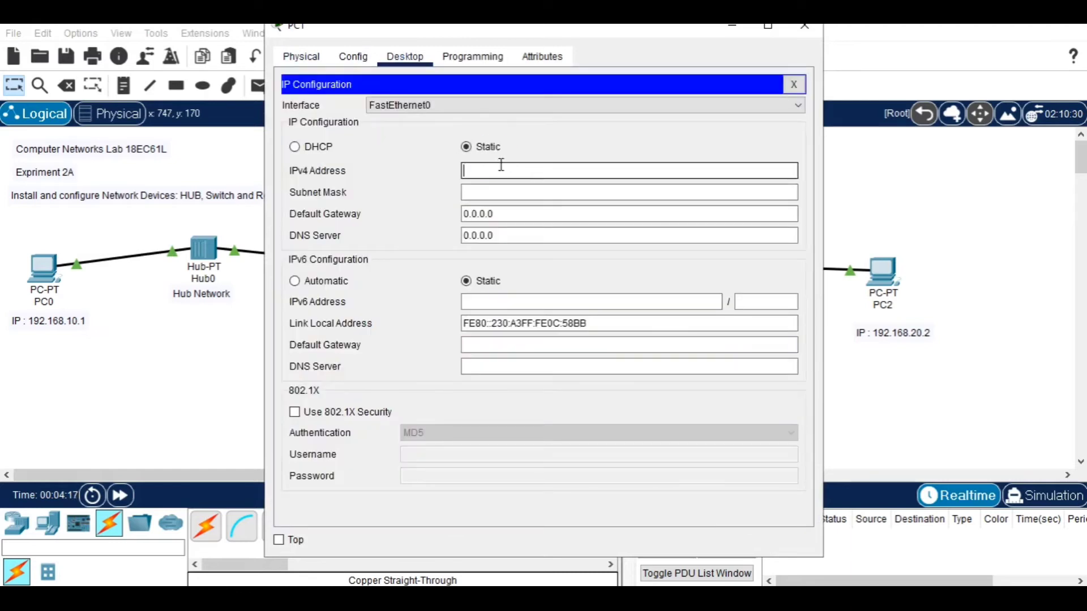
type("192.168.20.1")
left_click(508, 192)
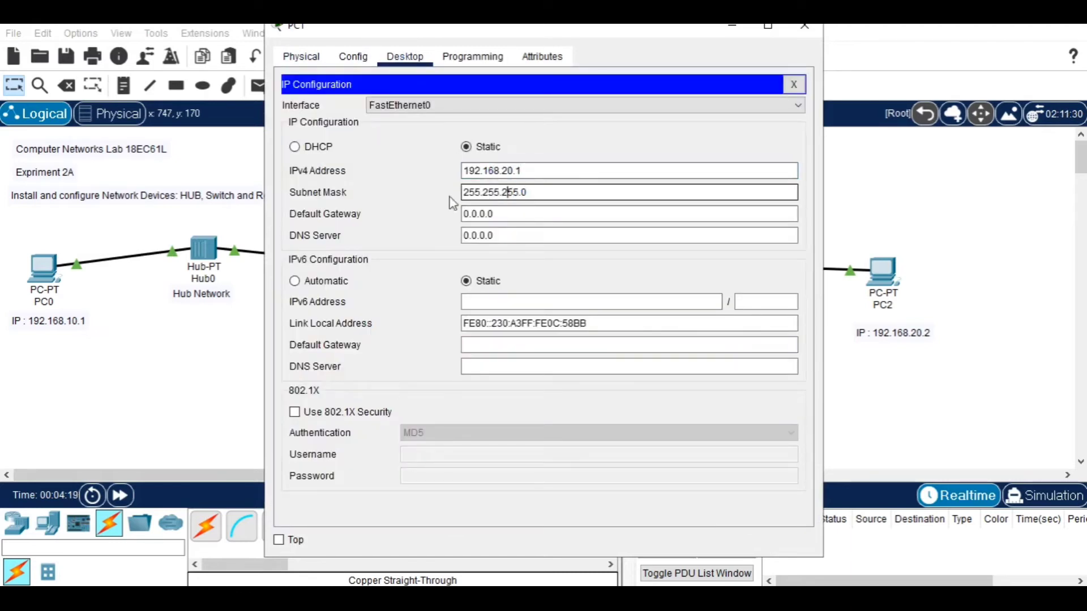
left_click(794, 85)
left_click(805, 27)
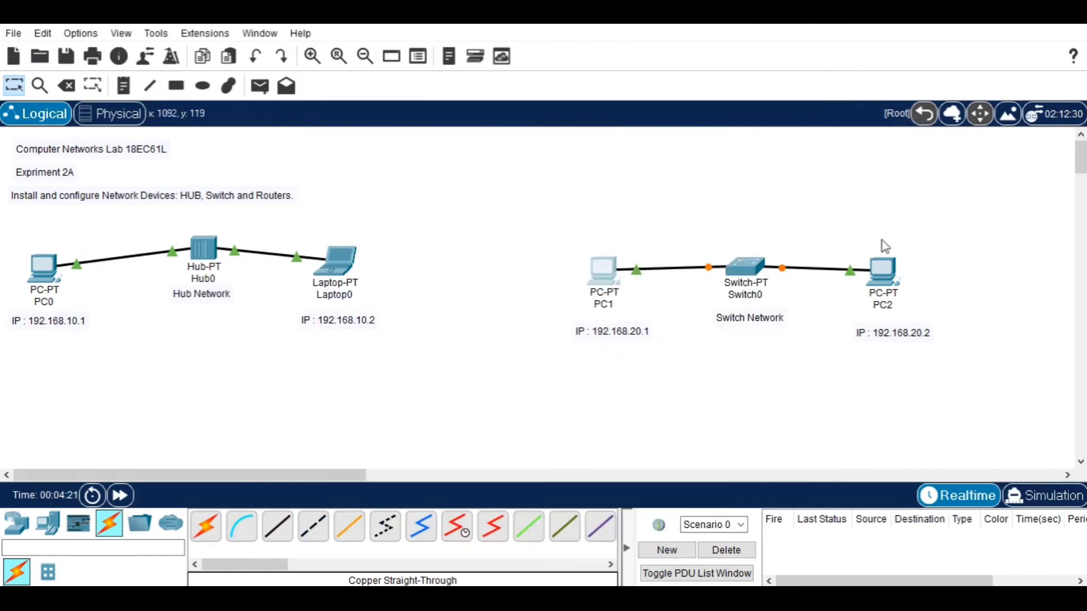
Set PC2's IPv4 address to 192.168.20.2 with mask 255.255.255.0.
left_click(887, 270)
left_click(396, 59)
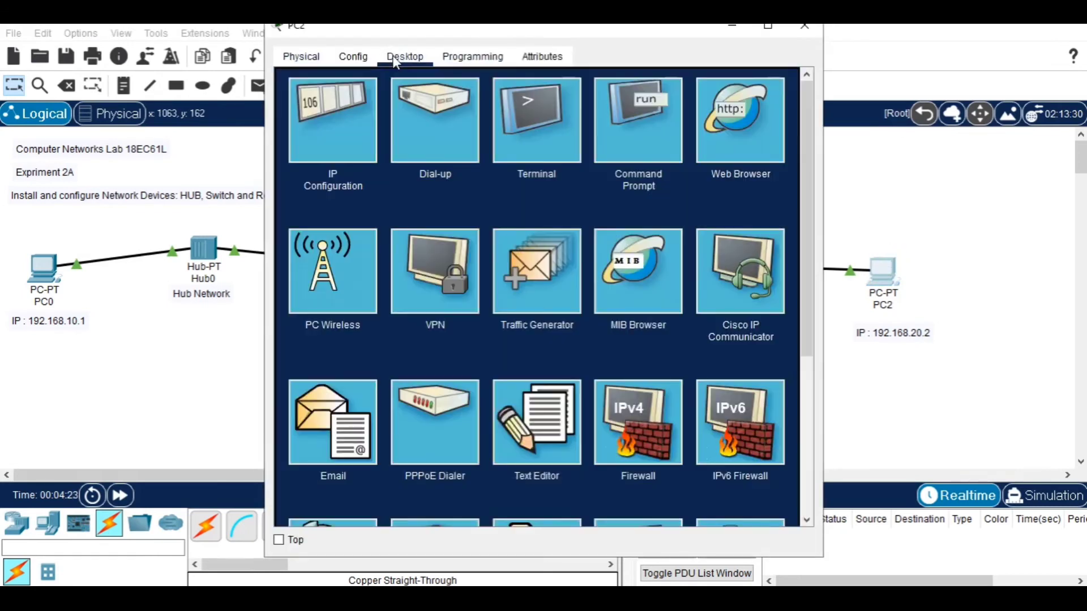
left_click(334, 120)
left_click(498, 169)
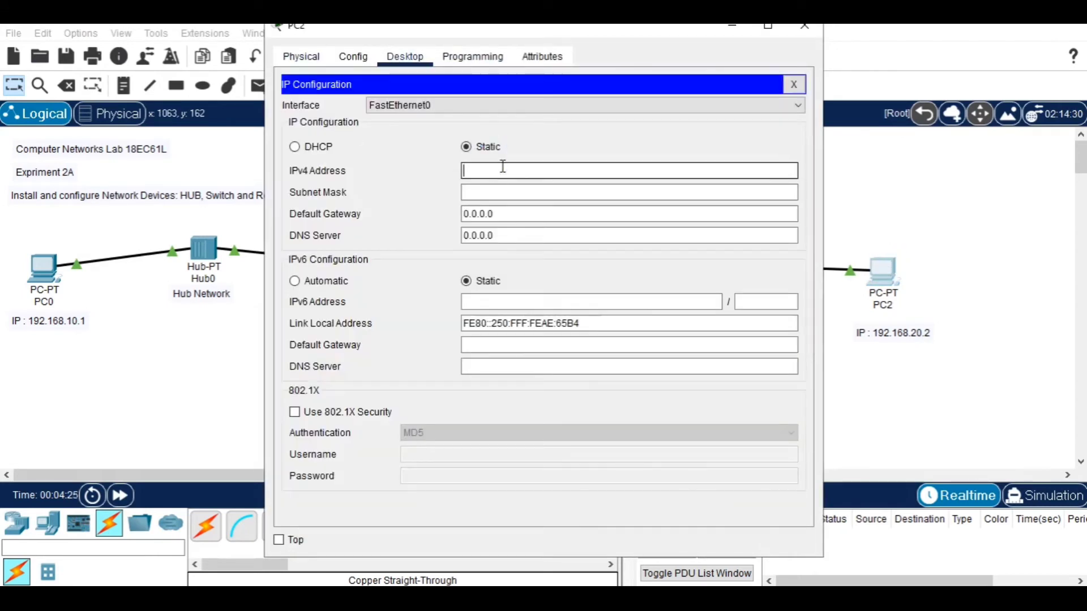
type("192.168.20.12")
left_click(492, 193)
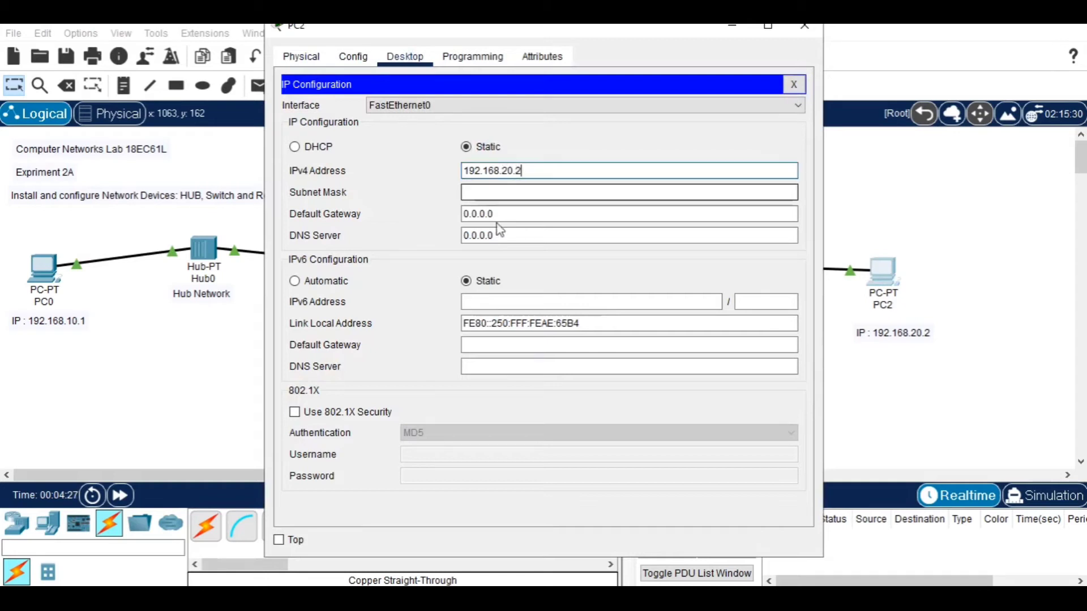
left_click(805, 26)
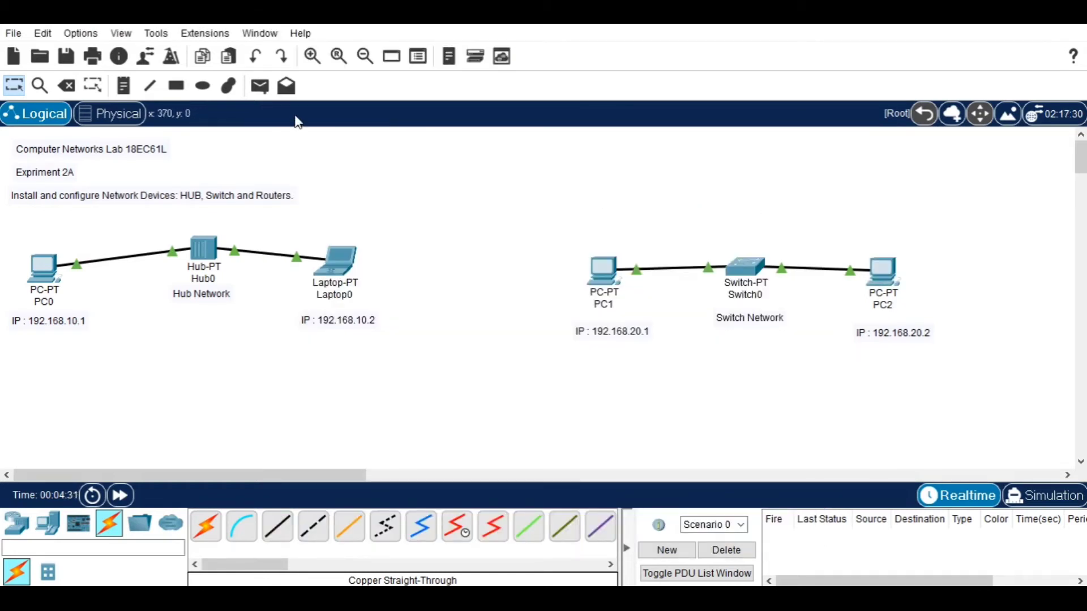
Send a simple test PDU from PC1 to PC2 and confirm it reports Successful.
left_click(260, 85)
left_click(600, 272)
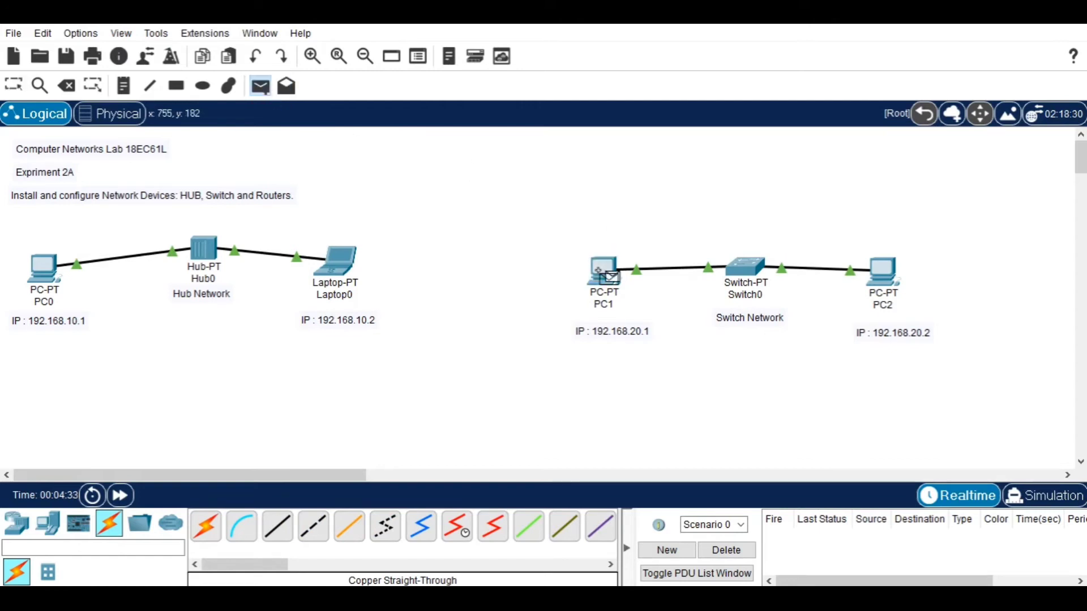
left_click(893, 281)
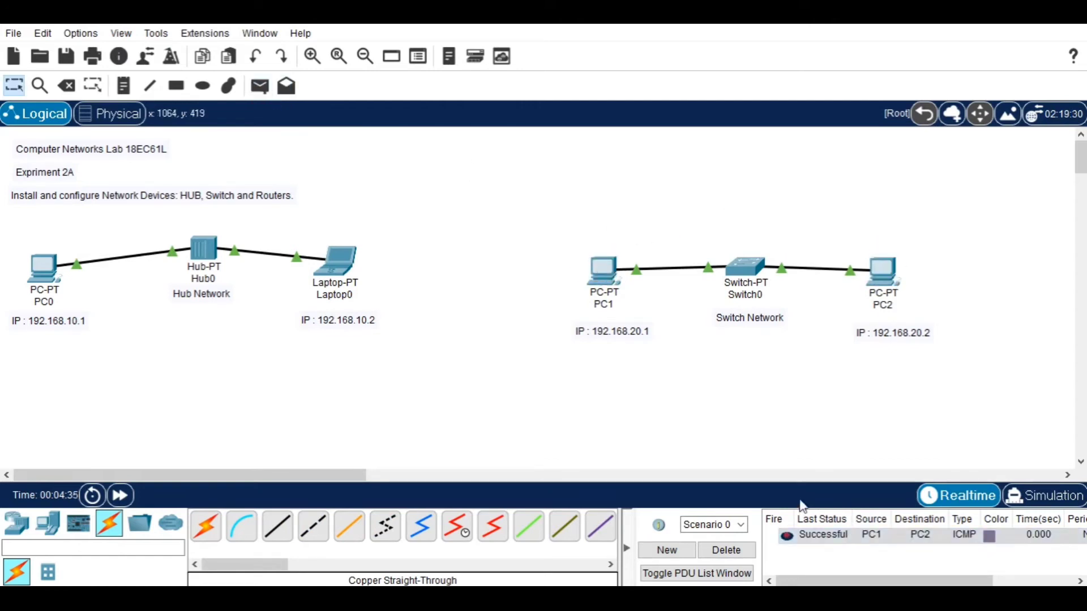
left_click_drag(547, 230, 951, 373)
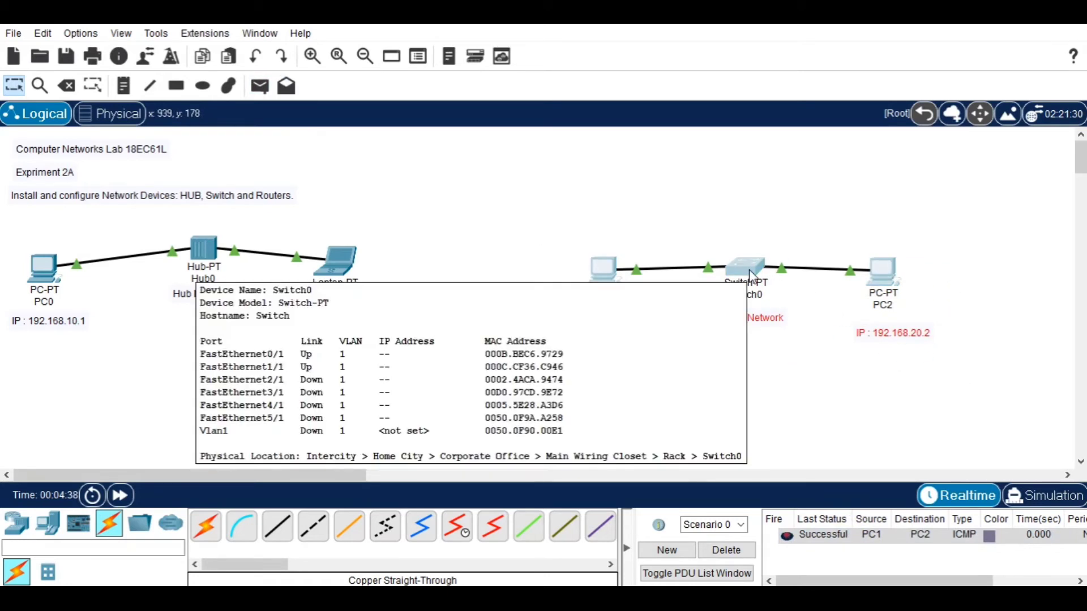
left_click(818, 386)
scroll(819, 386, "down", 1)
Place a 'Router Network' text note below the switch network and drag it into position.
scroll(818, 386, "down", 3)
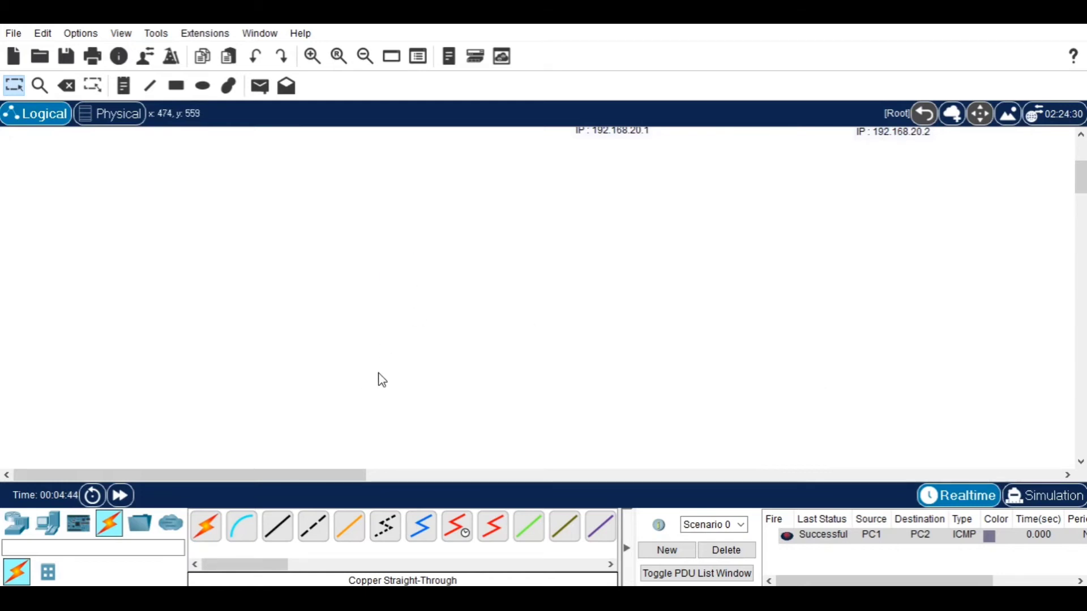
key("n")
left_click(122, 184)
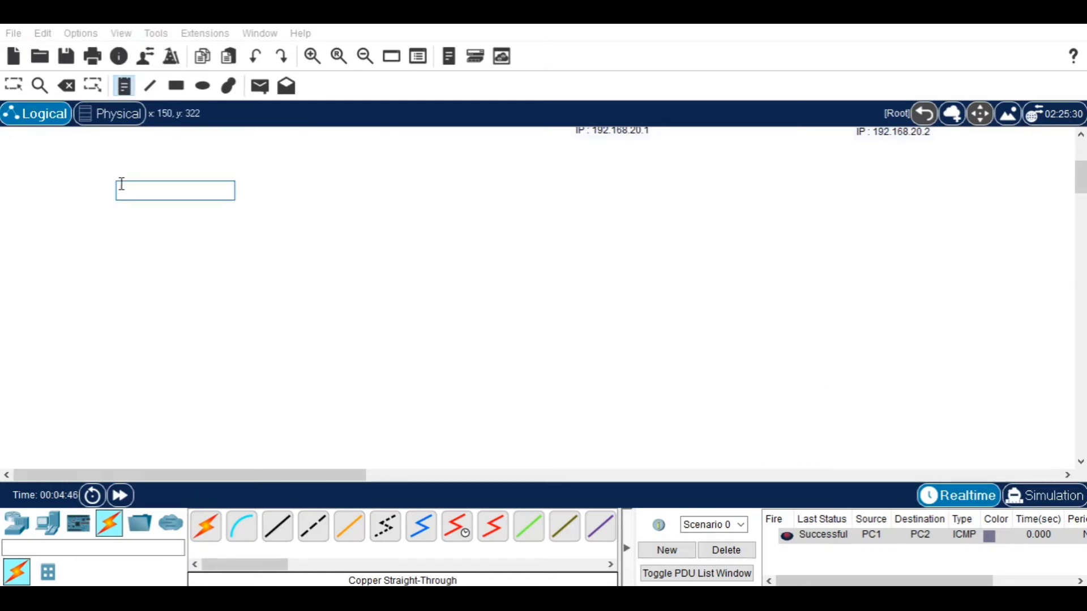
type("Router Netw")
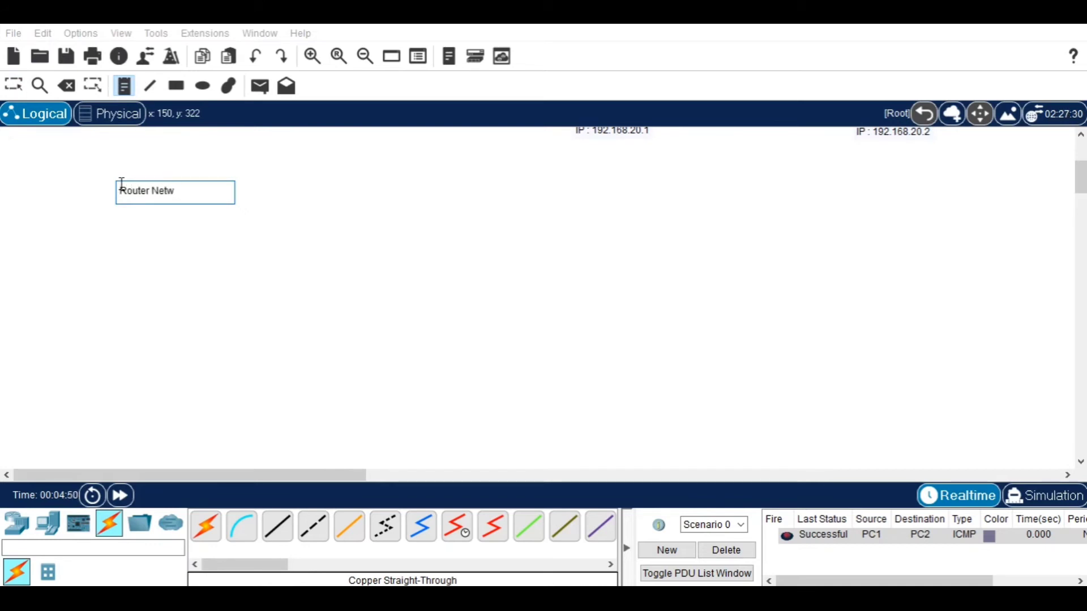
type("ork")
key("Escape")
left_click_drag(167, 189, 137, 182)
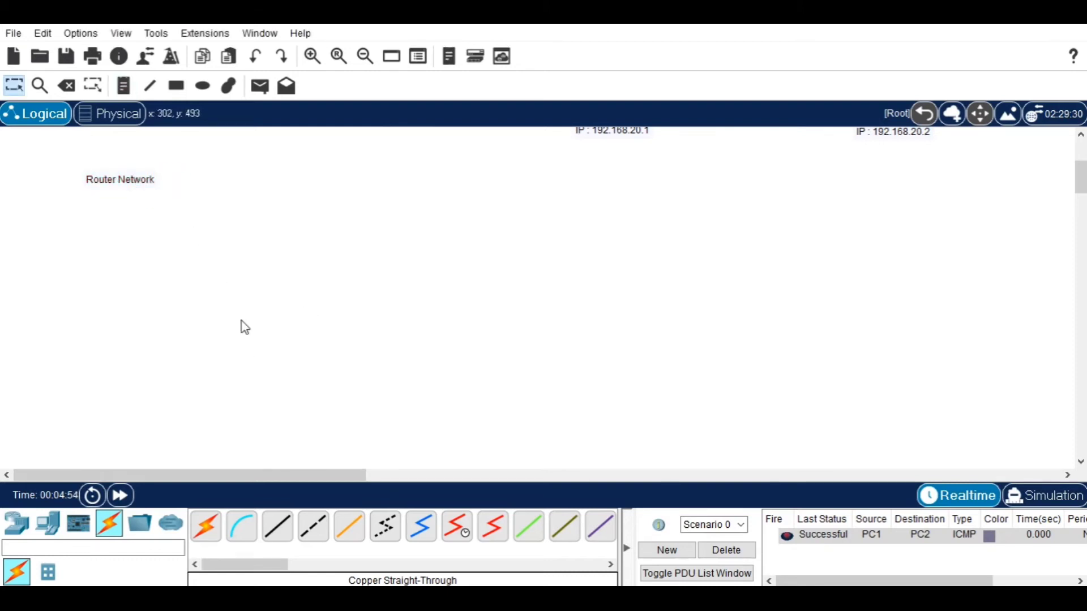
Place a generic PT router as Router0, with PC3 on its left and Laptop1 on its right.
left_click(17, 525)
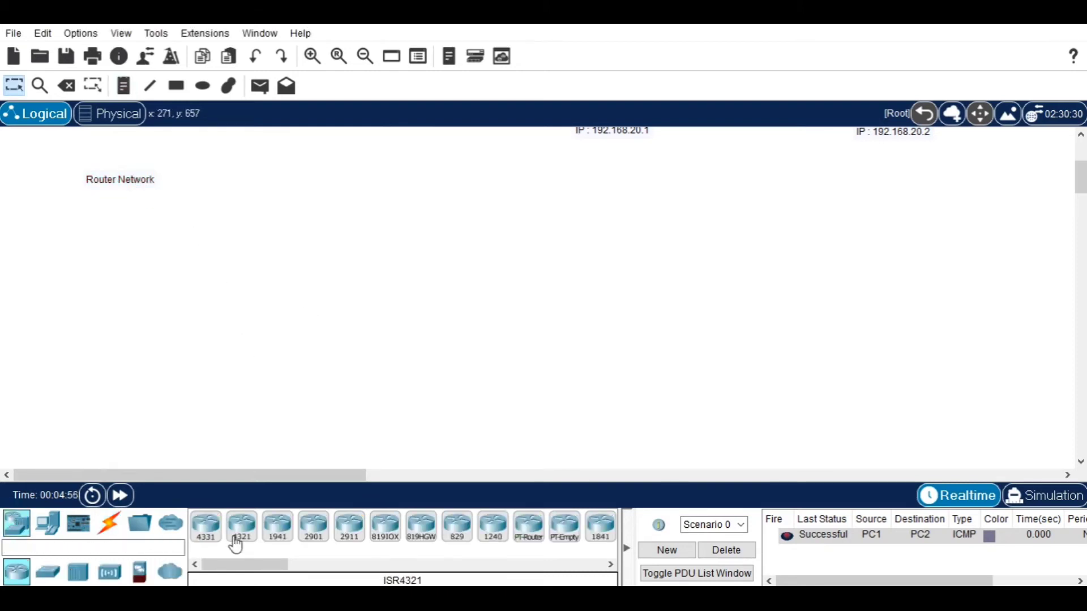
left_click(529, 526)
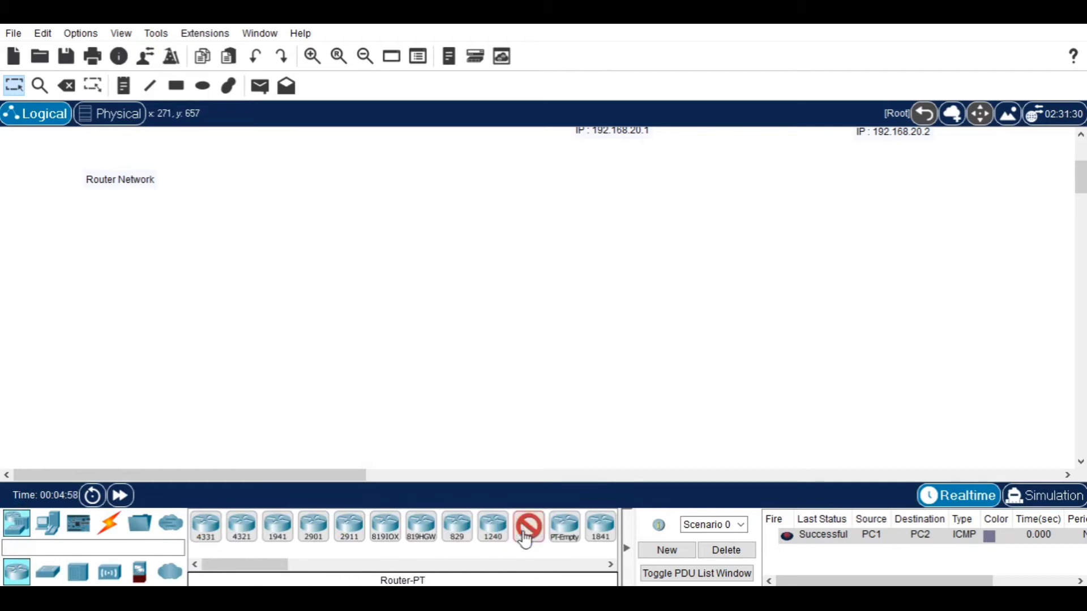
left_click(431, 279)
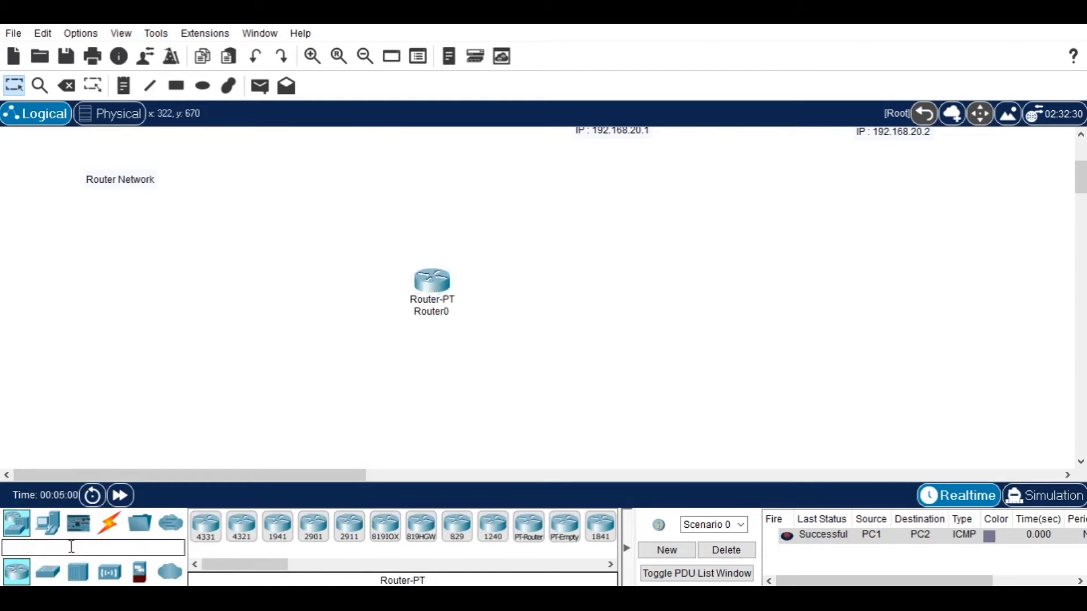
left_click(48, 523)
left_click(218, 530)
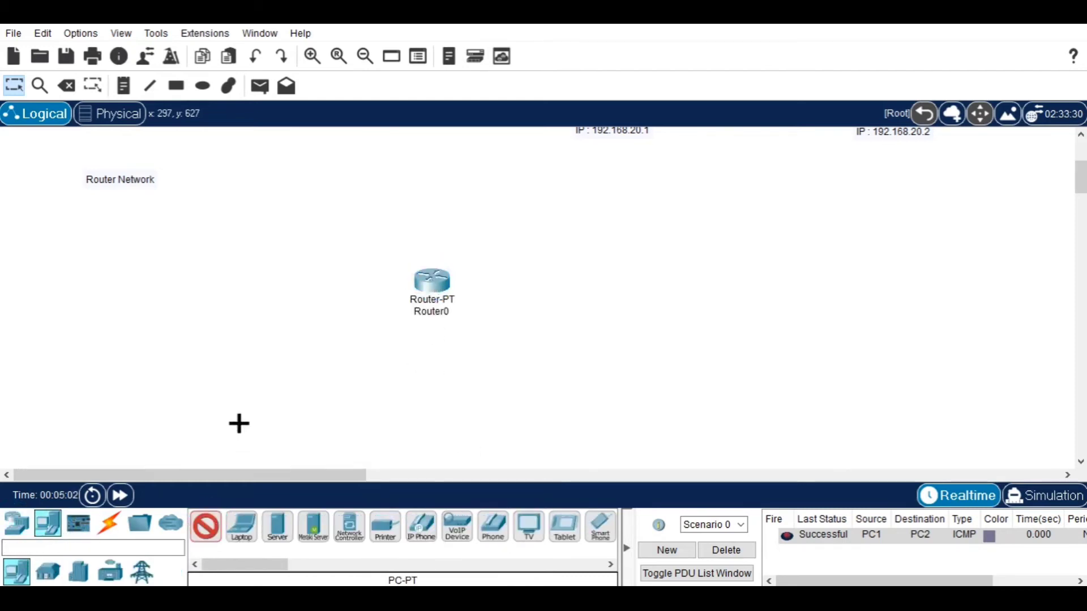
left_click(272, 314)
left_click(240, 526)
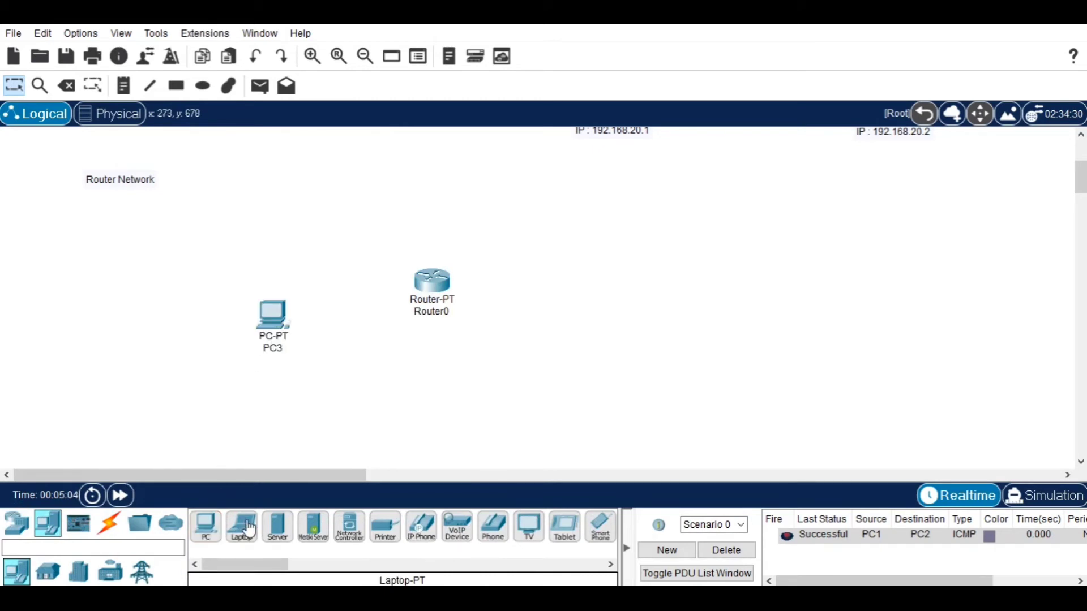
left_click(569, 327)
left_click_drag(568, 333, 580, 323)
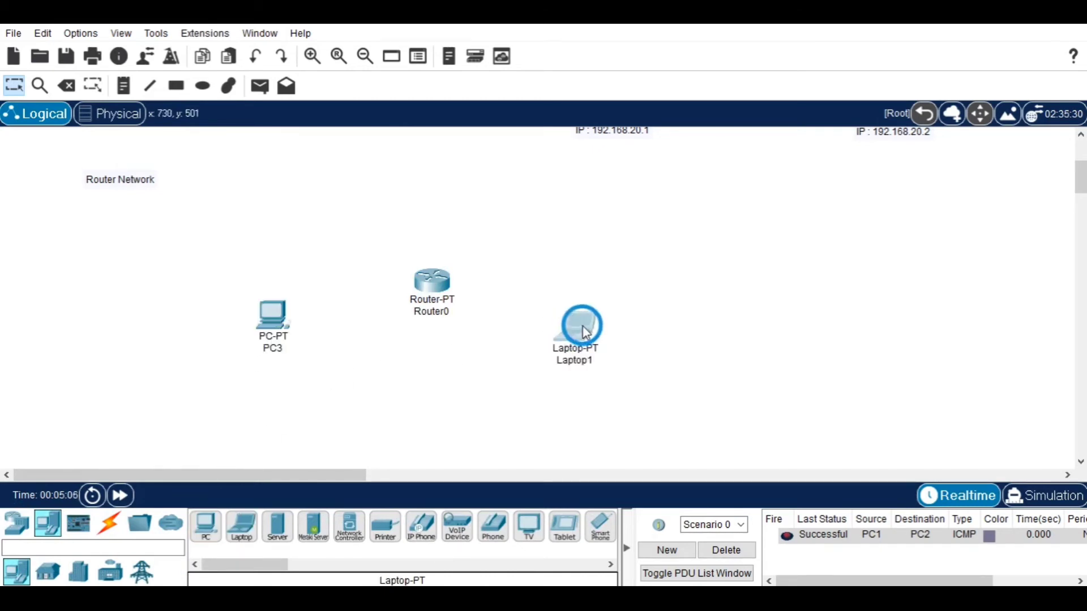
Connect PC3's FastEthernet0 to Router0's FastEthernet0/0 with a copper cross-over cable.
left_click(110, 525)
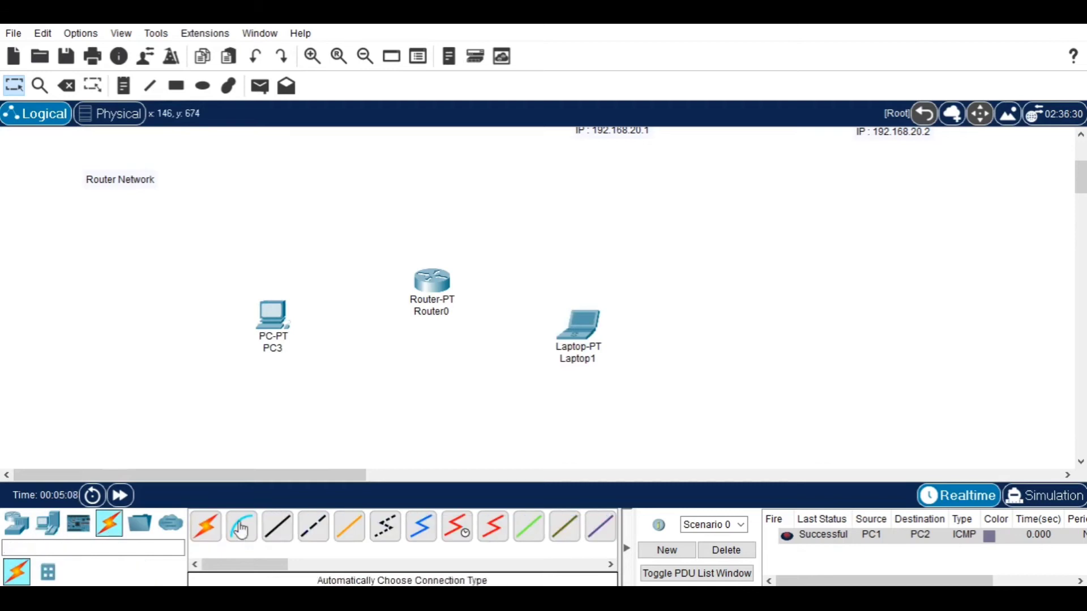
left_click(312, 532)
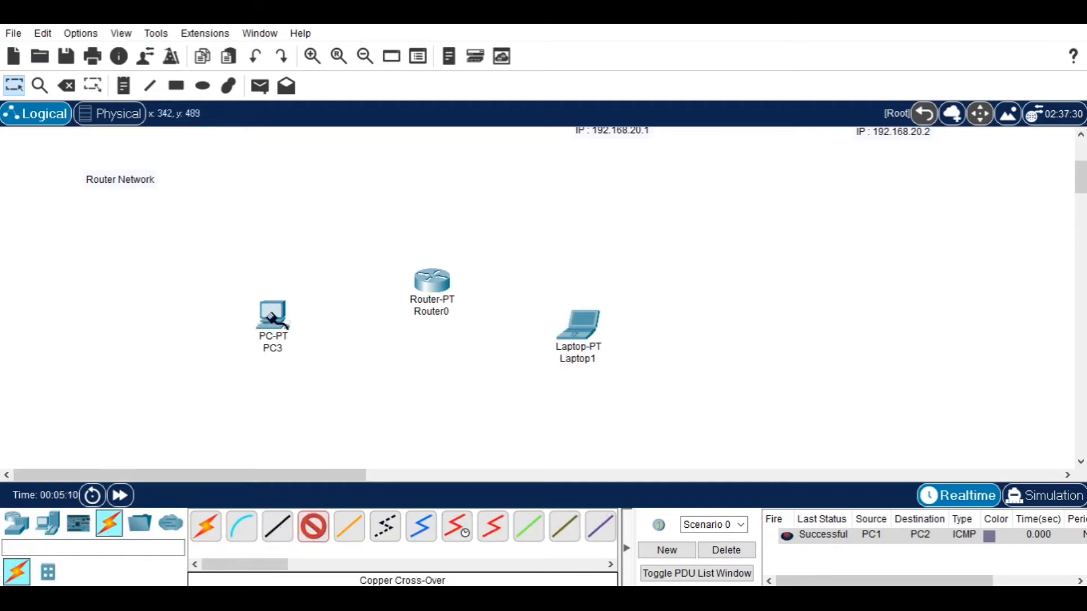
left_click(273, 316)
left_click(317, 379)
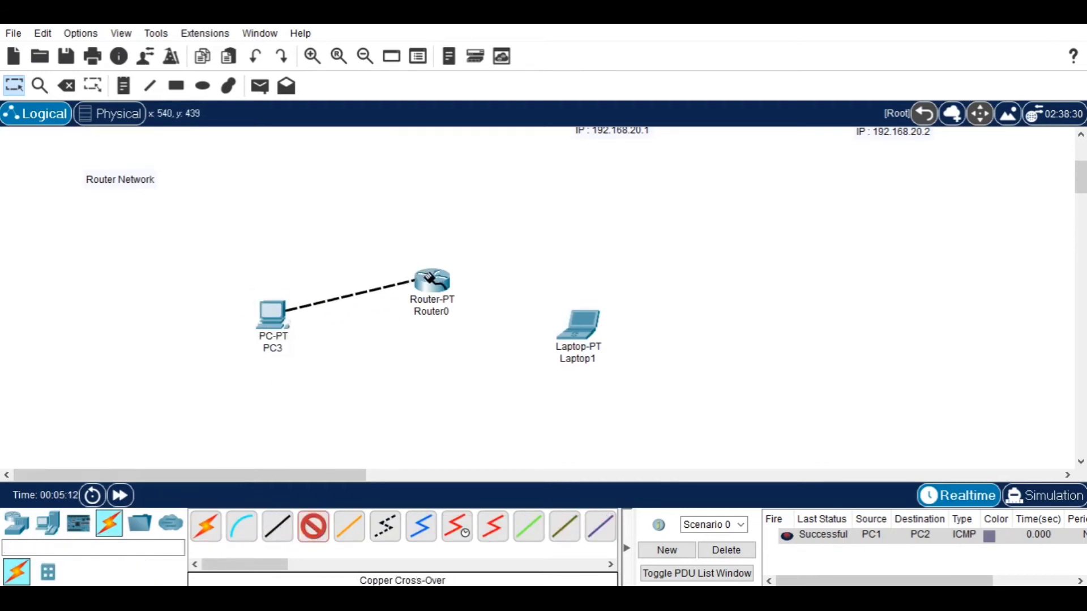
left_click(431, 278)
left_click(458, 324)
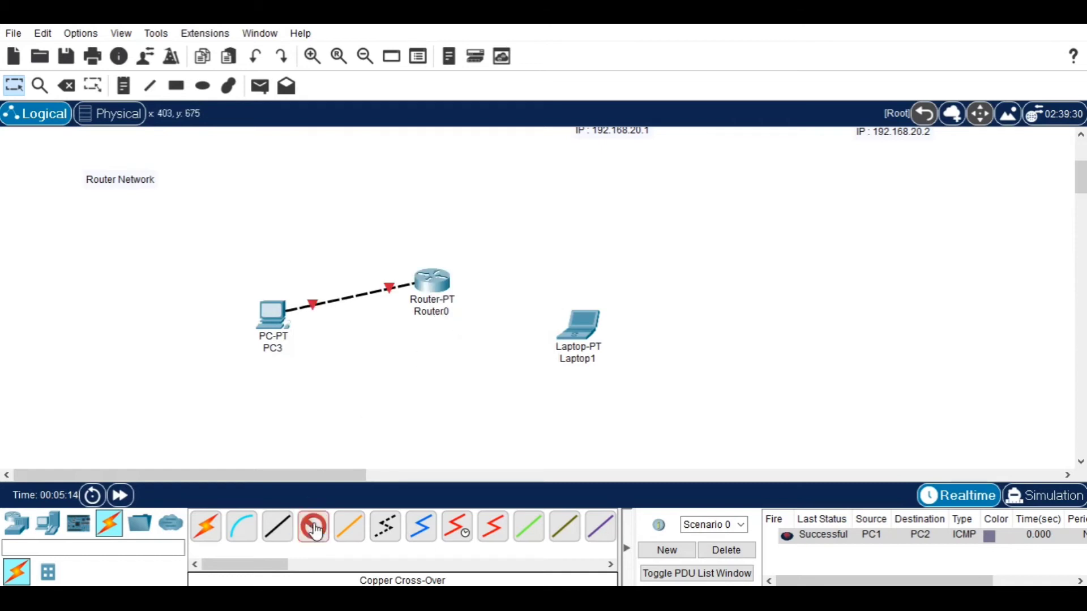
Connect Router0's FastEthernet1/0 to Laptop1's FastEthernet0 with a second cross-over cable.
left_click(433, 281)
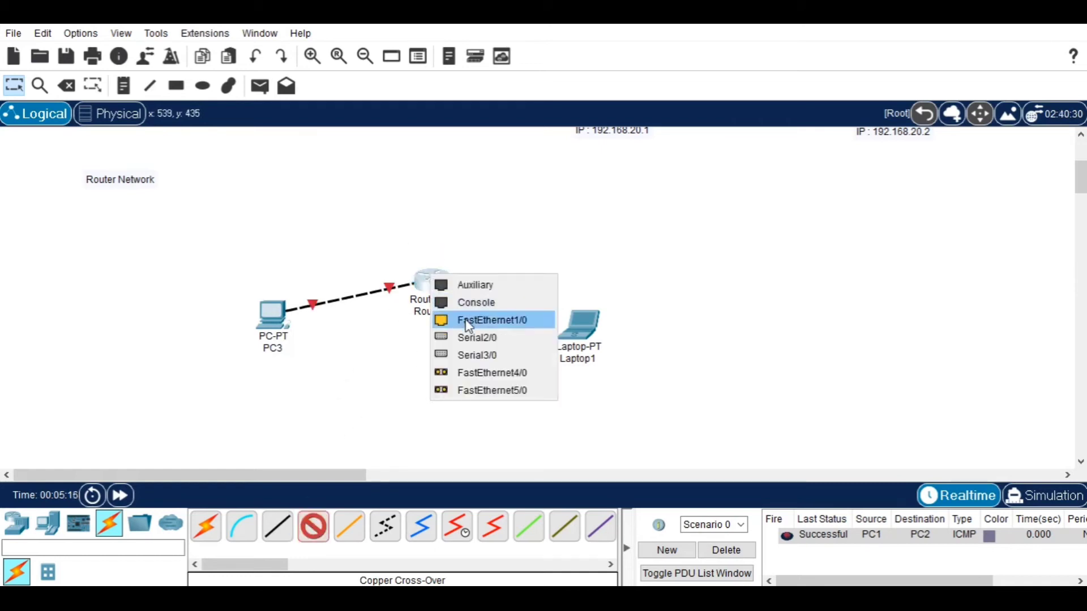
left_click(468, 320)
left_click(579, 324)
left_click(633, 389)
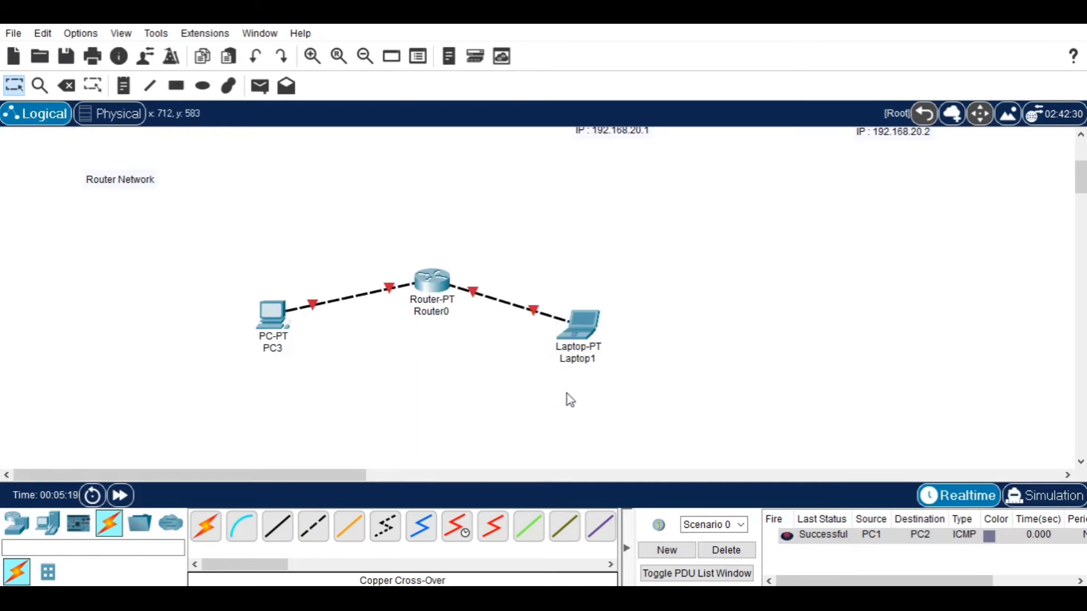
left_click(296, 389)
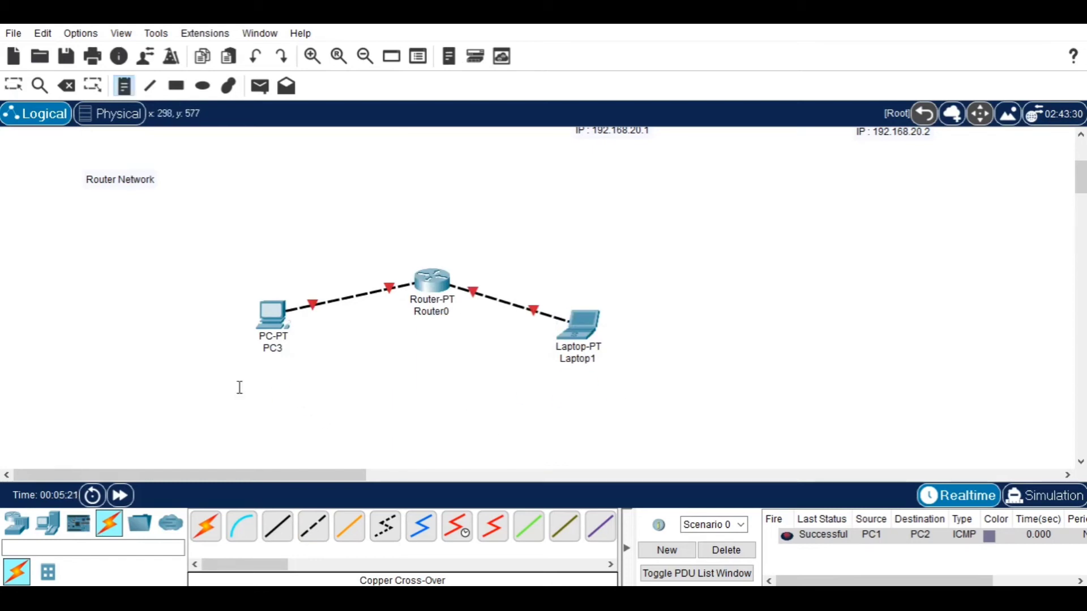
Add IP notes 192.168.40.2 below PC3 and 192.168.40.1 below Router0, nudging both into place.
key("n")
left_click(231, 367)
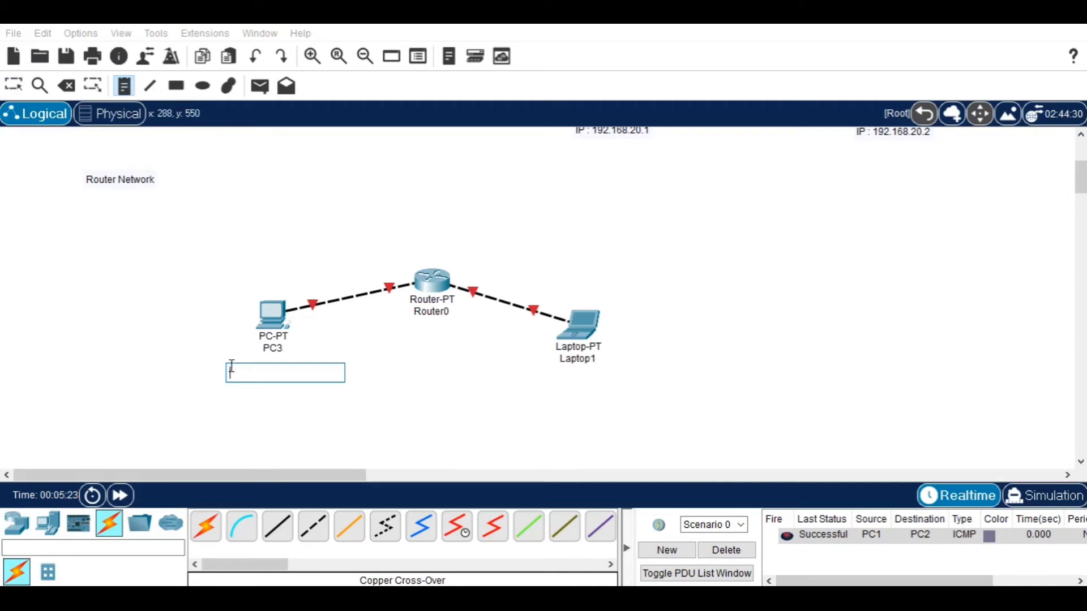
type("IP")
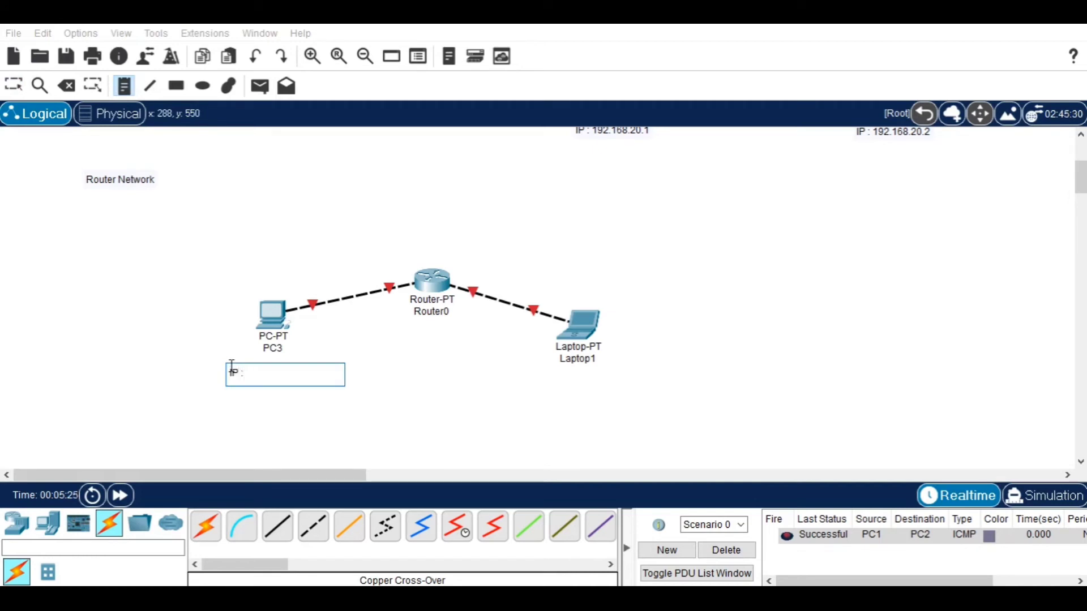
type(" : 192.168.40.2")
left_click(399, 327)
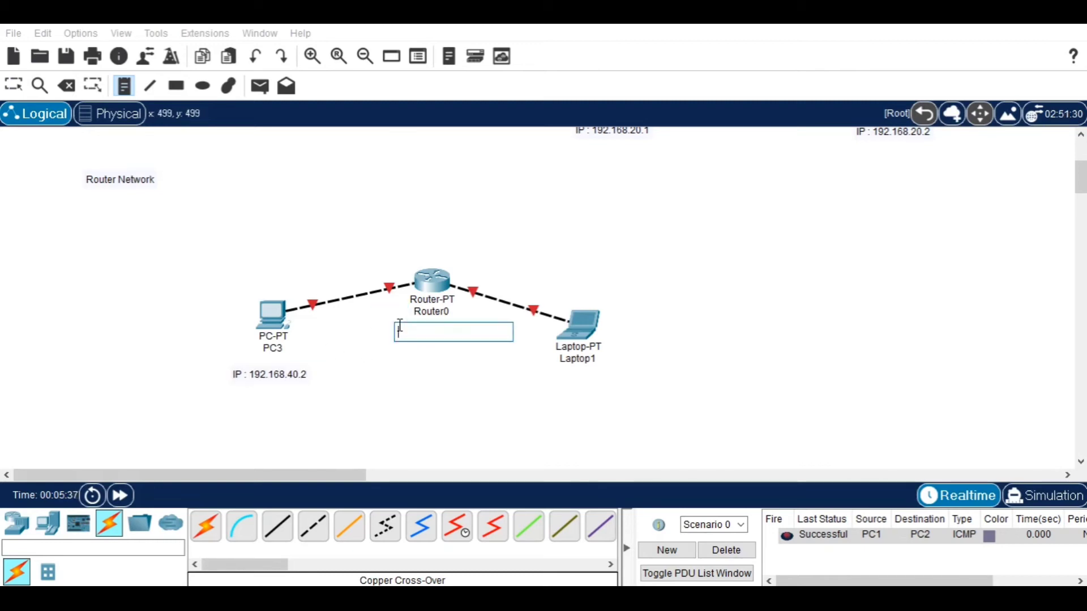
type("192.168.40.1")
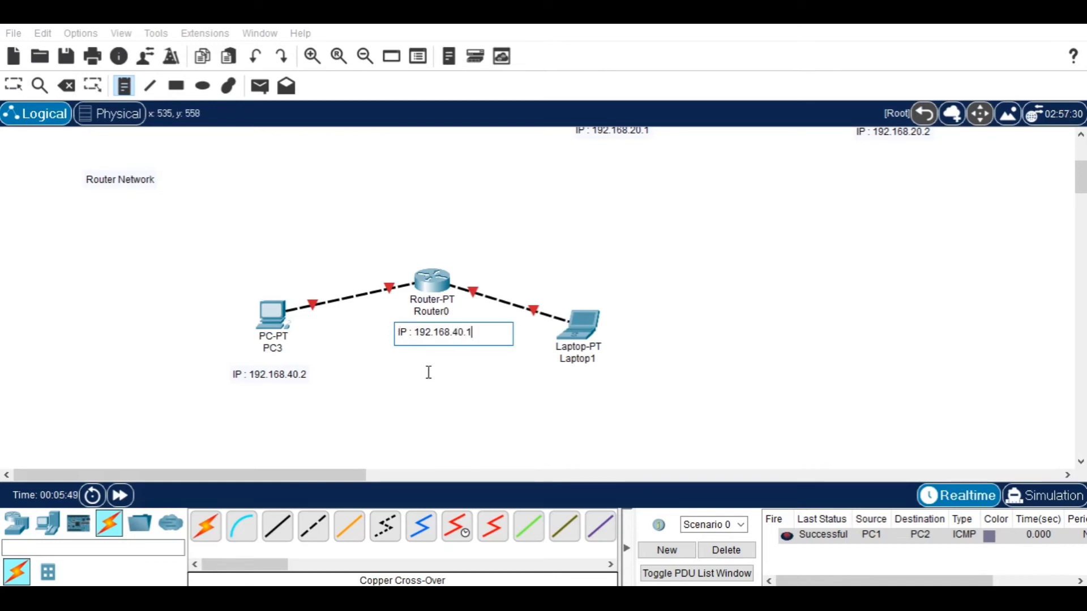
key("Escape")
left_click_drag(445, 342, 433, 334)
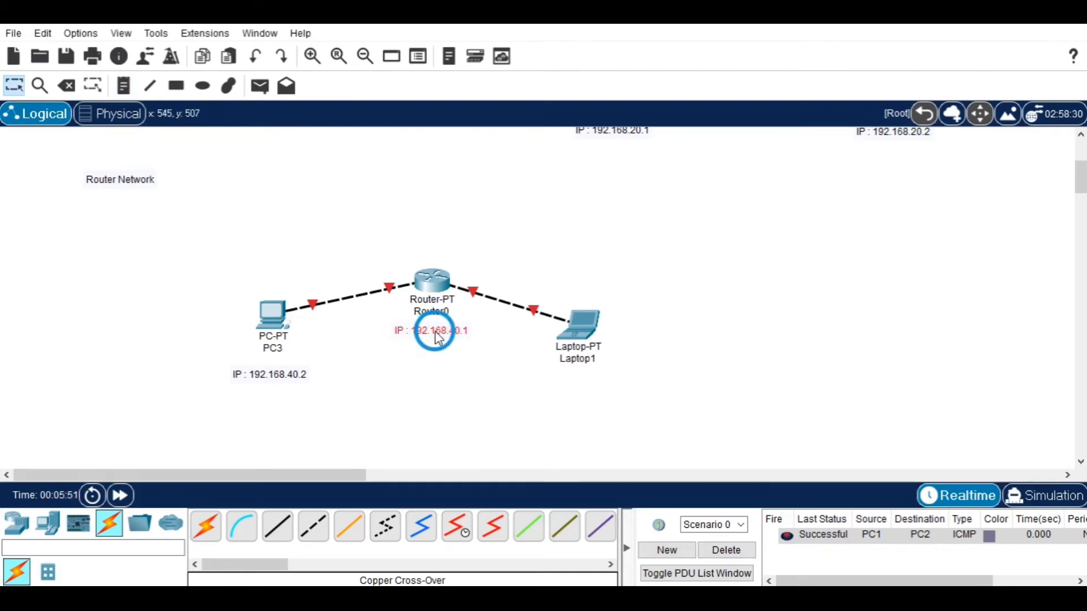
left_click_drag(280, 384, 287, 378)
left_click(525, 365)
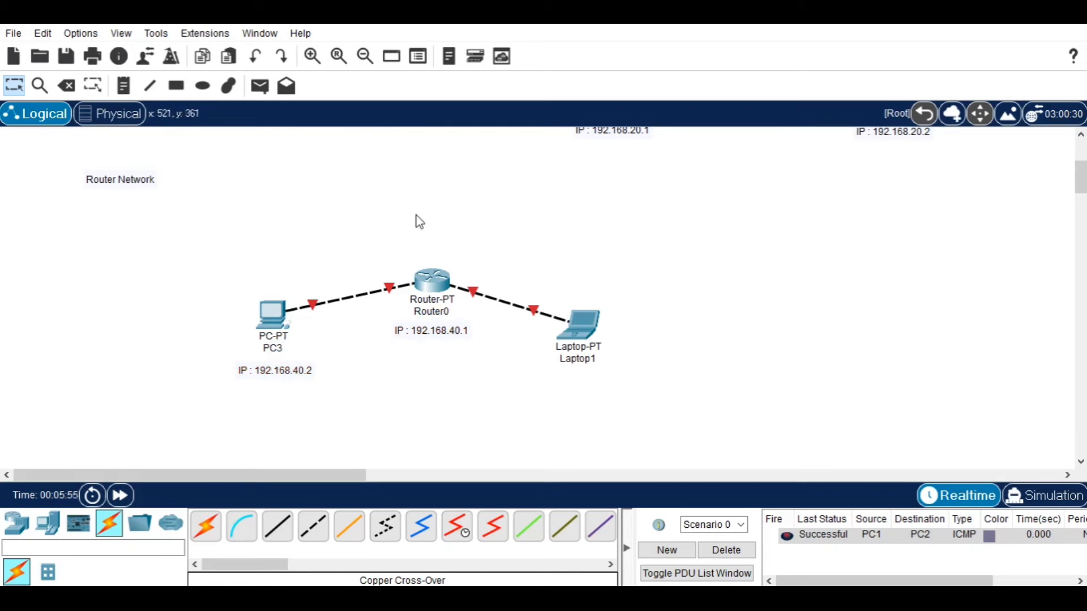
Add the 'IP : 192.168.50.1' note above Router0.
key("n")
left_click(405, 249)
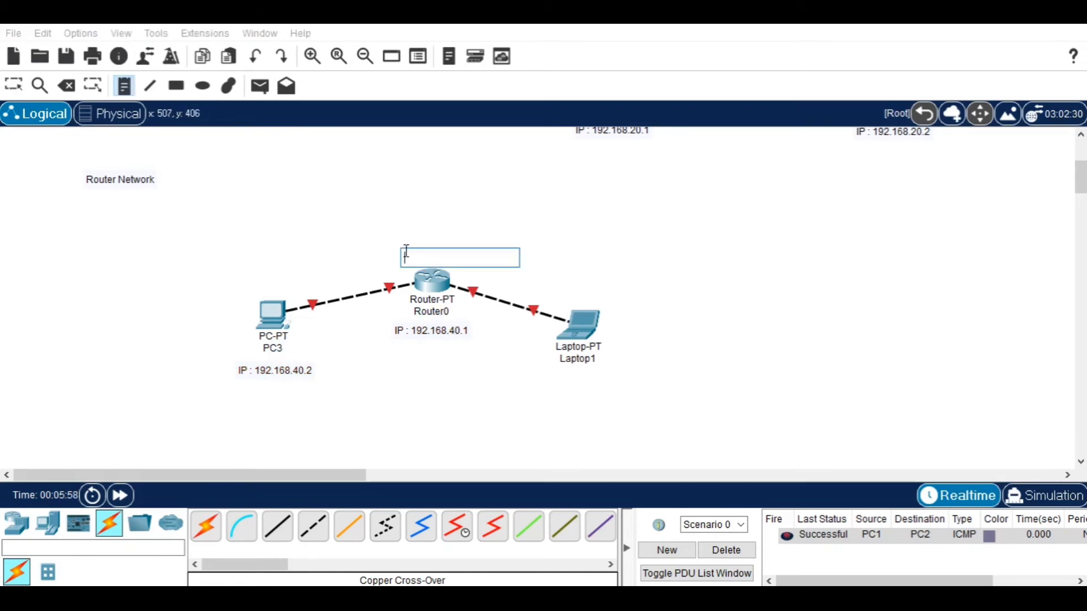
type("IP : ")
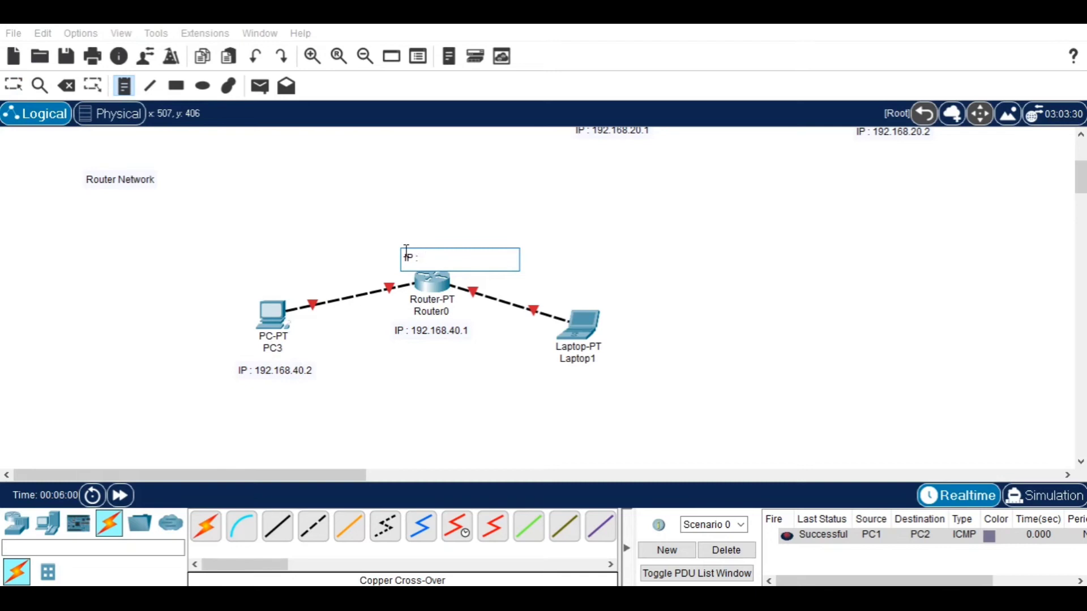
type("192")
type(".168.50.1")
key("Escape")
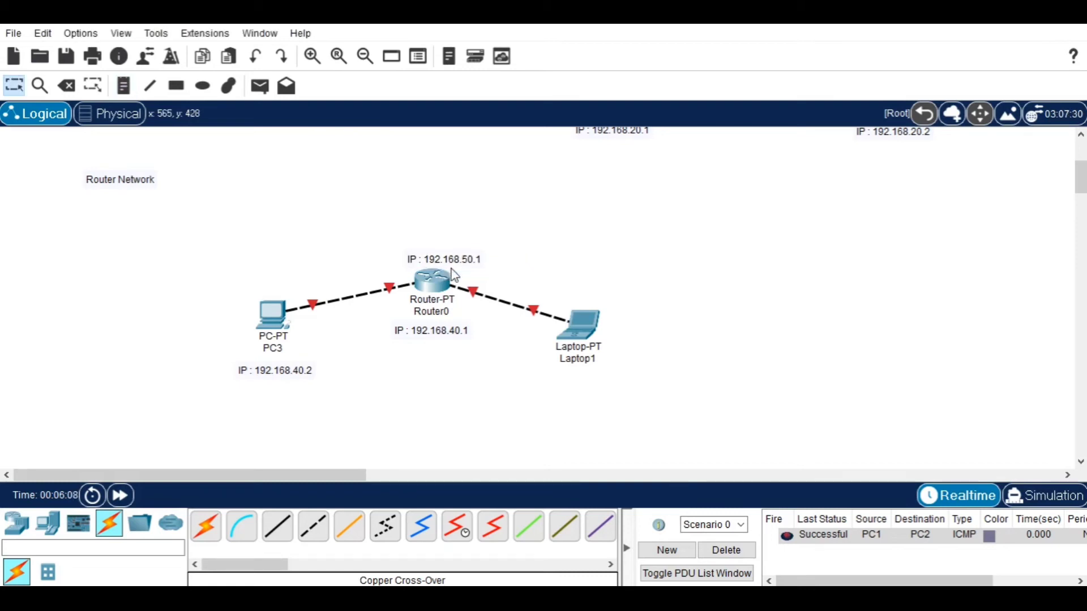
Add the 192.168.50.2 note below Laptop1, then select the address in PC3's note.
key("n")
left_click(549, 373)
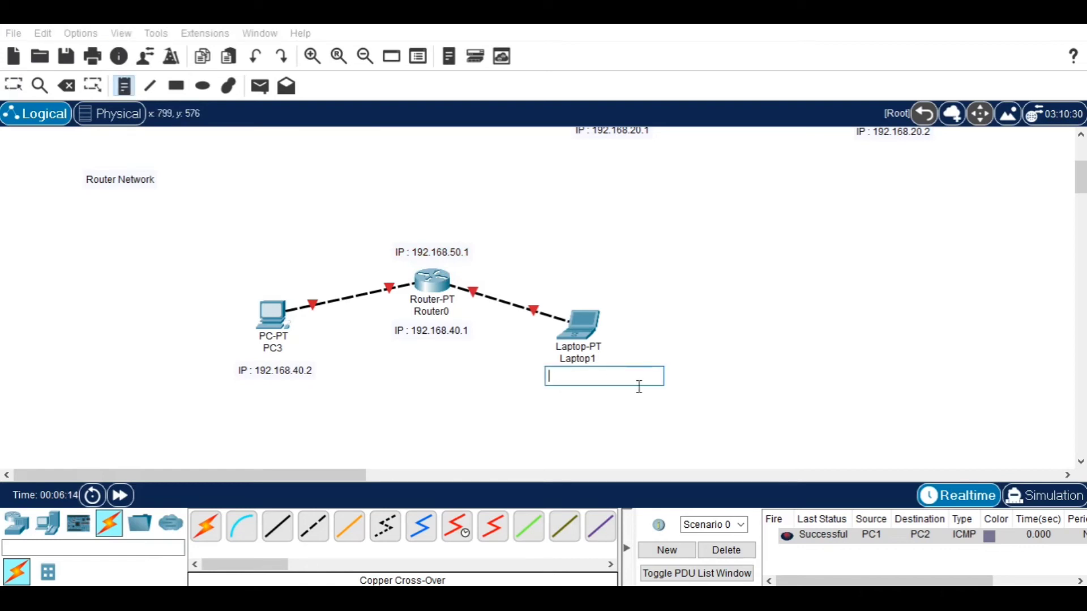
type("IP ")
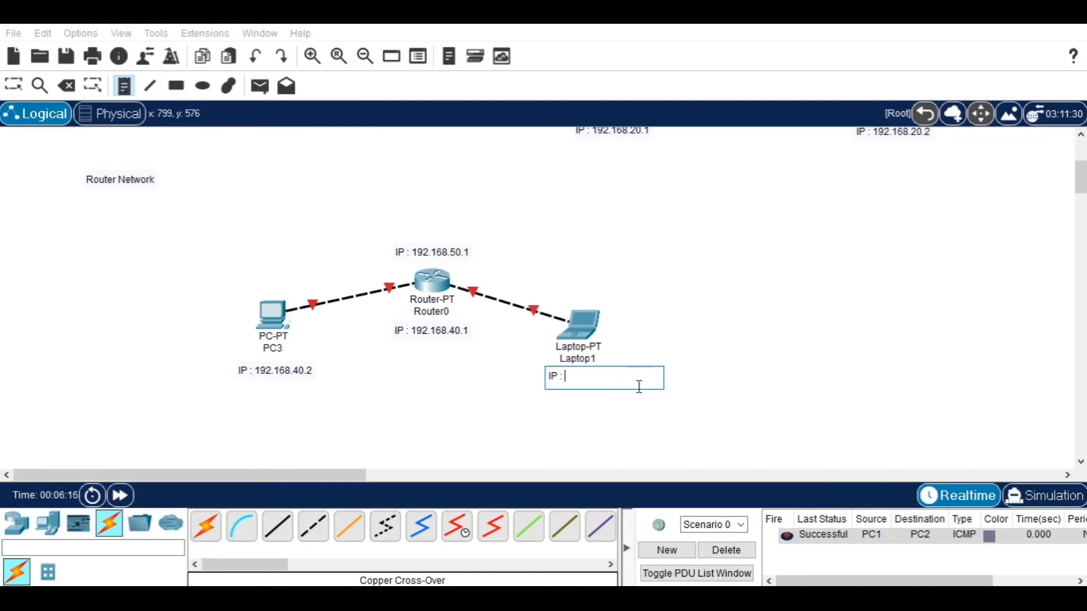
type(": 192.168.50.2")
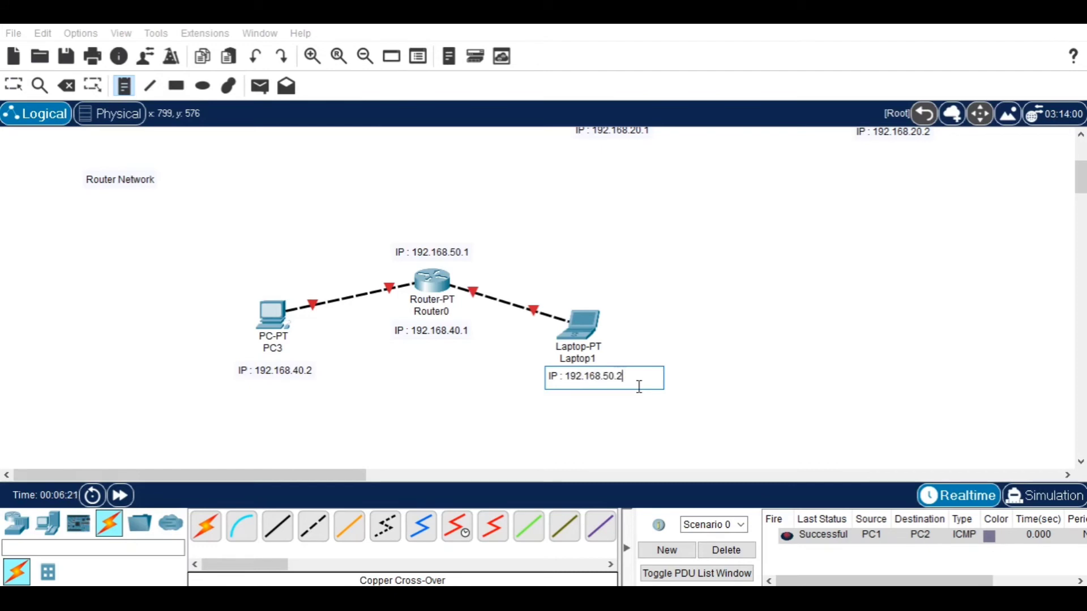
key("Escape")
left_click(611, 381)
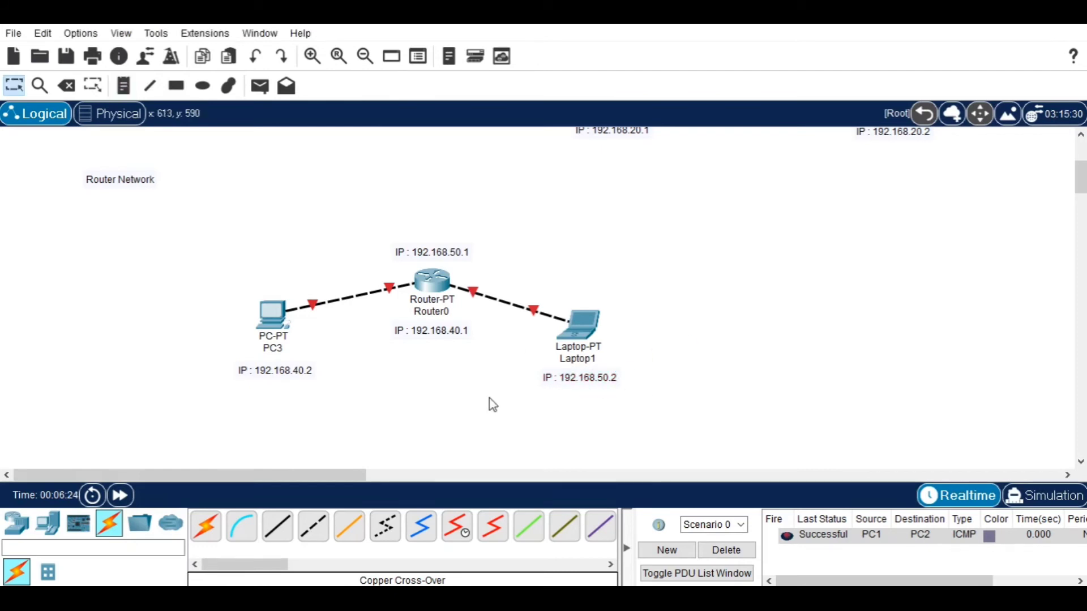
double_click(309, 373)
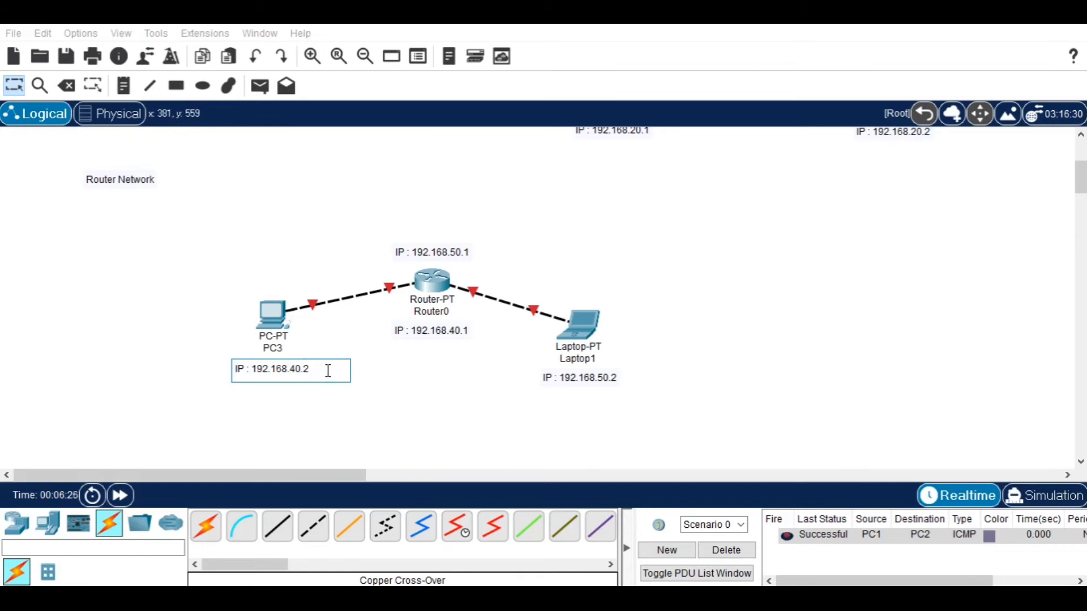
left_click_drag(328, 371, 253, 378)
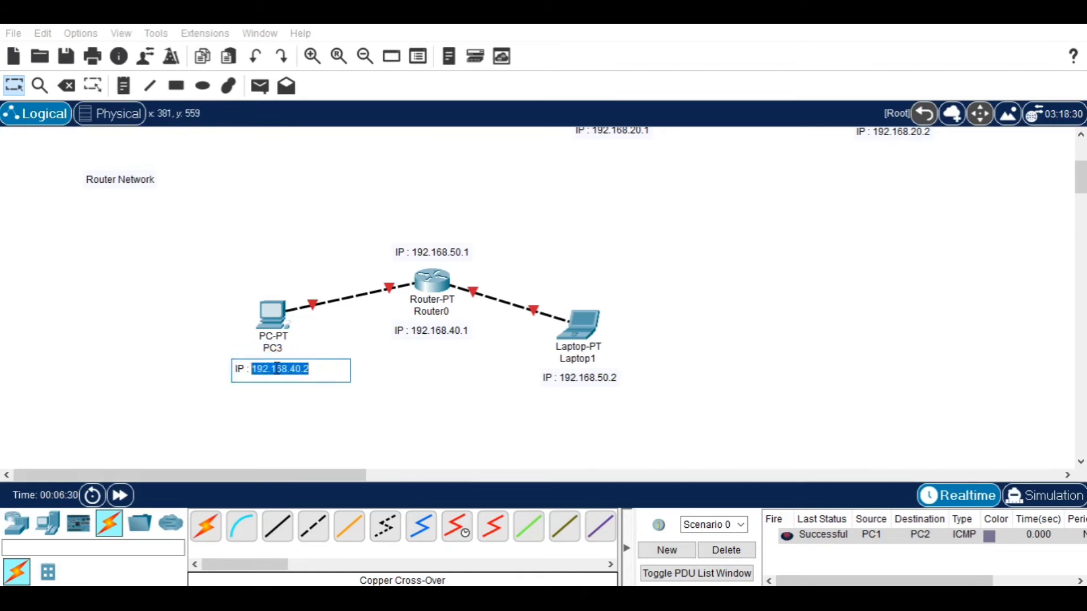
Set PC3's IPv4 address to 192.168.40.2 with auto-filled mask 255.255.255.0, then hide its window.
left_click(300, 402)
left_click(284, 322)
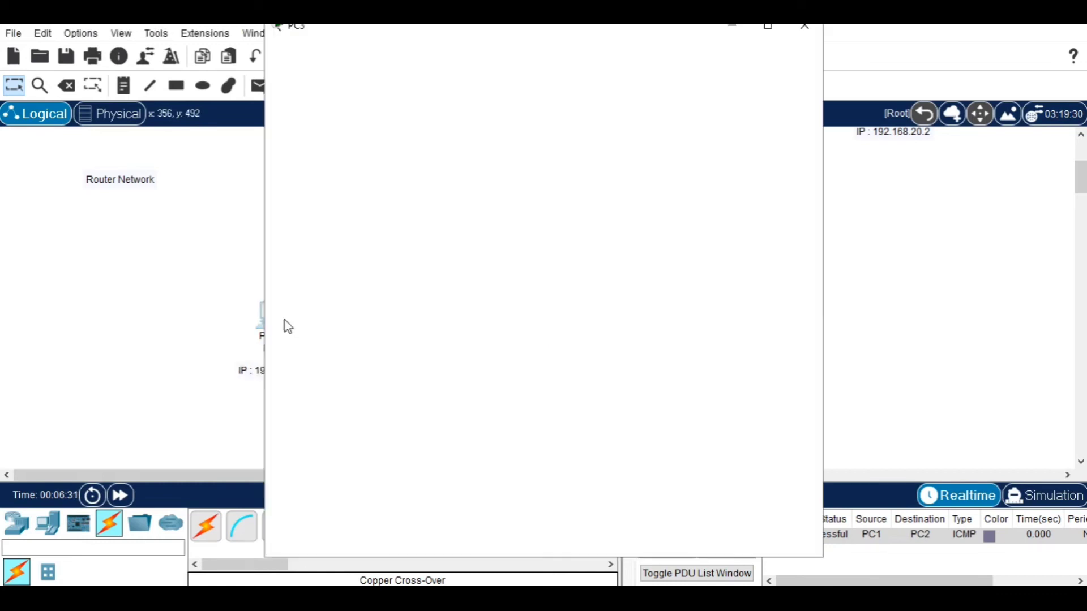
left_click(364, 65)
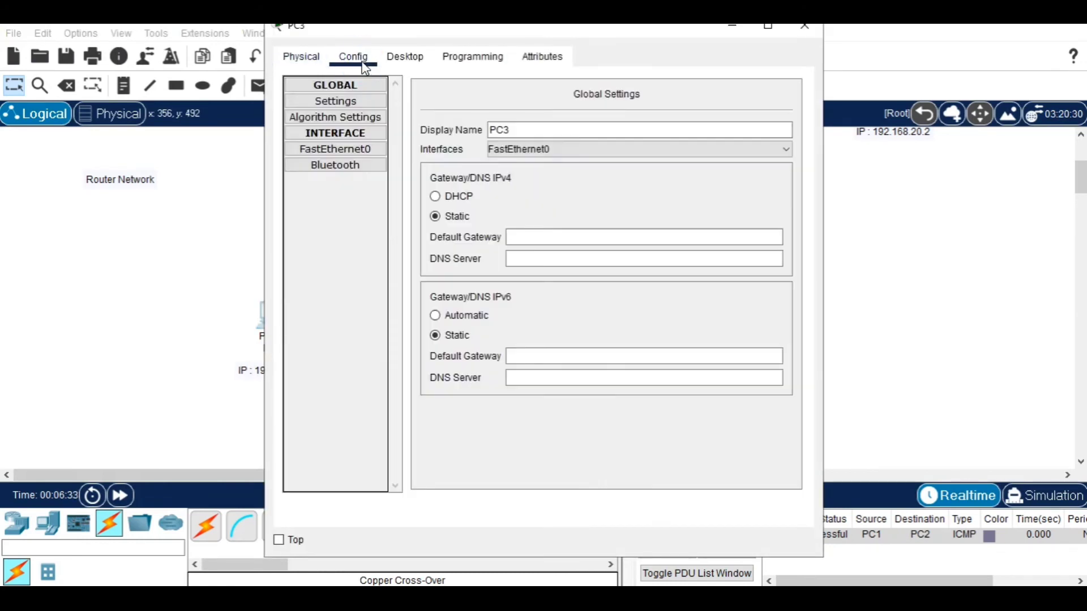
left_click(426, 67)
left_click(339, 122)
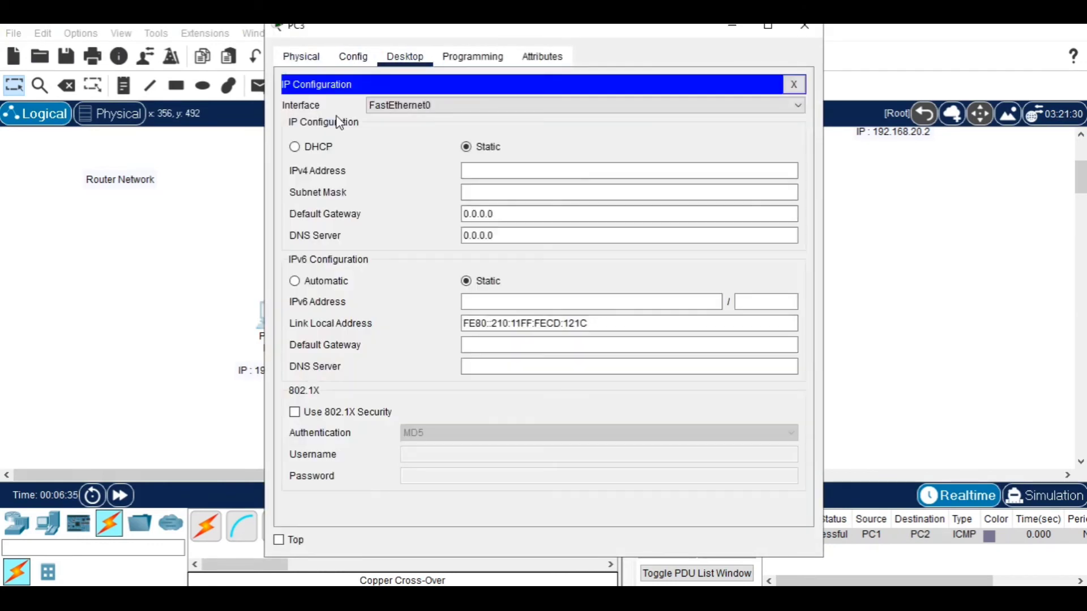
left_click(479, 170)
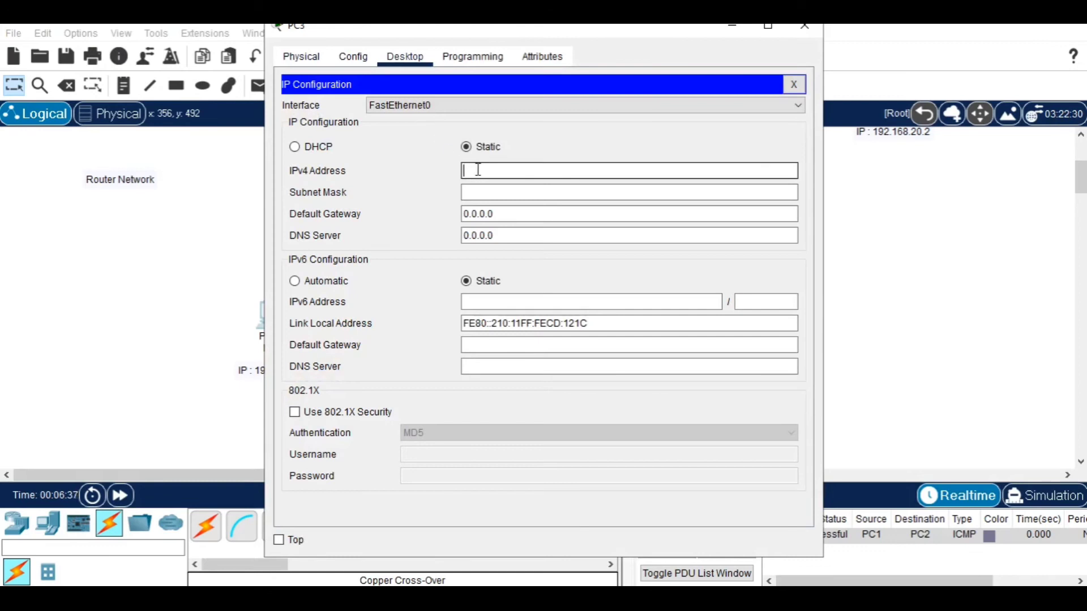
type("192.168.40.2")
key("Tab")
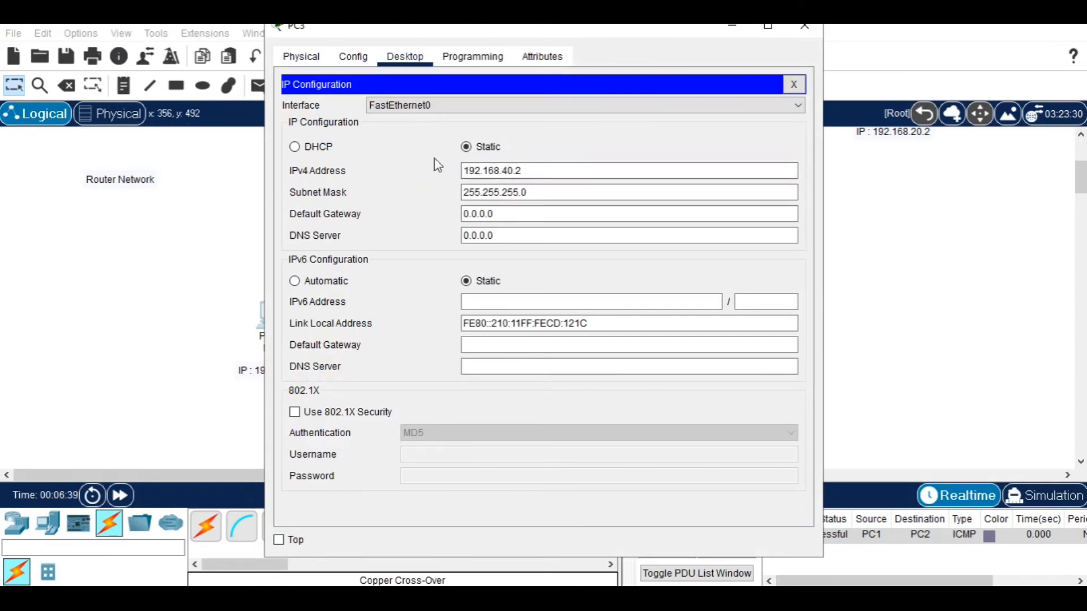
left_click_drag(630, 28, 346, 98)
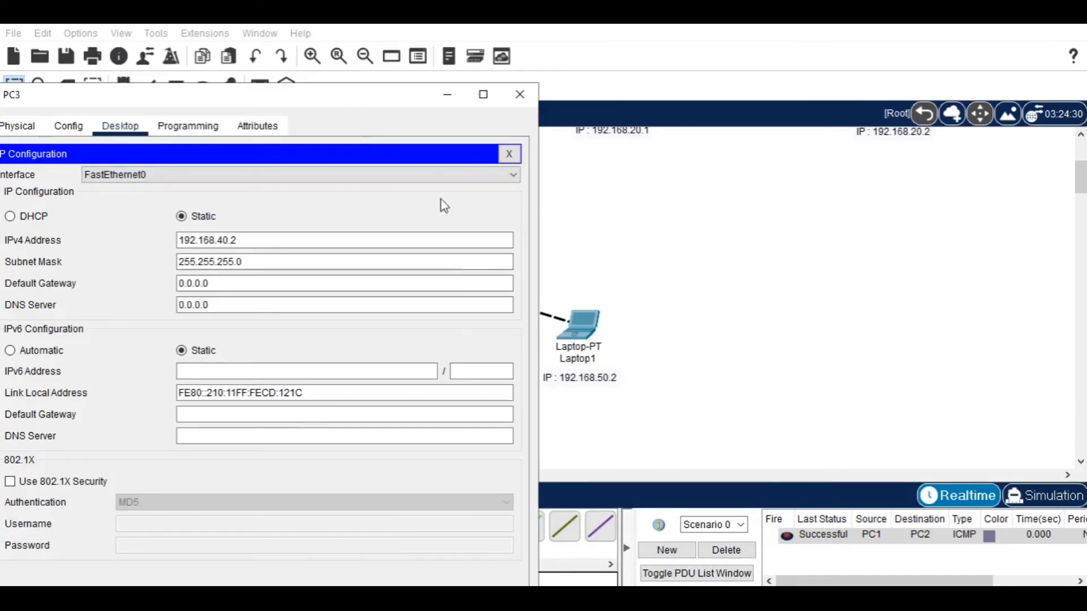
left_click(447, 94)
Select the 192.168.40.1 address in Router0's note, then bring PC3's configuration window back.
double_click(453, 328)
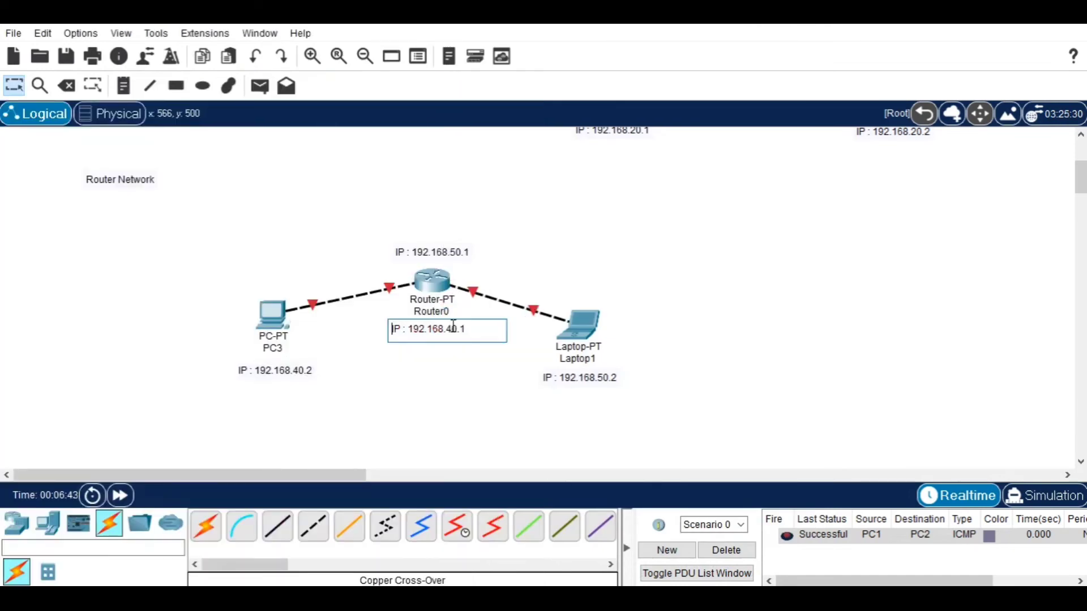
left_click_drag(479, 330, 407, 334)
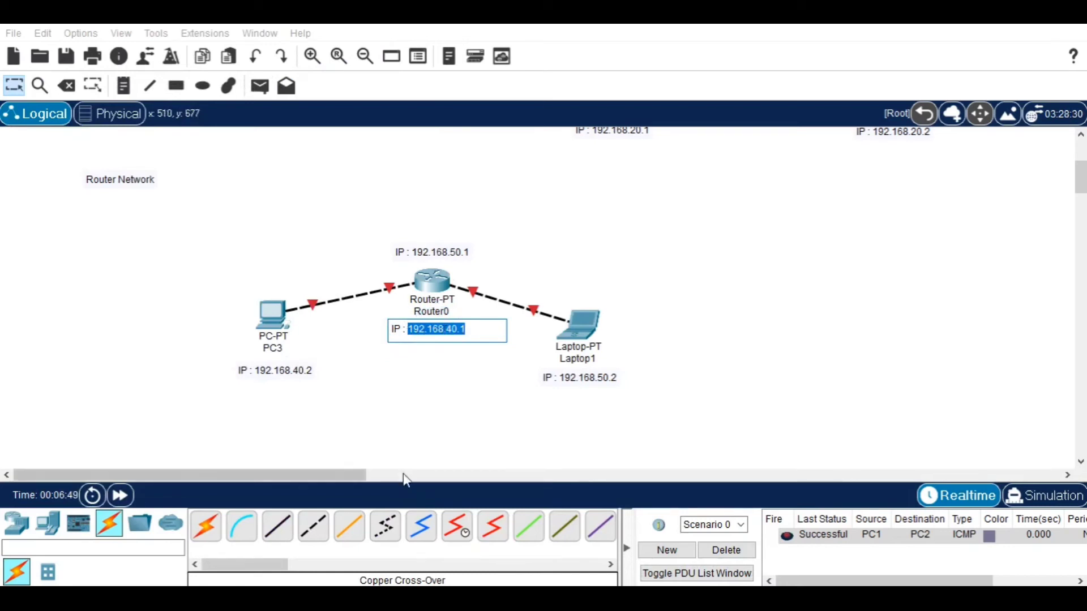
left_click(347, 368)
left_click(277, 314)
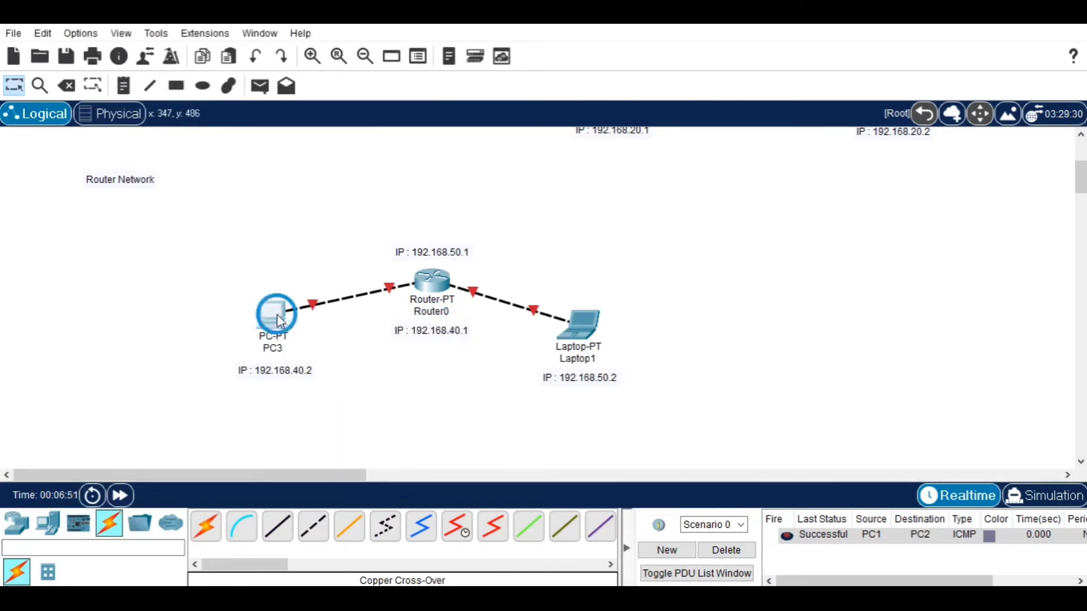
Replace PC3's default gateway 0.0.0.0 with 192.168.40.1 and close PC3's window.
left_click_drag(275, 96, 414, 69)
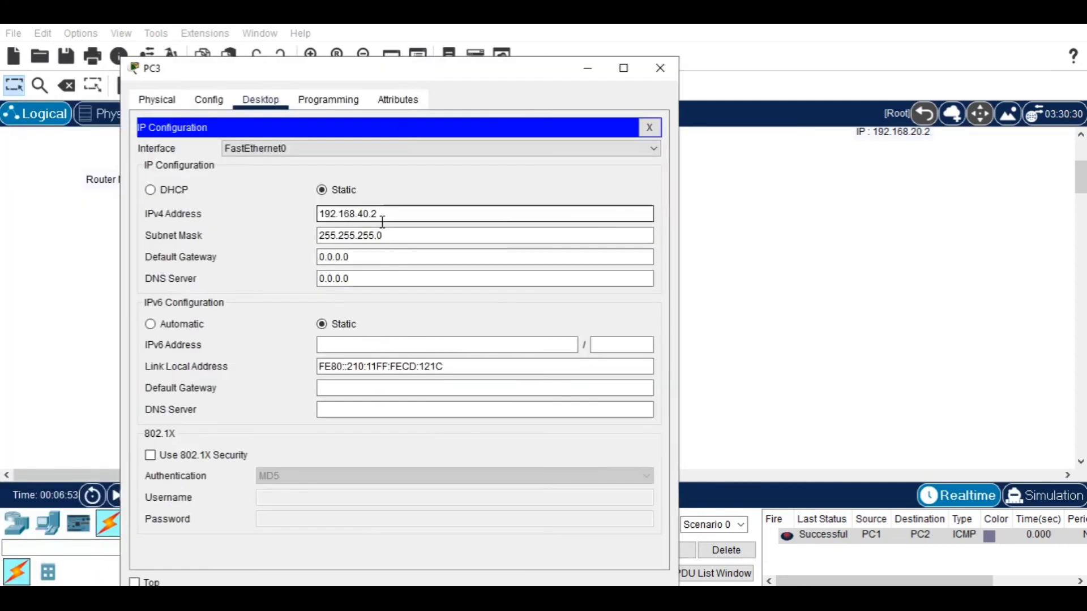
left_click_drag(375, 257, 297, 255)
key("BackSpace")
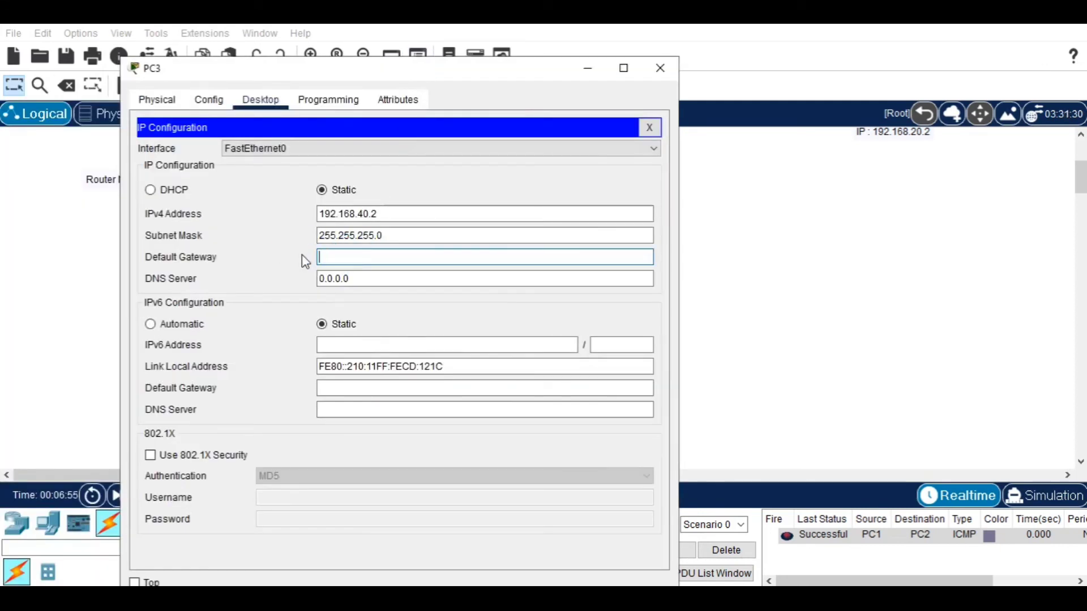
type("192.168.40.1")
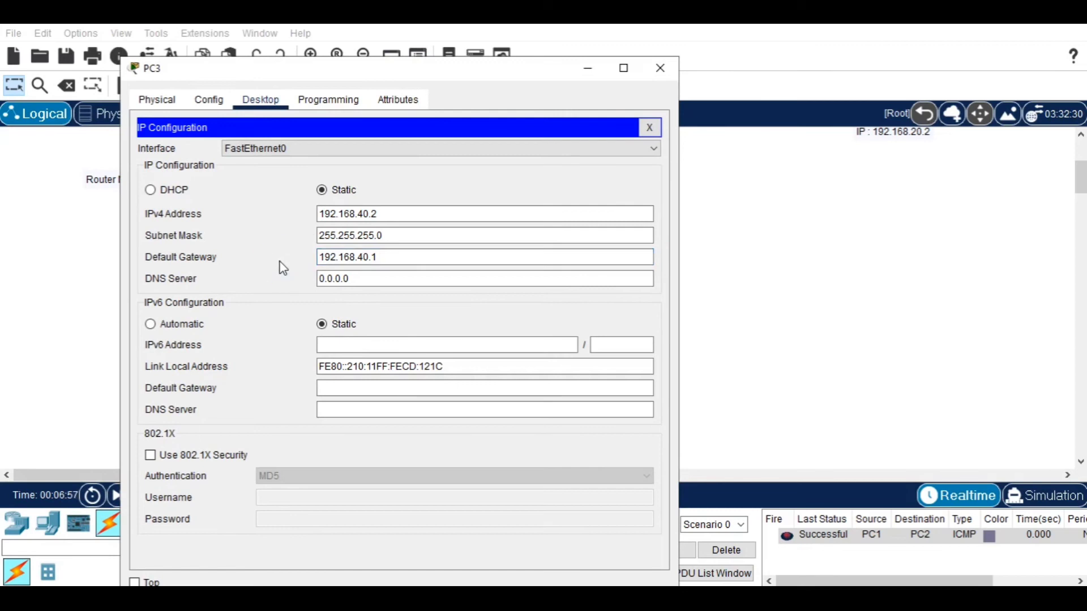
left_click(650, 128)
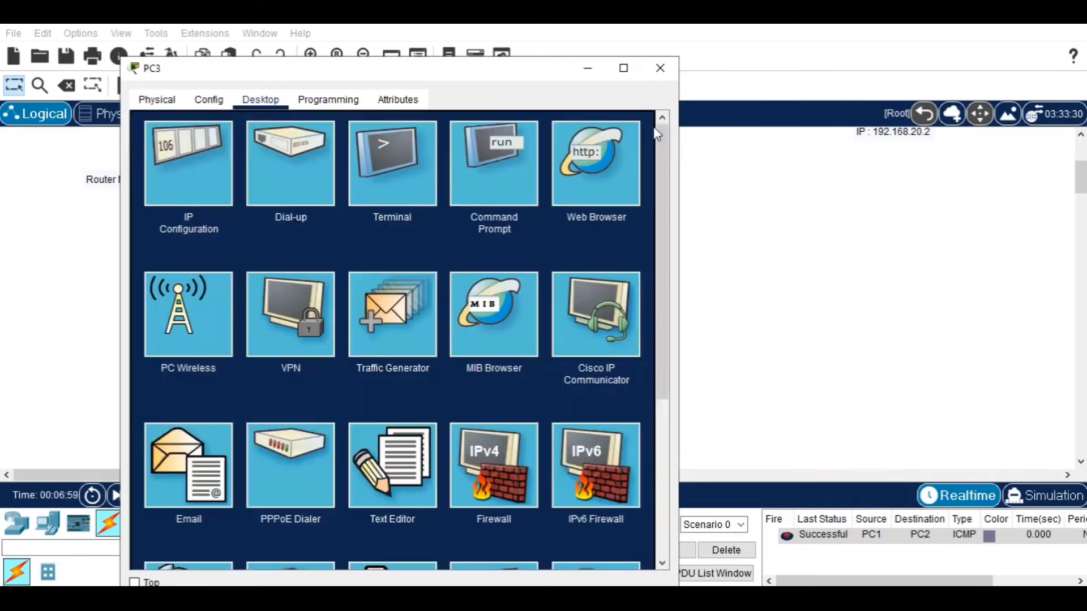
left_click(660, 68)
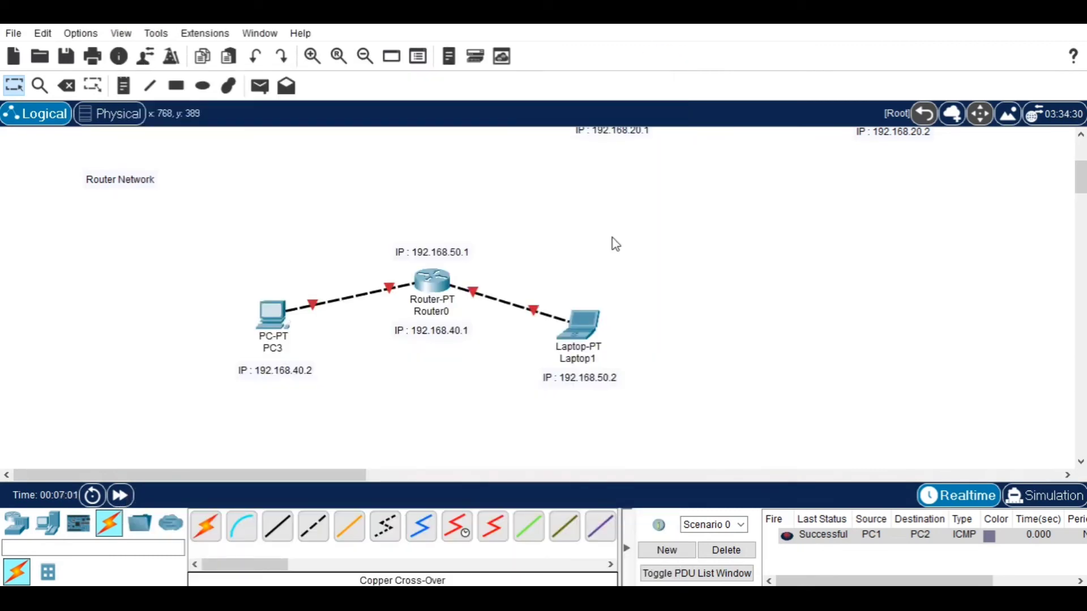
left_click(441, 282)
Enter 192.168.40.1 as the IPv4 address of Router0's FastEthernet0/0.
left_click(364, 62)
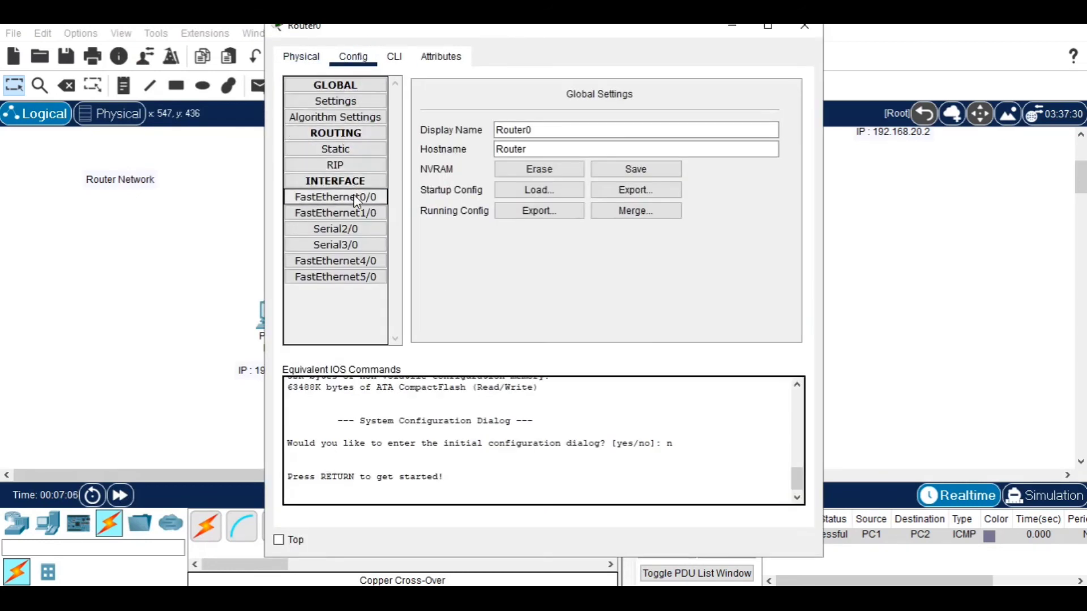
left_click(353, 194)
left_click(617, 194)
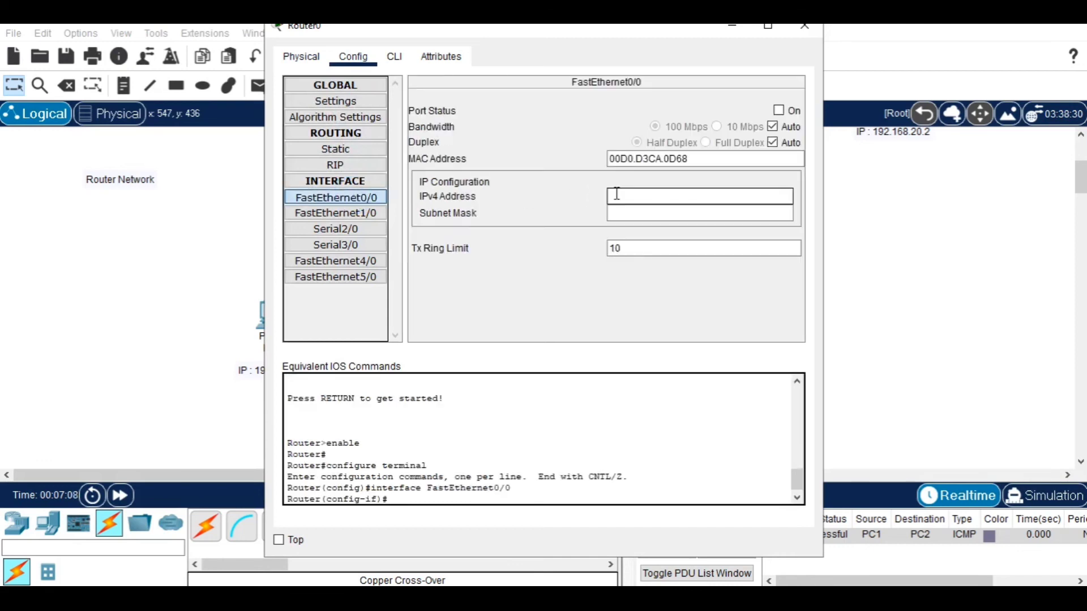
left_click(616, 194)
type("192.168.40.1")
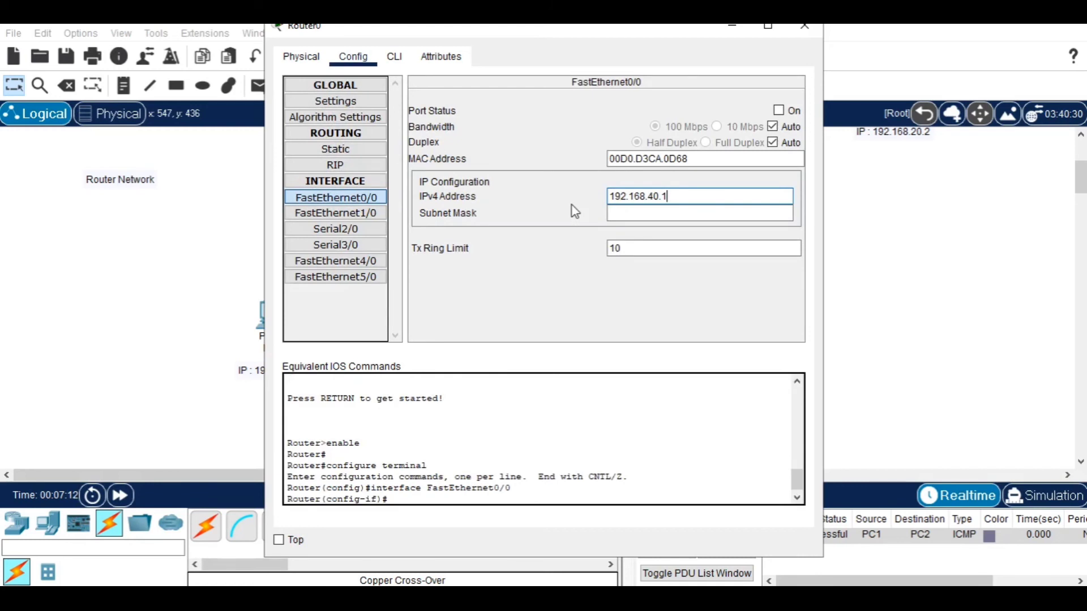
Cross-check the address against Router0's 192.168.40.1 note on the canvas.
left_click(723, 32)
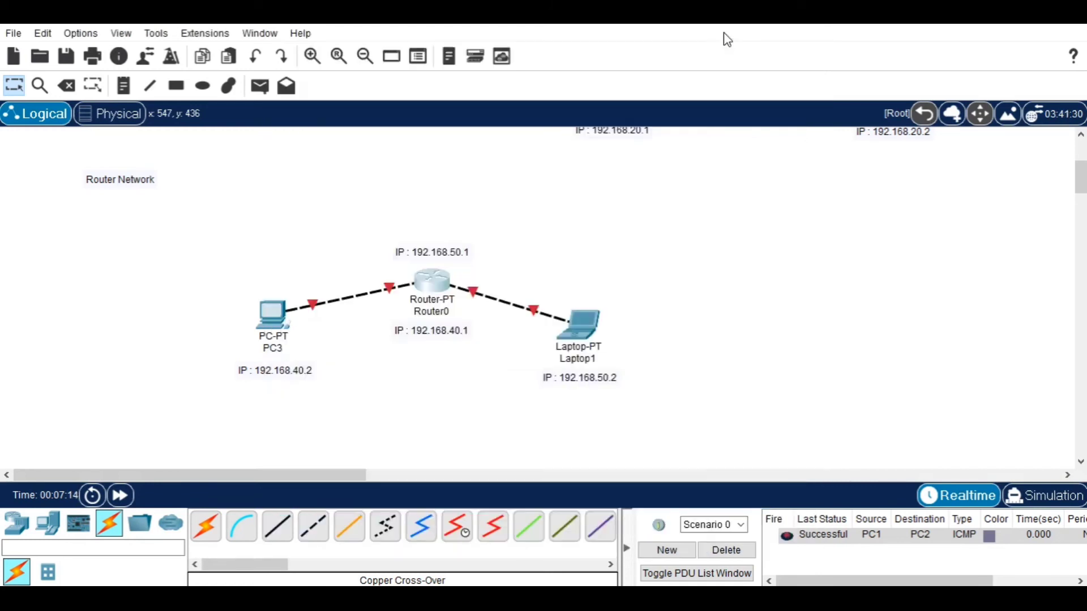
left_click(450, 333)
left_click(466, 329)
left_click_drag(403, 329, 465, 329)
left_click(450, 417)
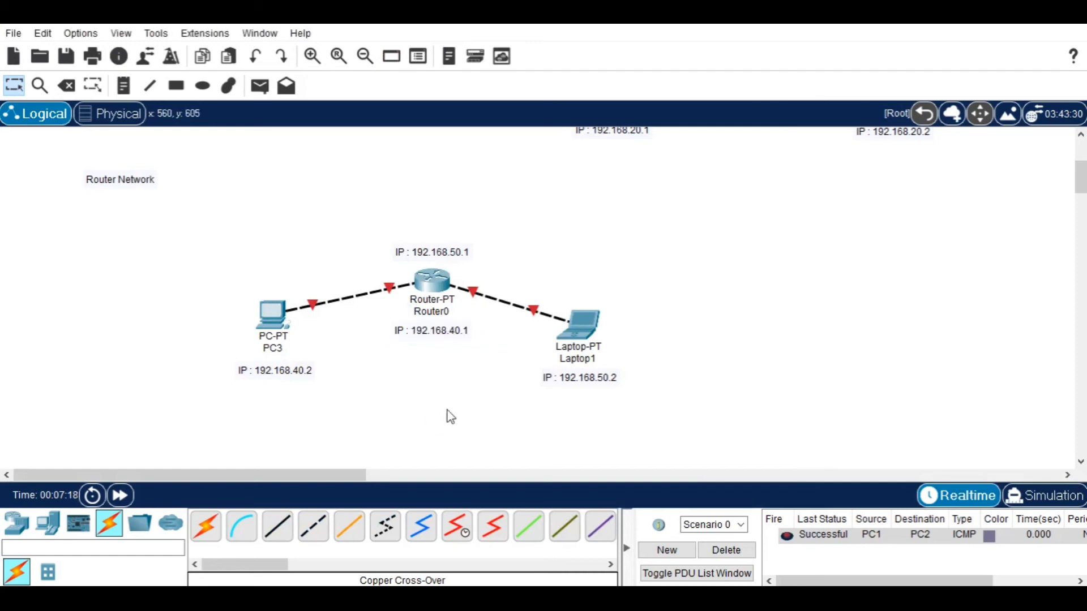
Confirm the 192.168.40.1 address and switch FastEthernet0/0's port status on.
double_click(429, 283)
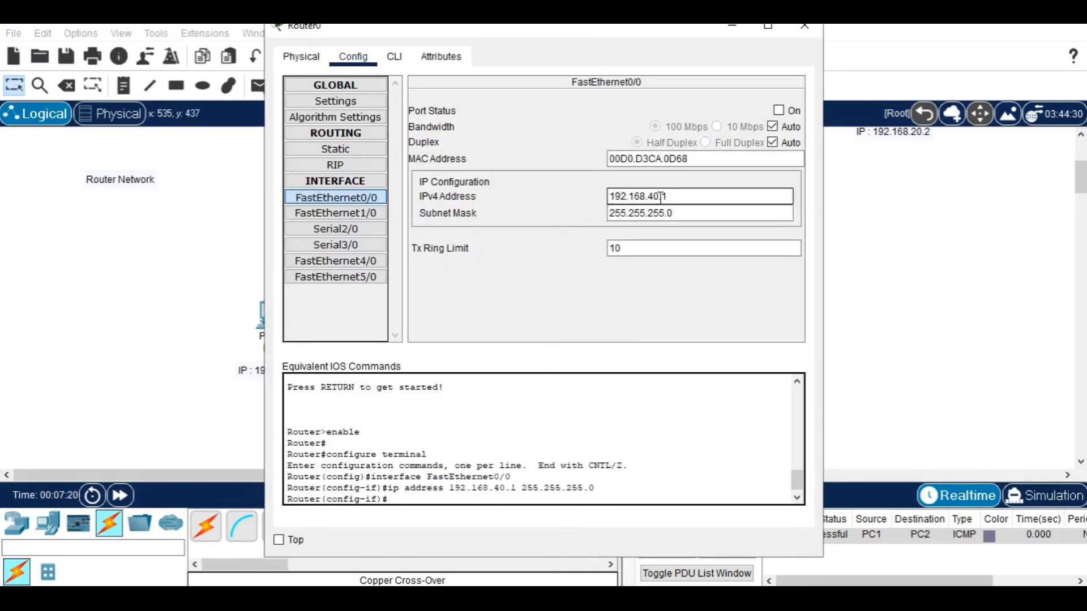
left_click_drag(691, 195, 484, 183)
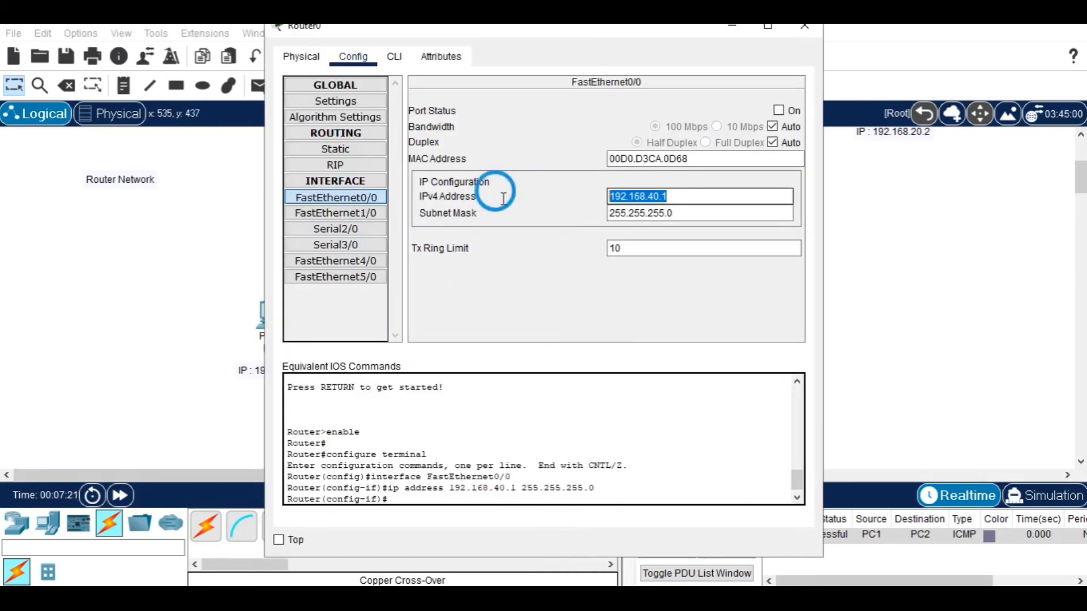
left_click(579, 205)
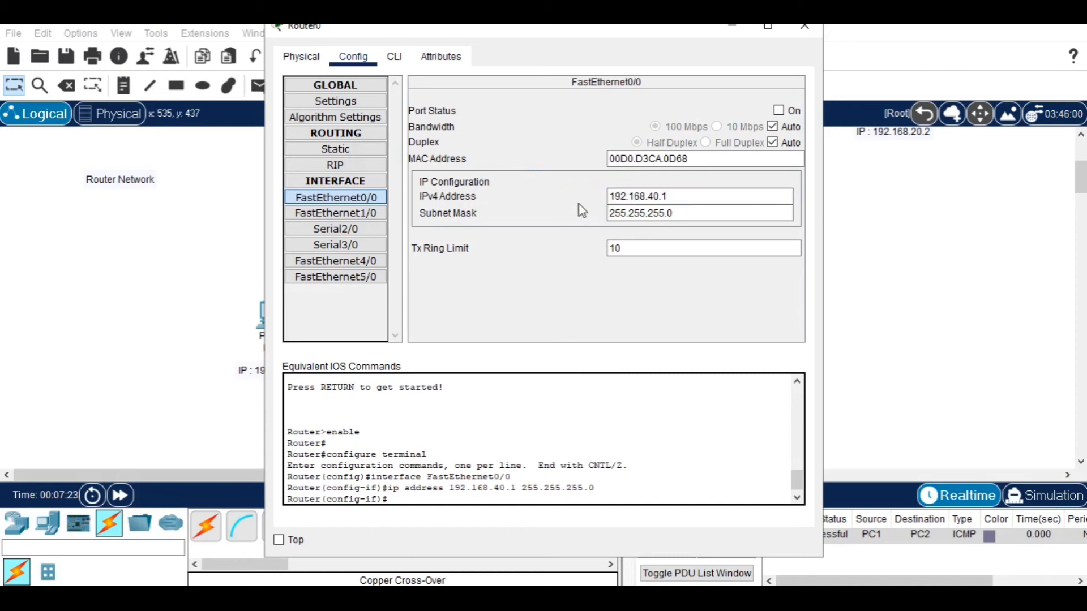
left_click(779, 111)
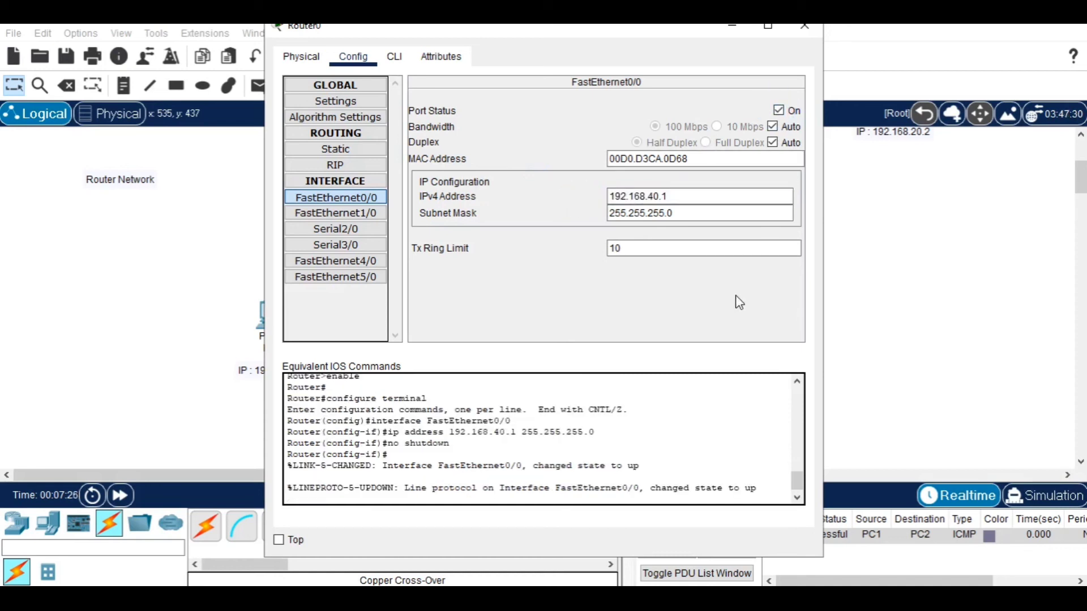
left_click(804, 27)
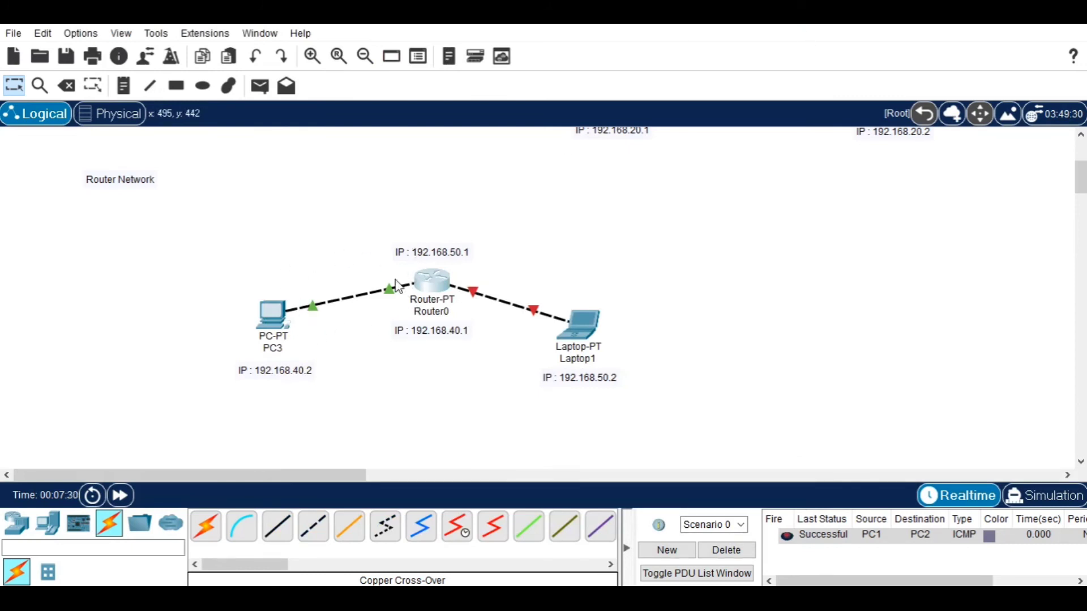
Check the 192.168.50.1 address in Router0's upper note.
left_click(456, 259)
left_click_drag(466, 250, 411, 253)
key("ctrl+c")
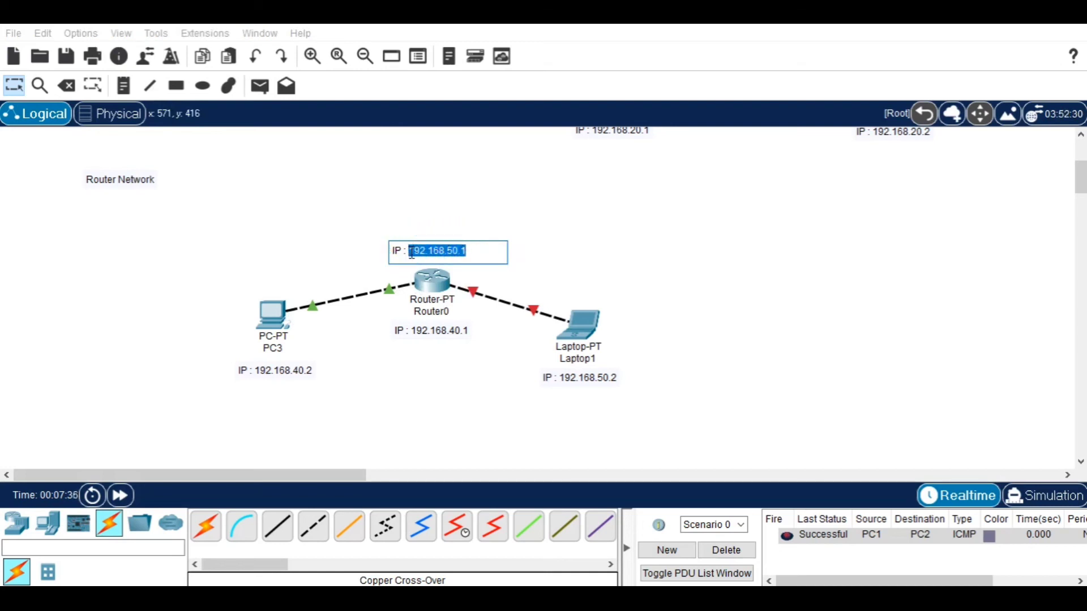
left_click(436, 390)
Set Router0's FastEthernet1/0 to 192.168.50.1, mask 255.255.255.0, and turn the port on.
double_click(440, 288)
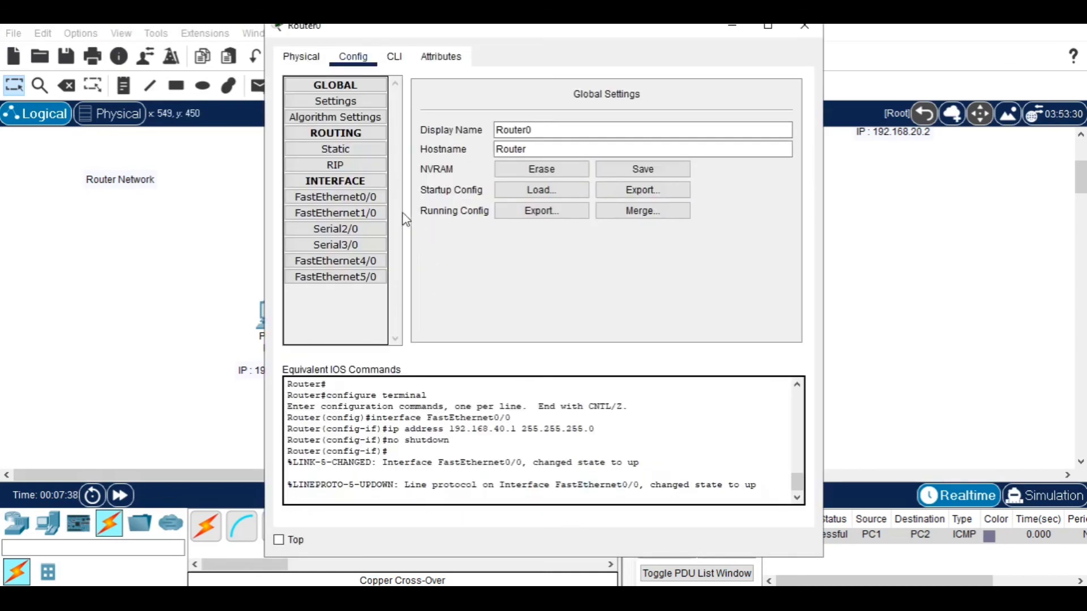
left_click(336, 213)
left_click(633, 195)
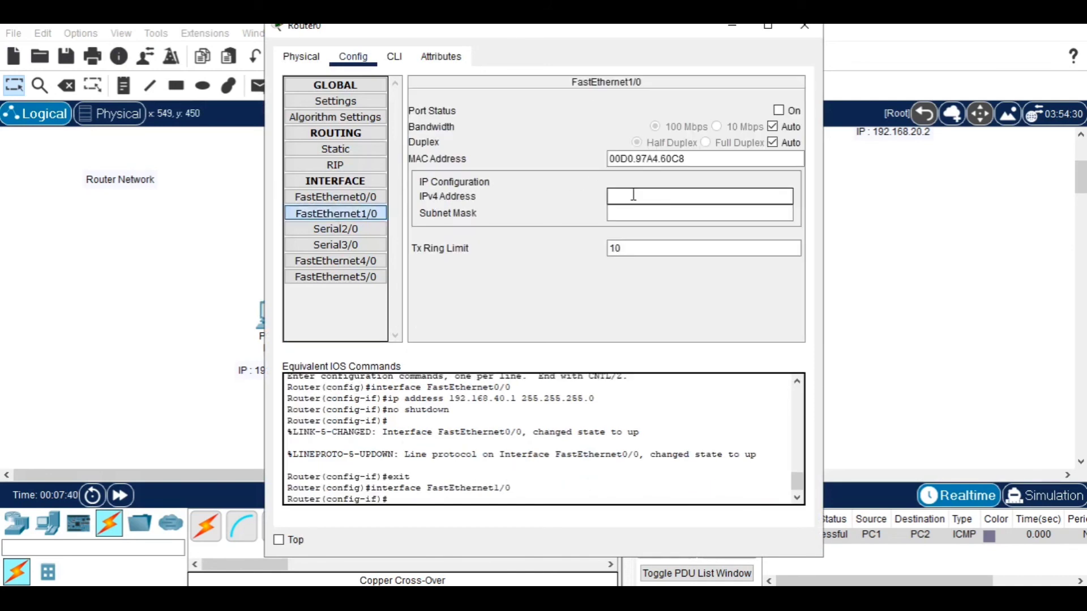
type("192.168.50.1")
key("Tab")
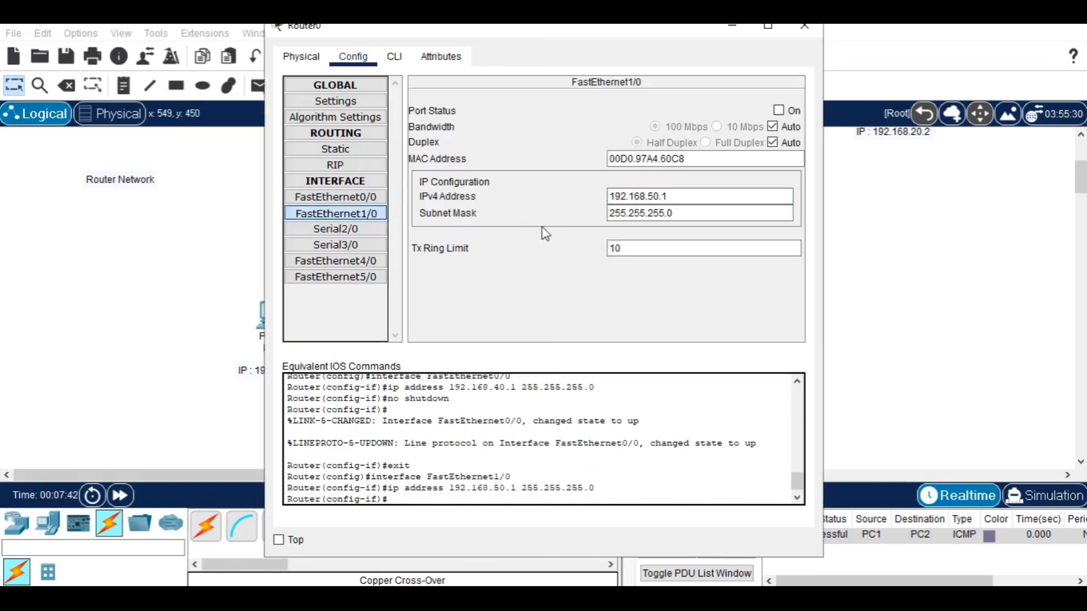
left_click(780, 111)
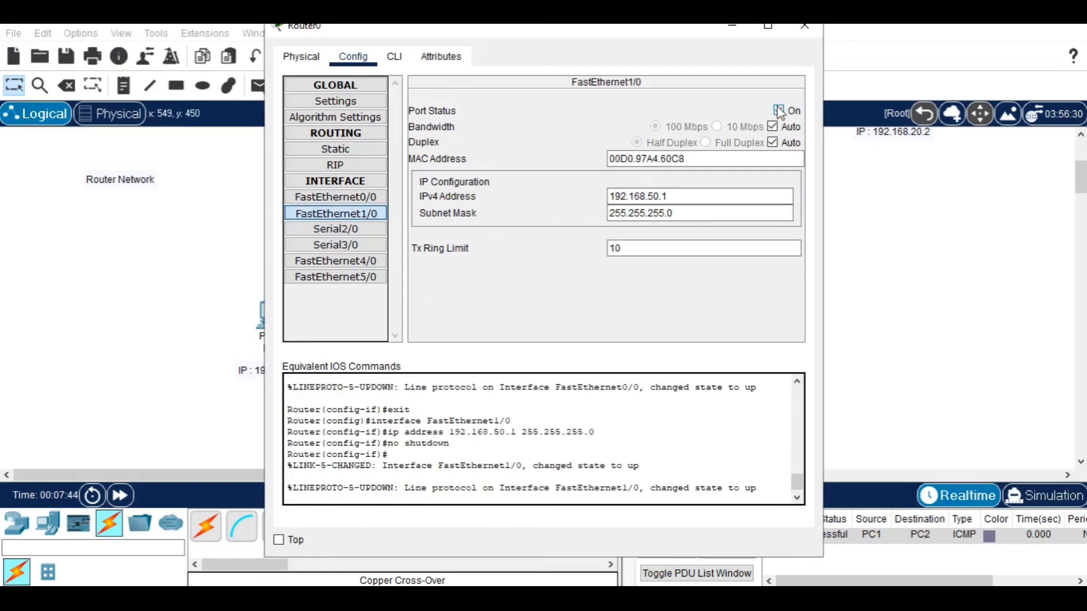
left_click(804, 27)
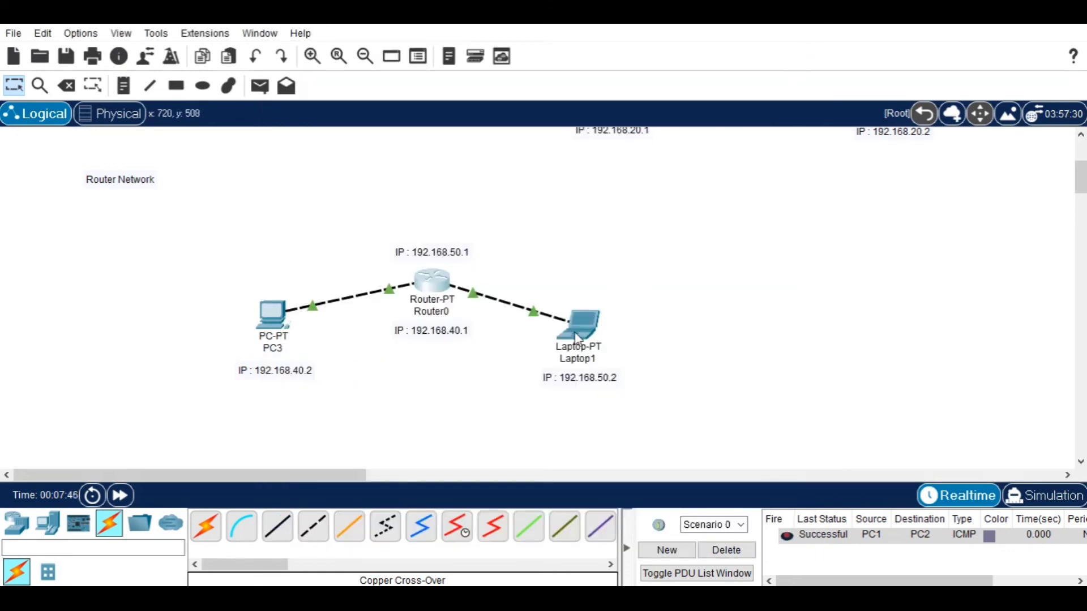
mouse_move(578, 337)
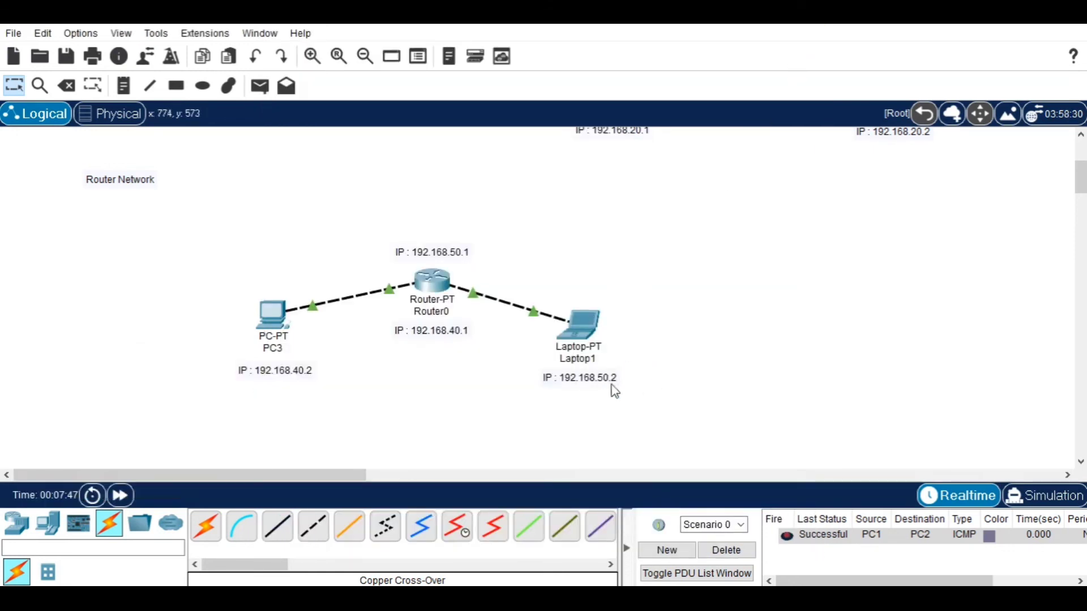
Set Laptop1's default gateway to 192.168.50.1 in its IP Configuration.
left_click(579, 325)
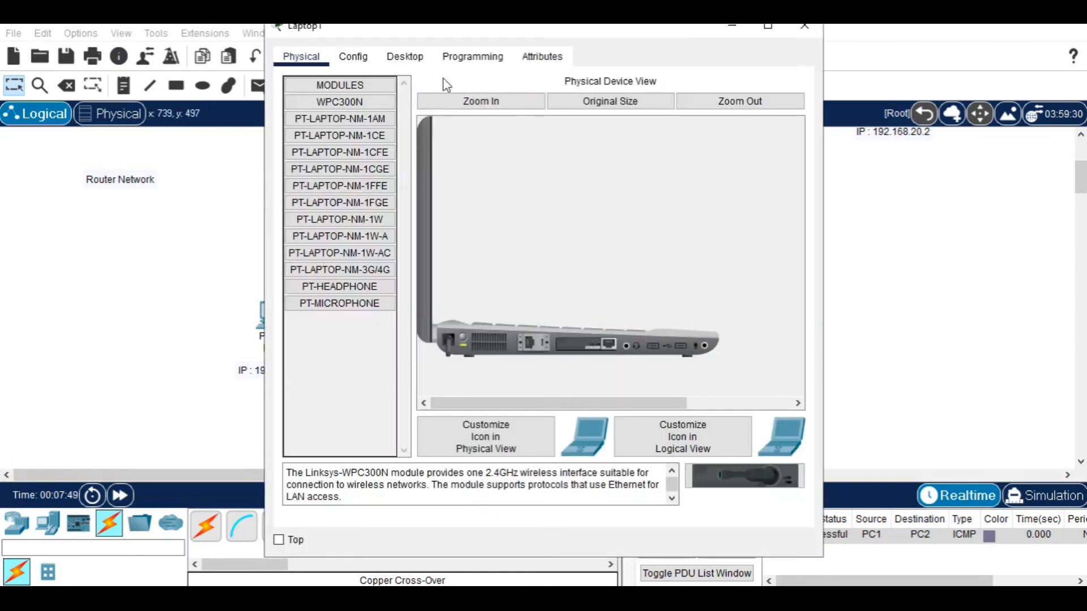
left_click(405, 56)
left_click(355, 130)
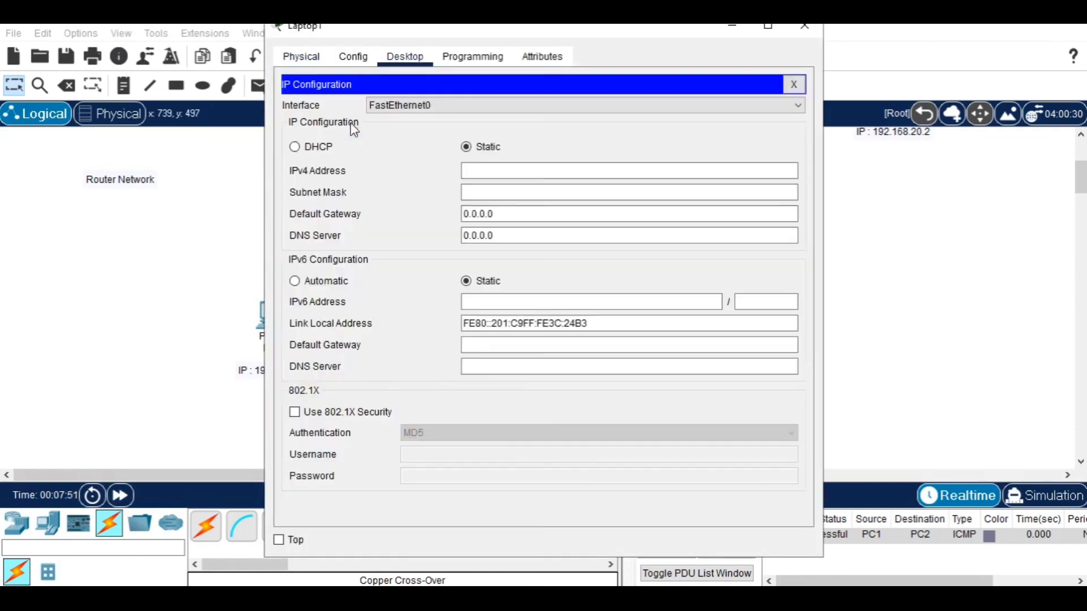
left_click(483, 170)
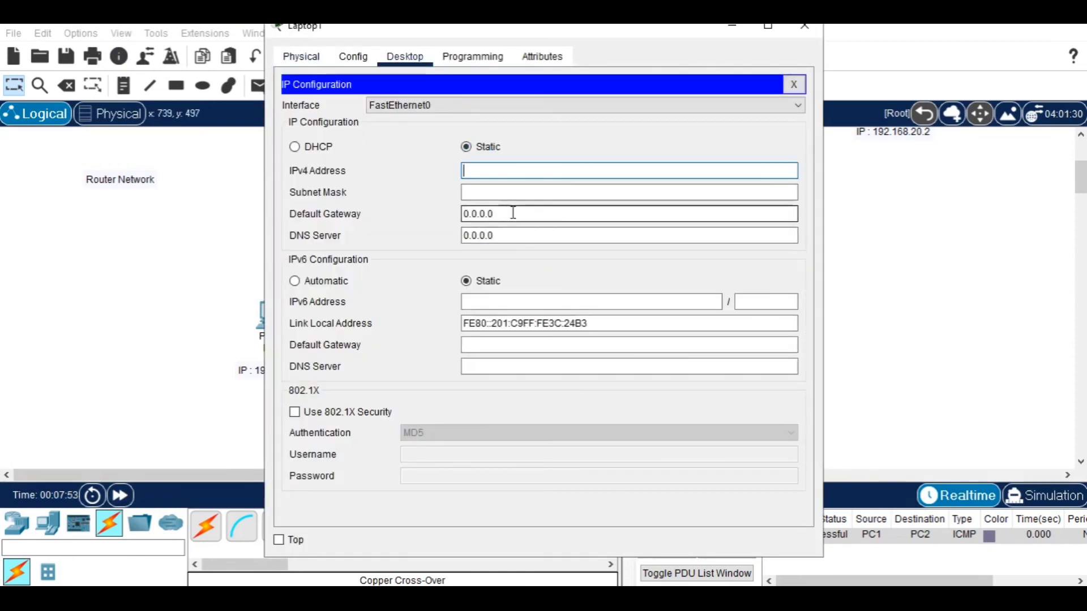
left_click_drag(483, 215, 440, 218)
key("BackSpace")
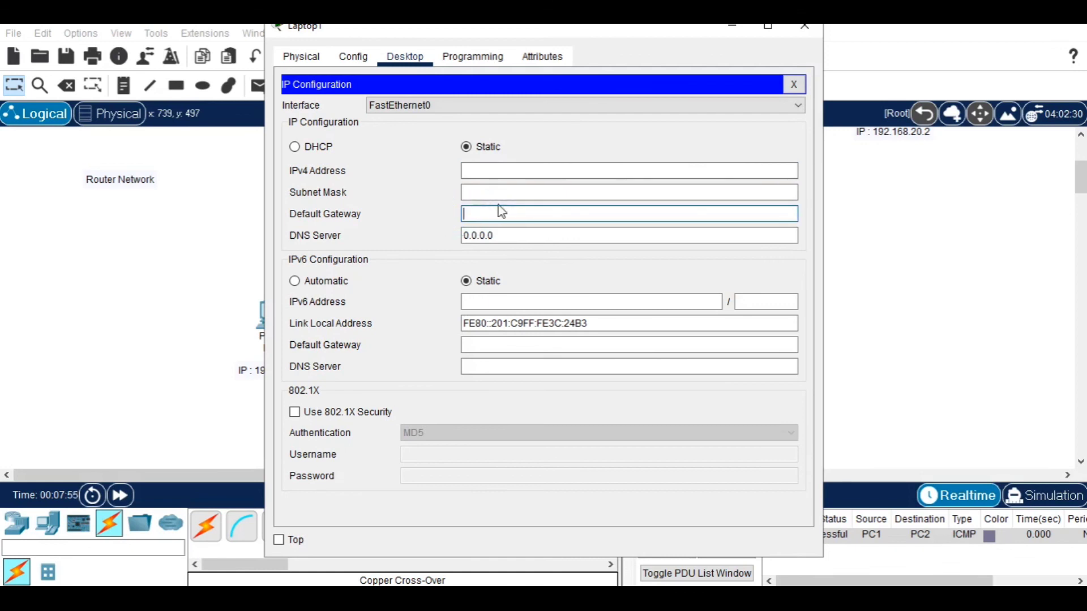
type("192.168.50.1")
Give Laptop1 IPv4 address 192.168.50.2 with mask 255.255.255.0.
left_click(515, 172)
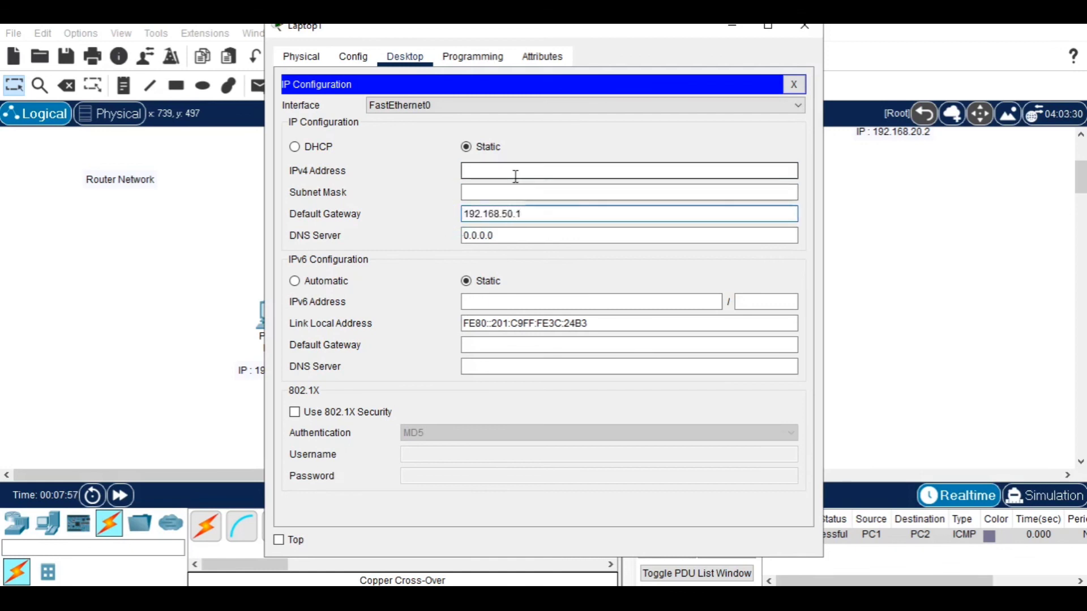
key("ctrl+v")
key("BackSpace")
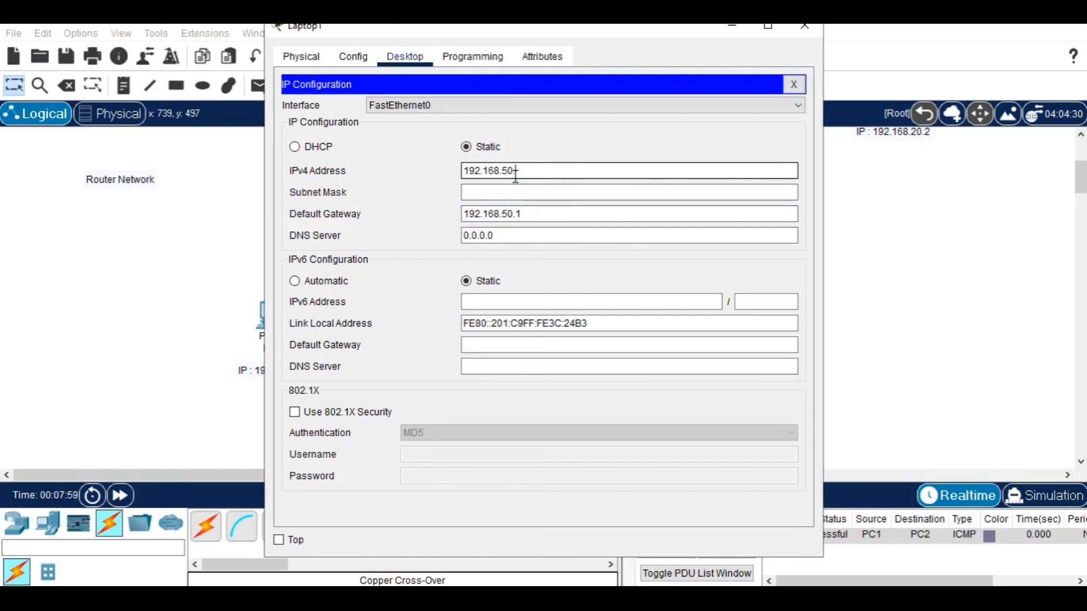
type("2")
key("Tab")
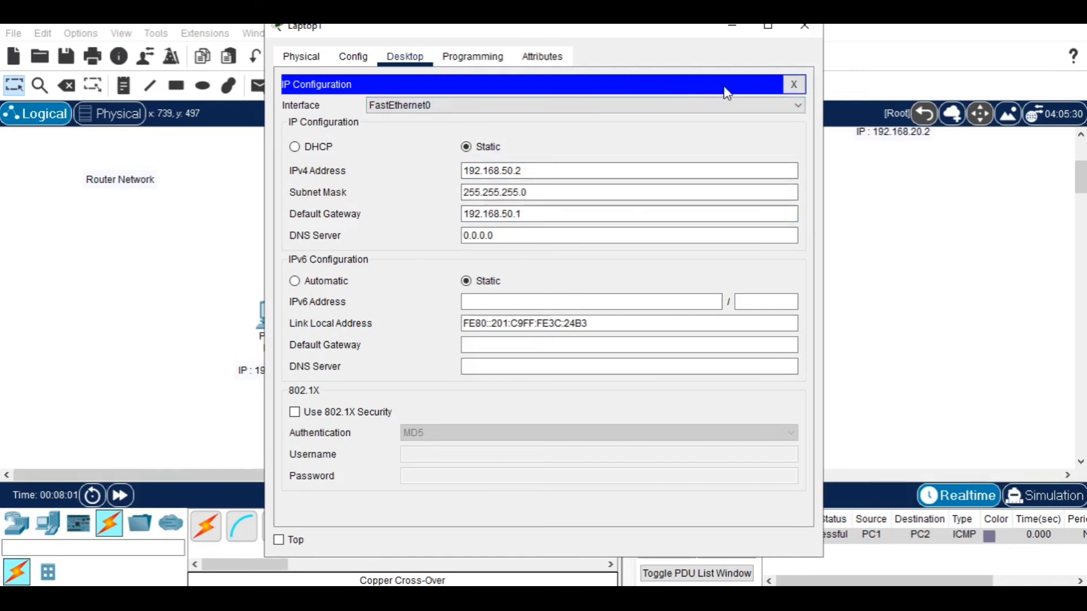
left_click(792, 85)
Add a static route on Router0: network 0.0.0.0, mask 0.0.0.0, next hop 192.168.50.2.
left_click(802, 33)
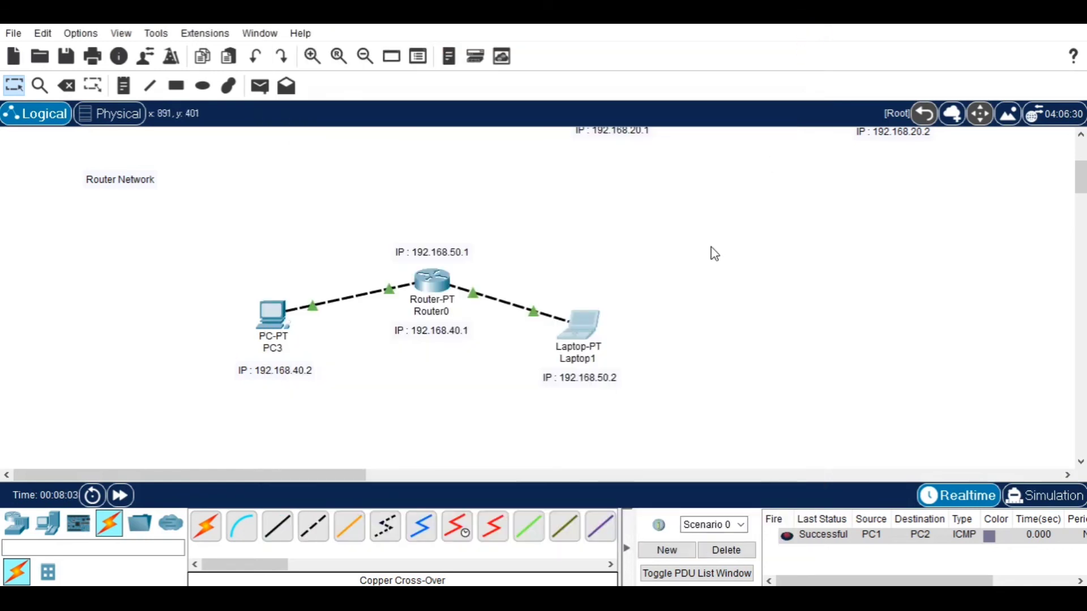
left_click(433, 281)
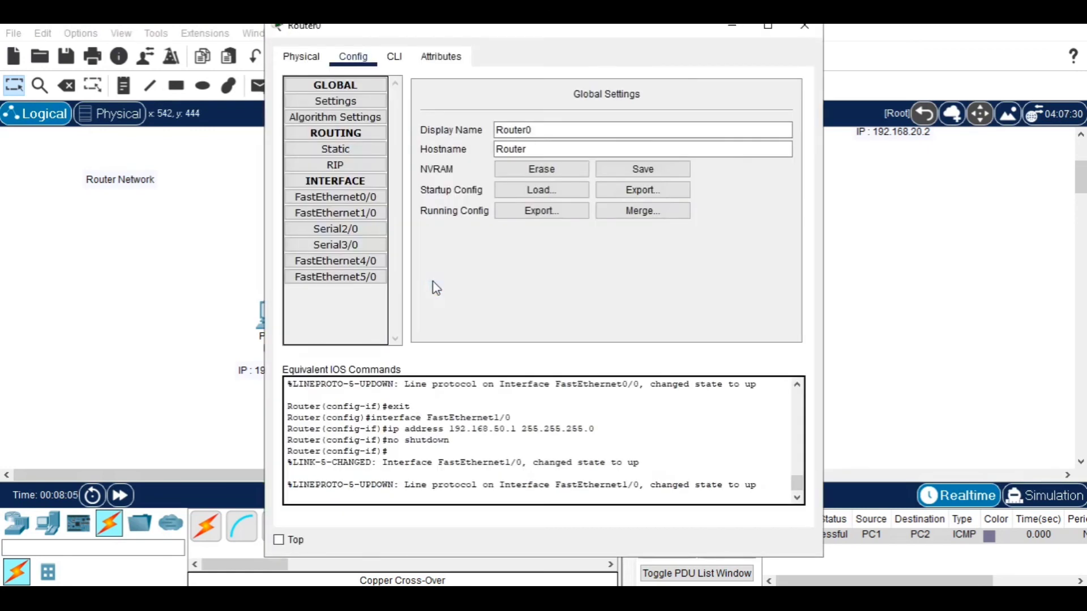
left_click(373, 150)
left_click(511, 115)
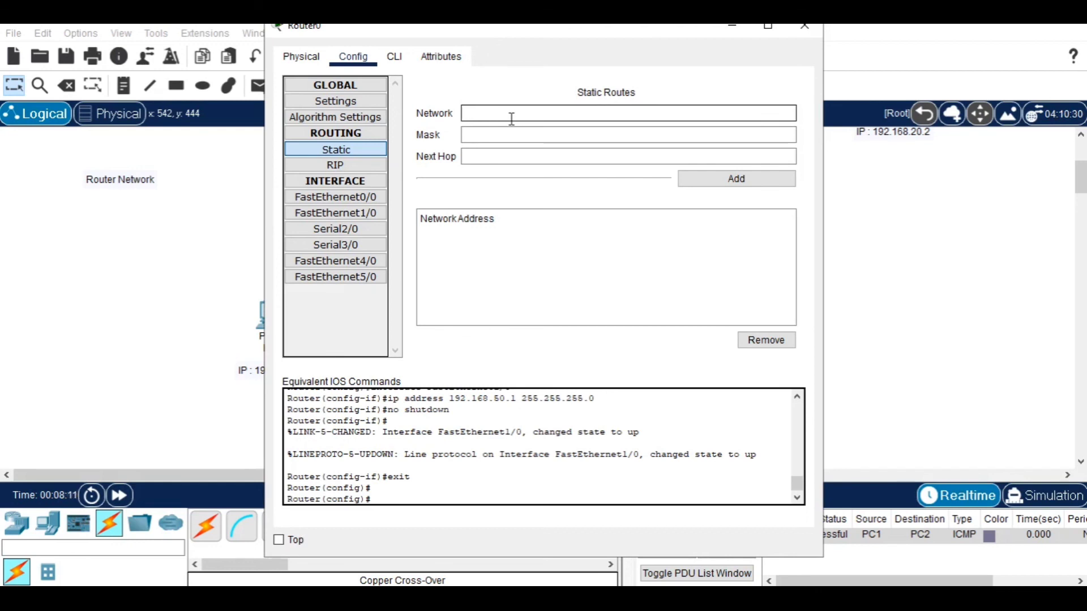
type("0.0.0.")
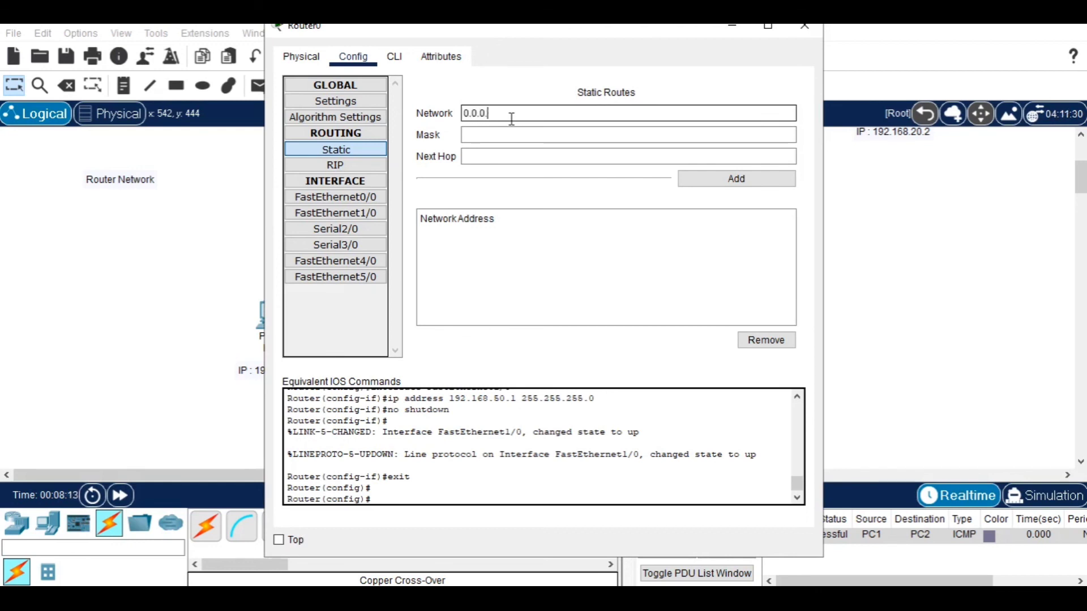
type("0")
left_click(512, 135)
type("0")
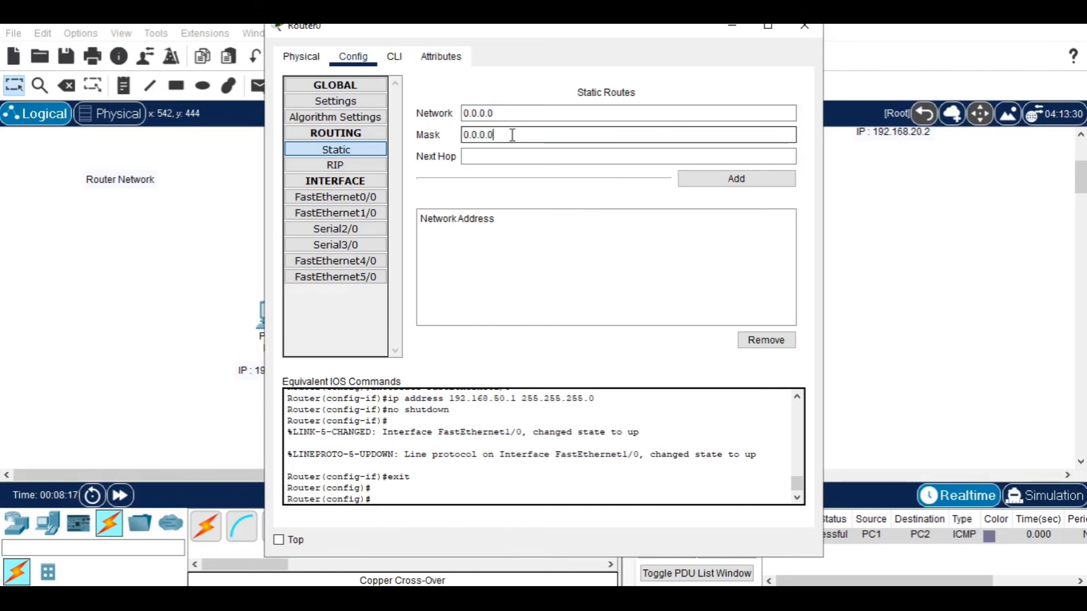
left_click(516, 149)
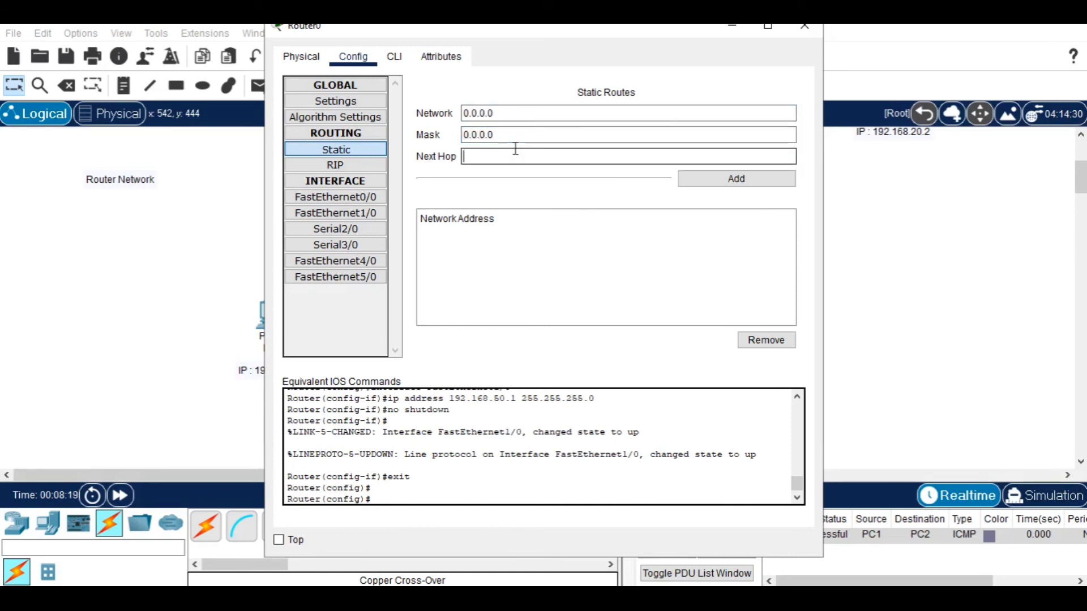
type("192.168.50.1")
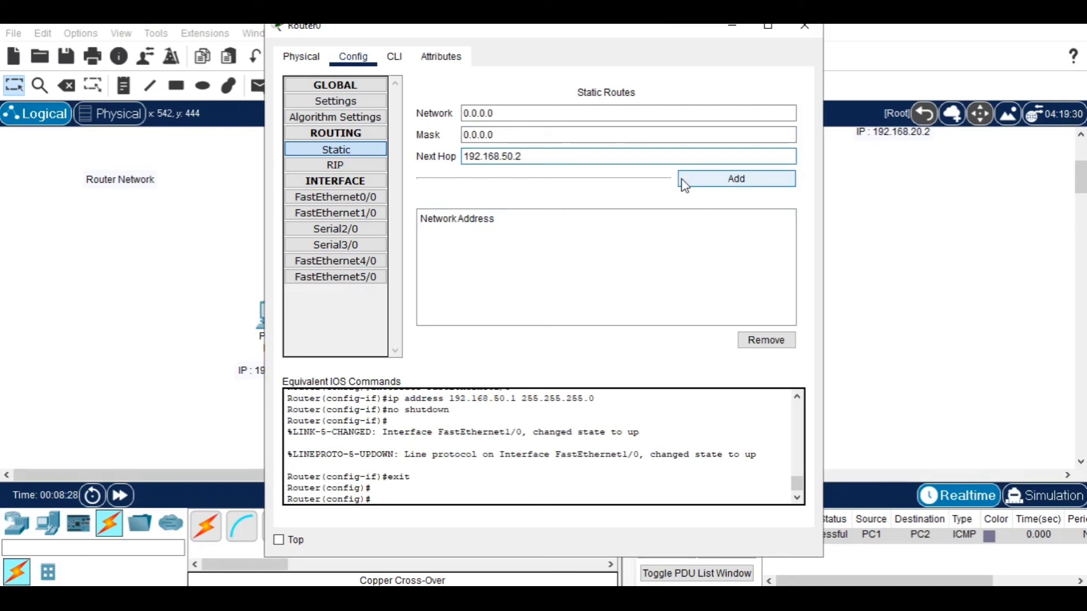
left_click(684, 180)
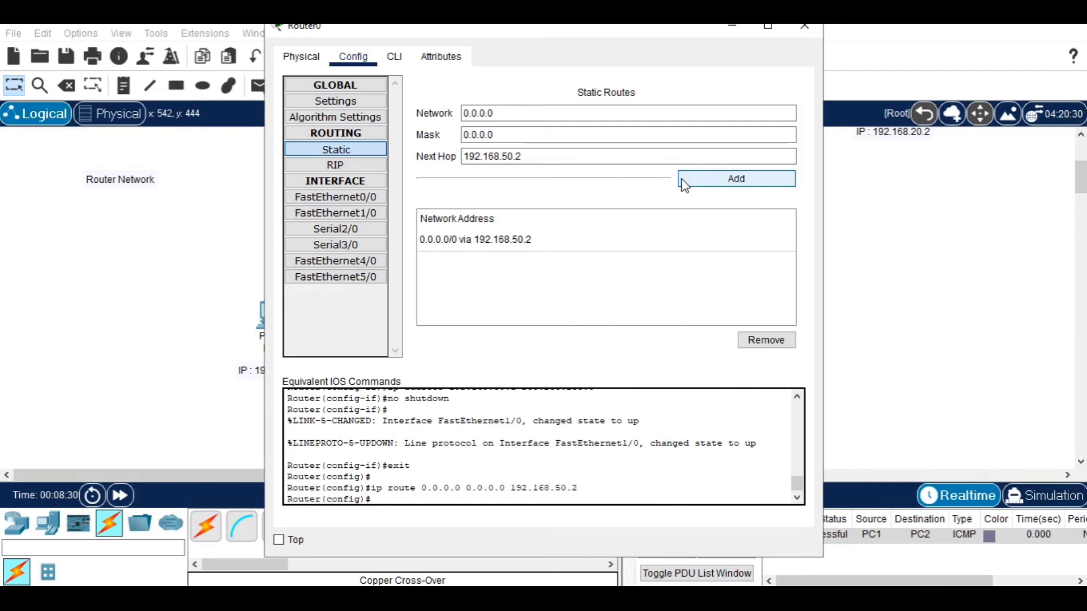
left_click(804, 31)
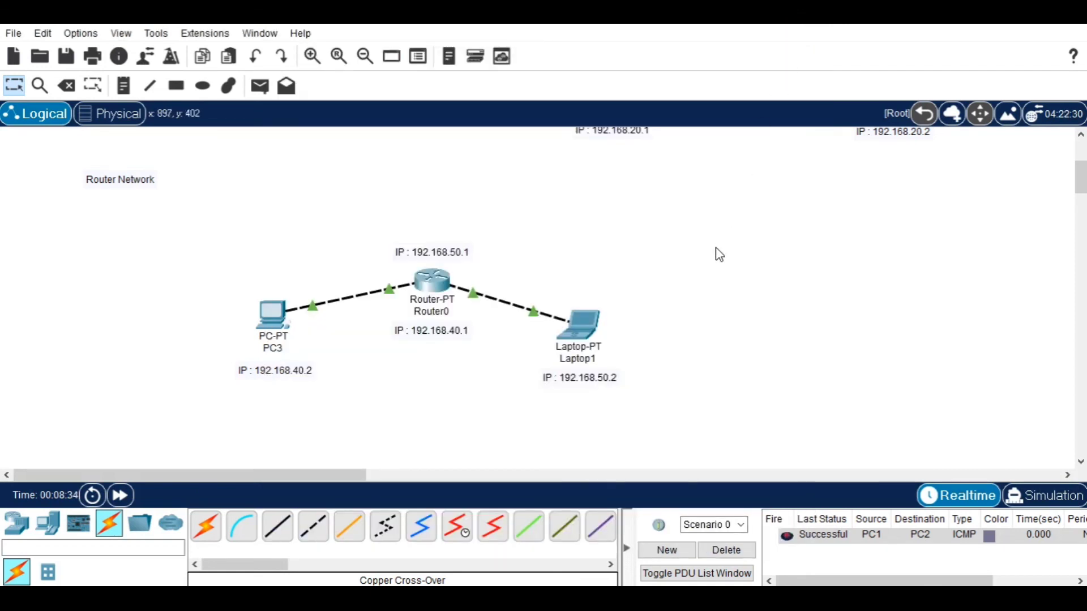
Send a Simple PDU from PC3 to Laptop1, then delete the failed ping results.
left_click(271, 99)
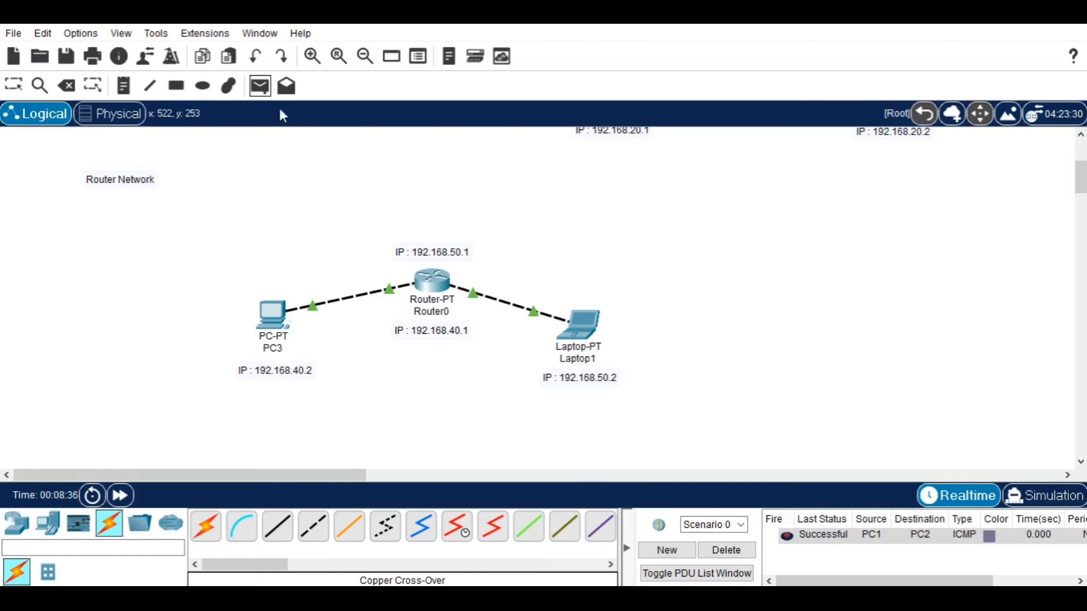
left_click(270, 310)
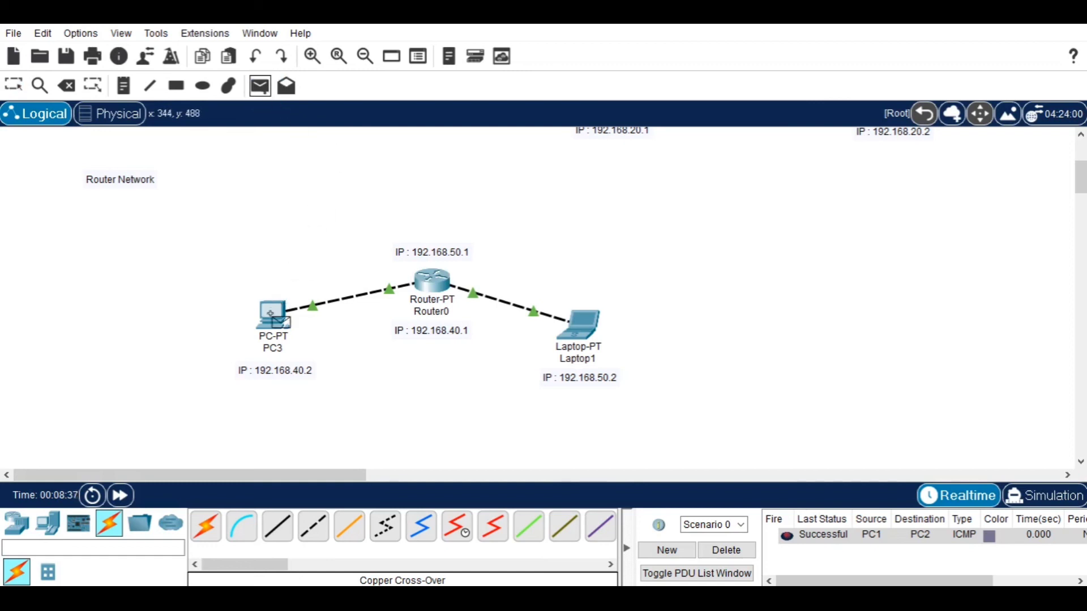
left_click(582, 327)
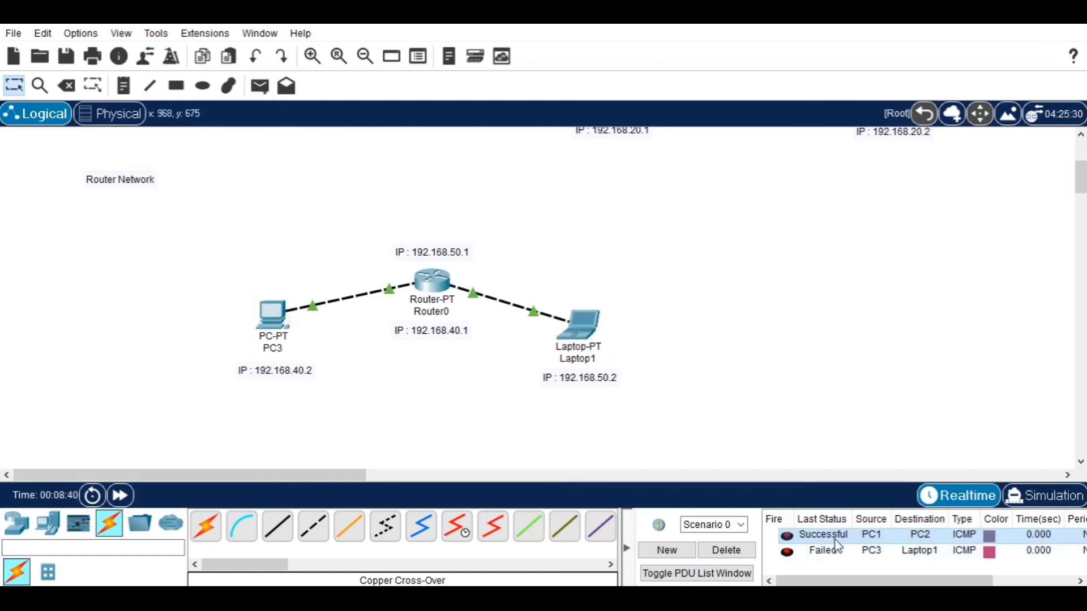
left_click(820, 552)
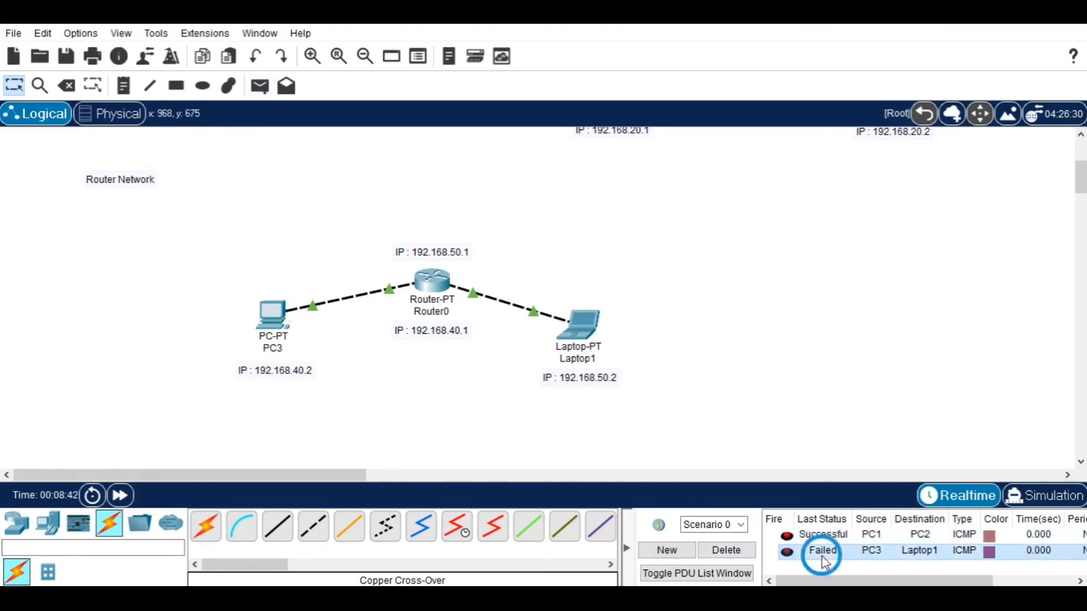
left_click(715, 556)
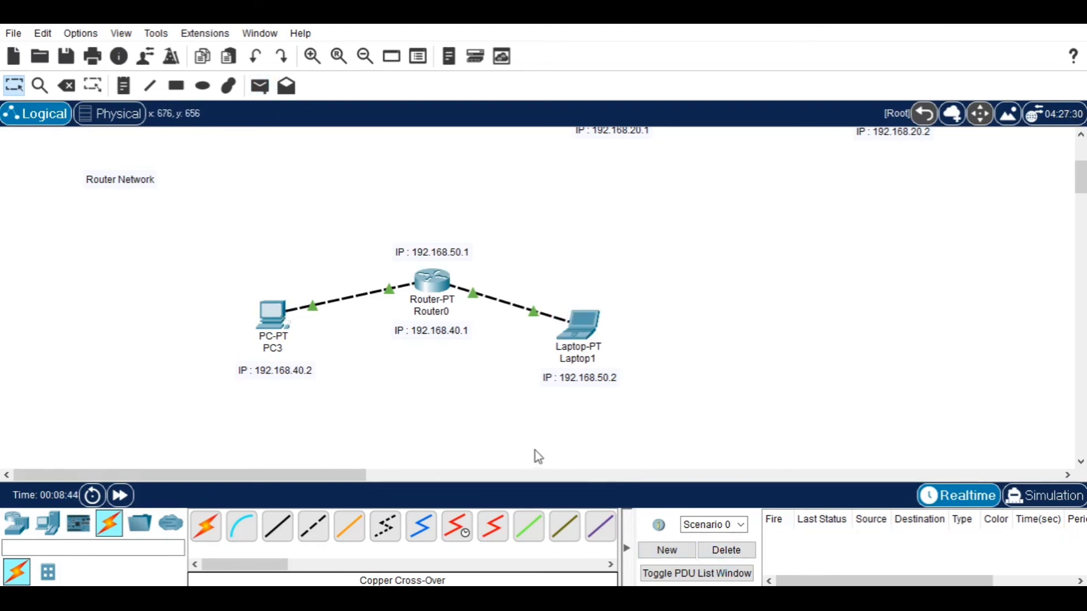
Verify the 0.0.0.0/0 entry in Router0's static routes.
left_click(441, 289)
left_click(367, 150)
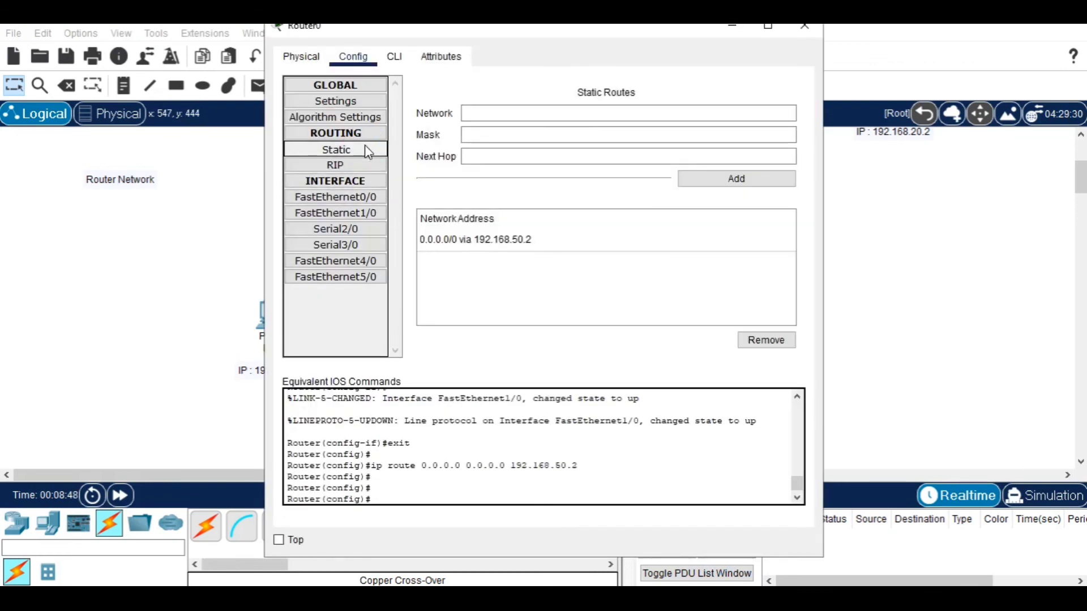
left_click(453, 243)
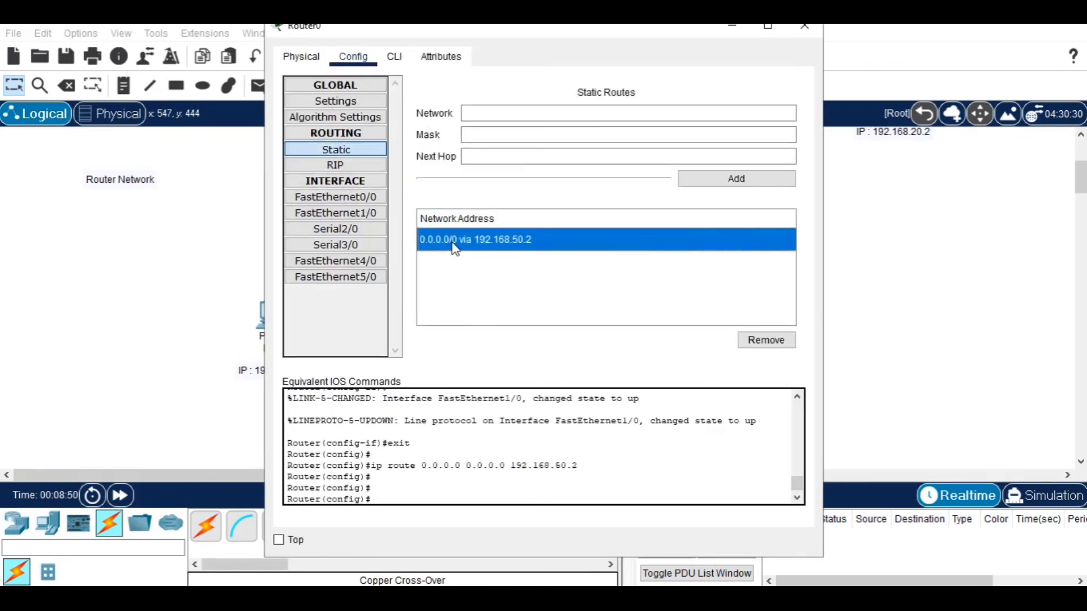
left_click(470, 299)
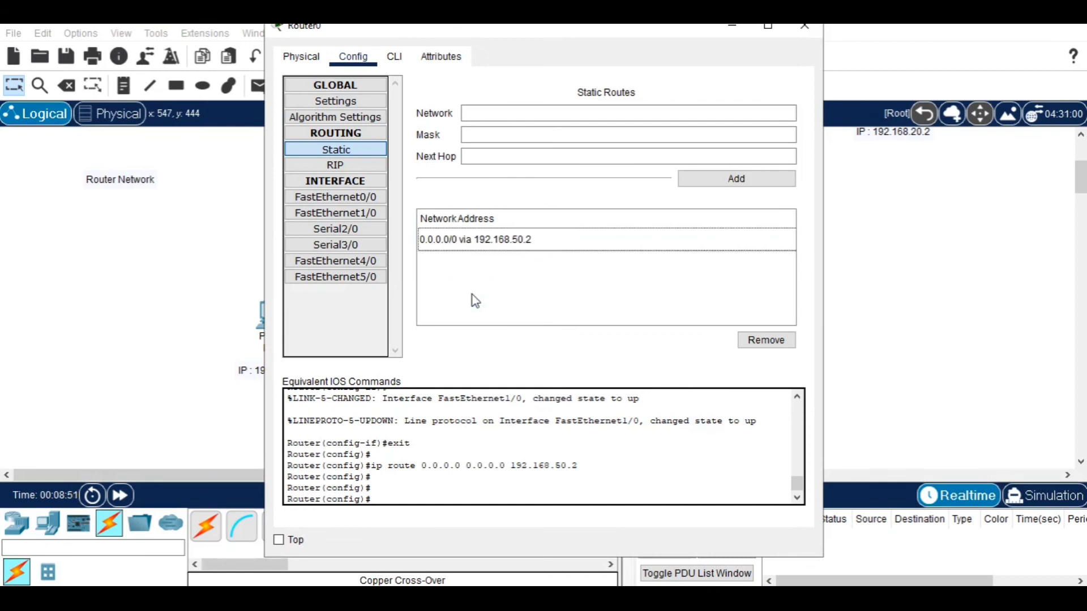
left_click(804, 28)
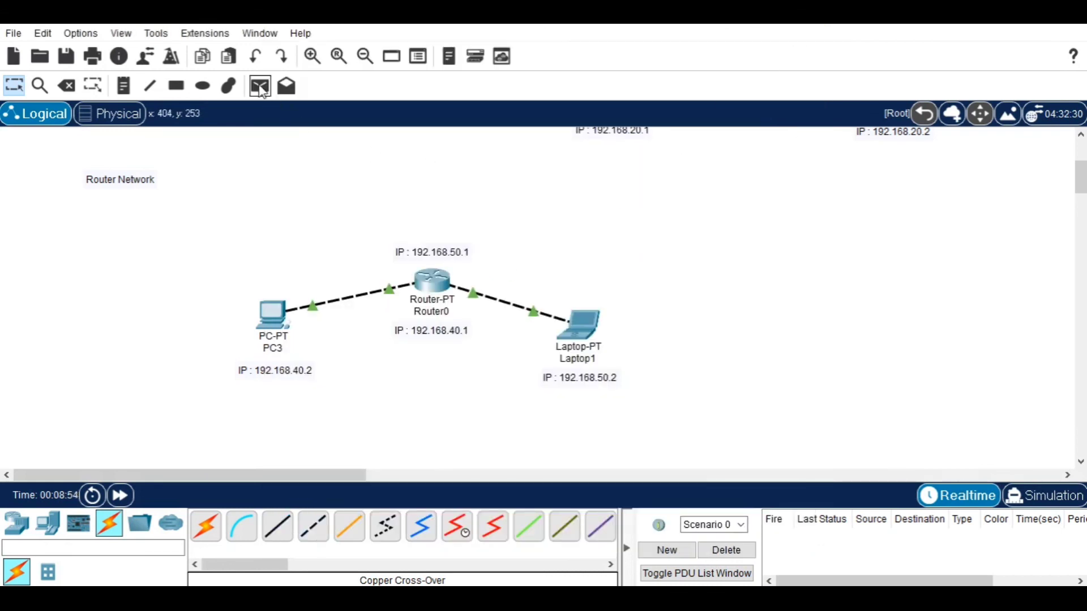
Send a new Simple PDU ping from PC3 to Laptop1.
left_click(260, 87)
left_click(281, 318)
left_click(563, 318)
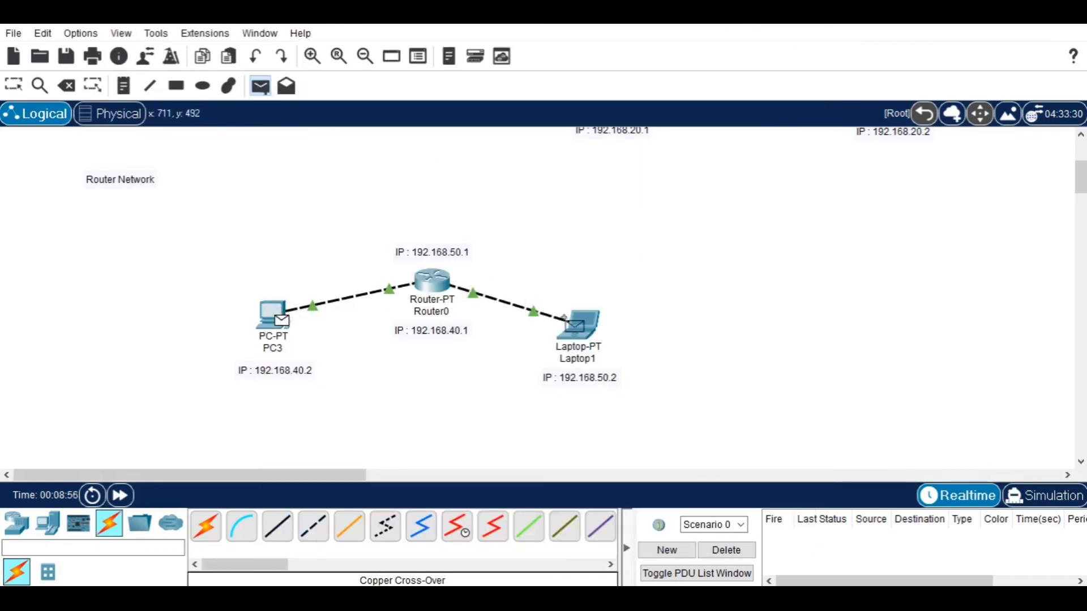